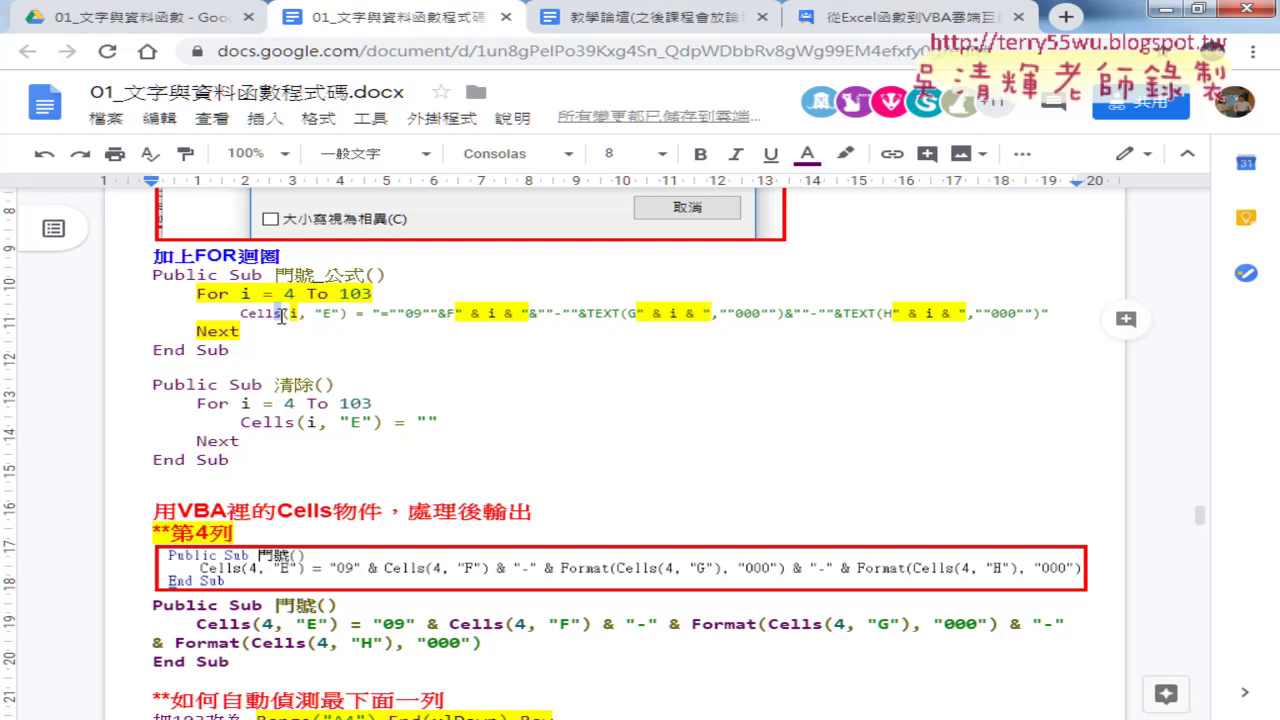
Highlight the row-4 references (Cells(4, "E"), F4, G4) and the & i & loop part in the code.
scroll(320, 320, up, 3)
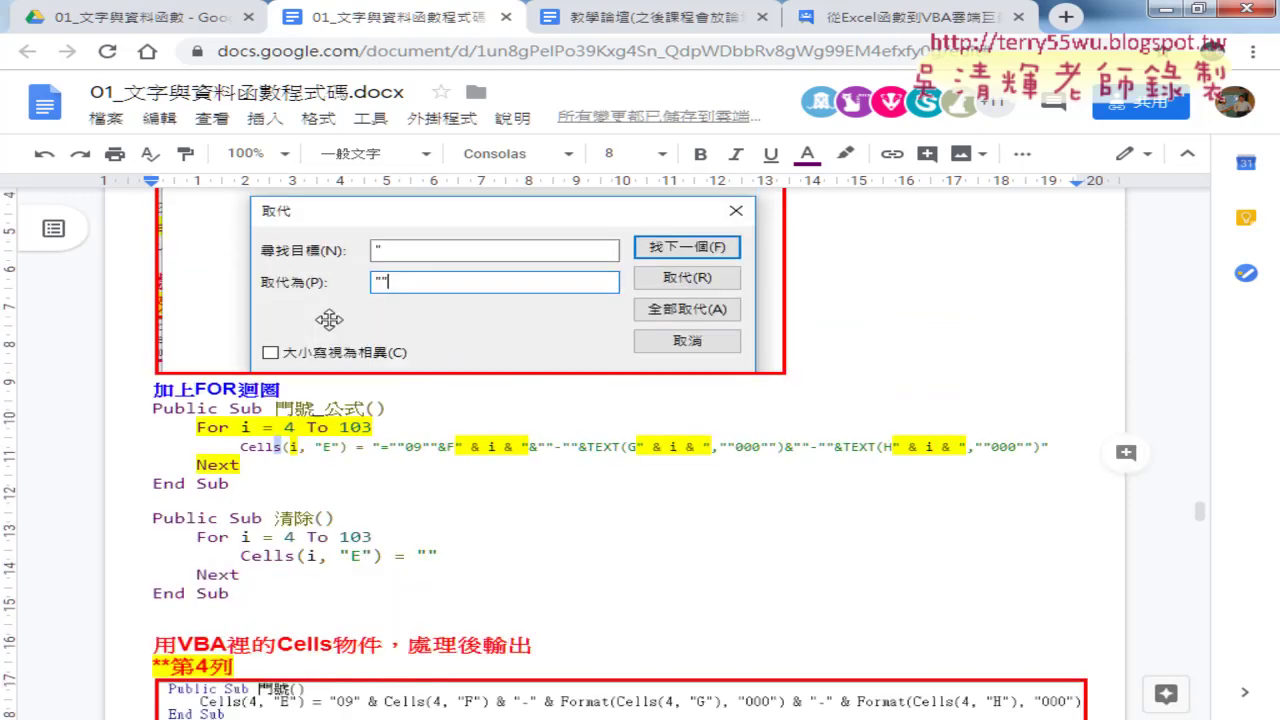
scroll(330, 322, up, 1)
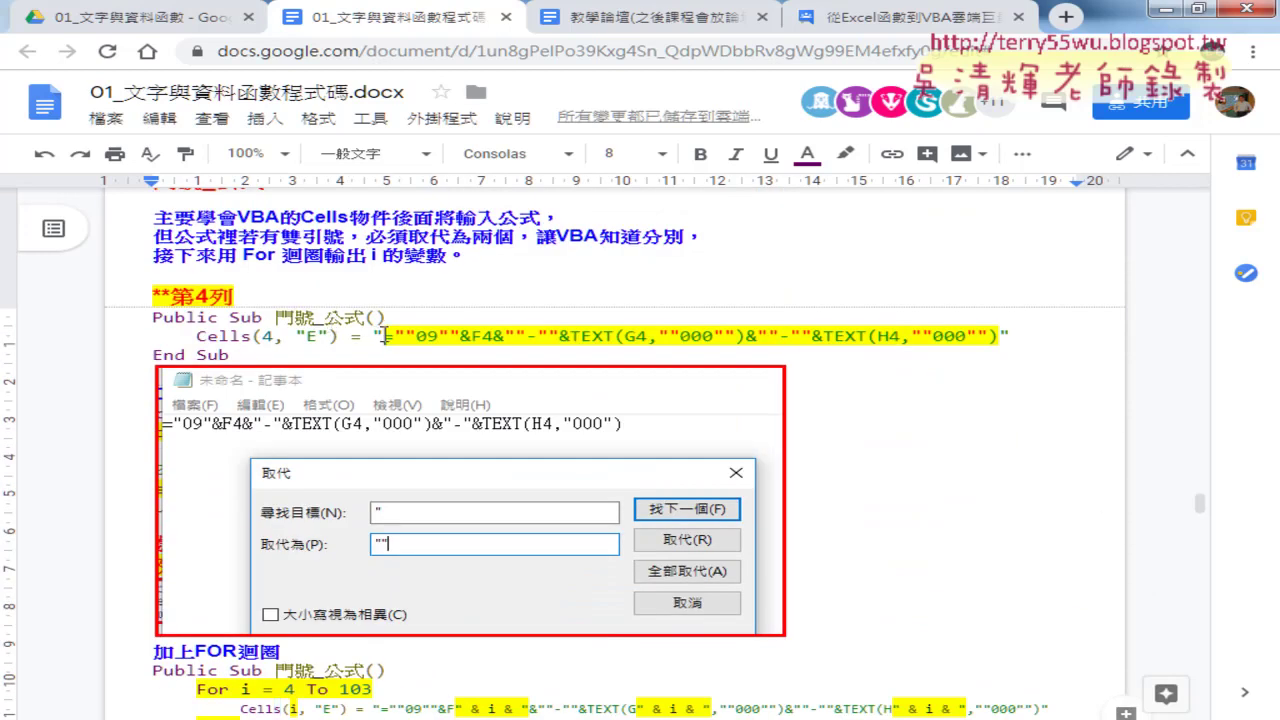
drag(383, 335, 996, 340)
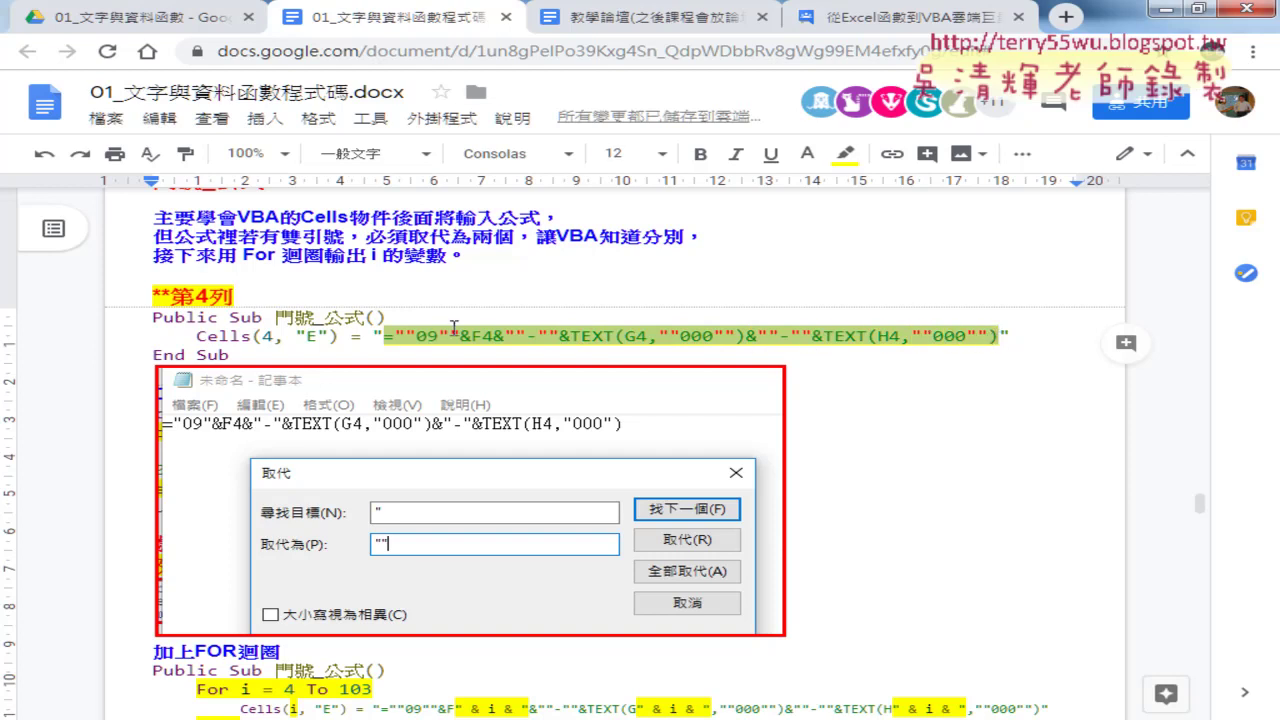
double_click(268, 336)
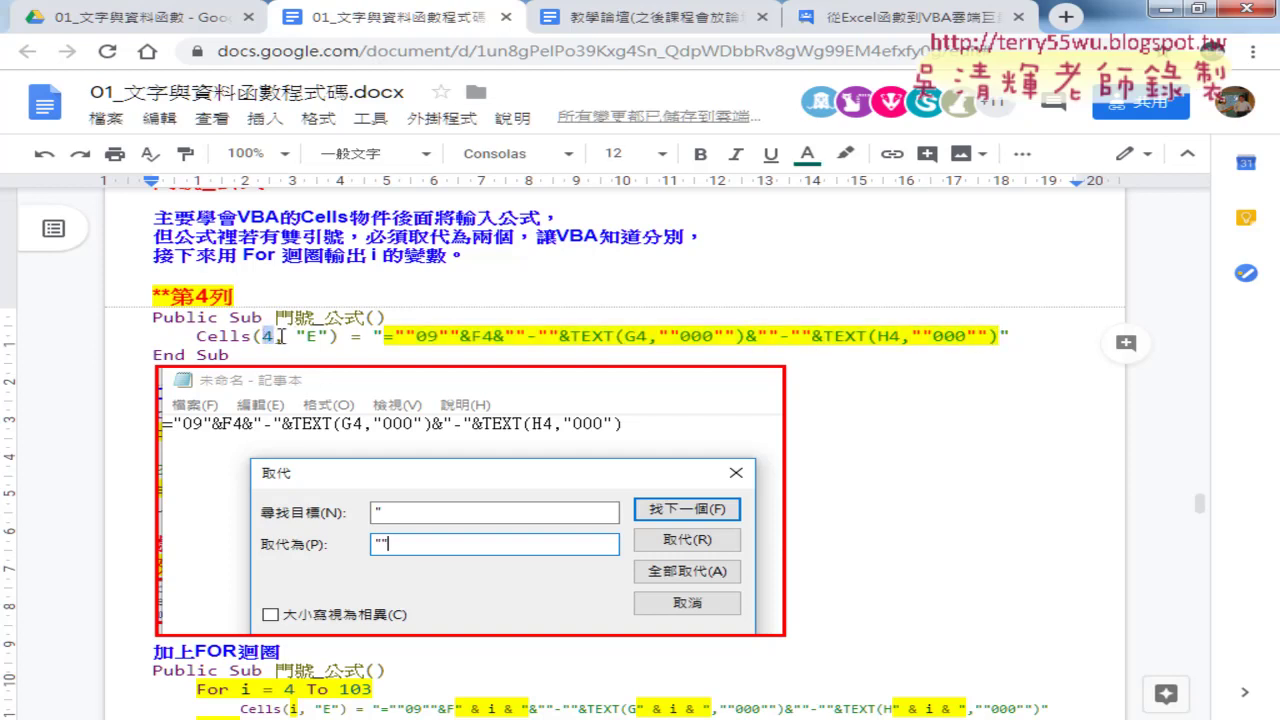
drag(483, 336, 495, 336)
double_click(268, 336)
drag(481, 336, 493, 336)
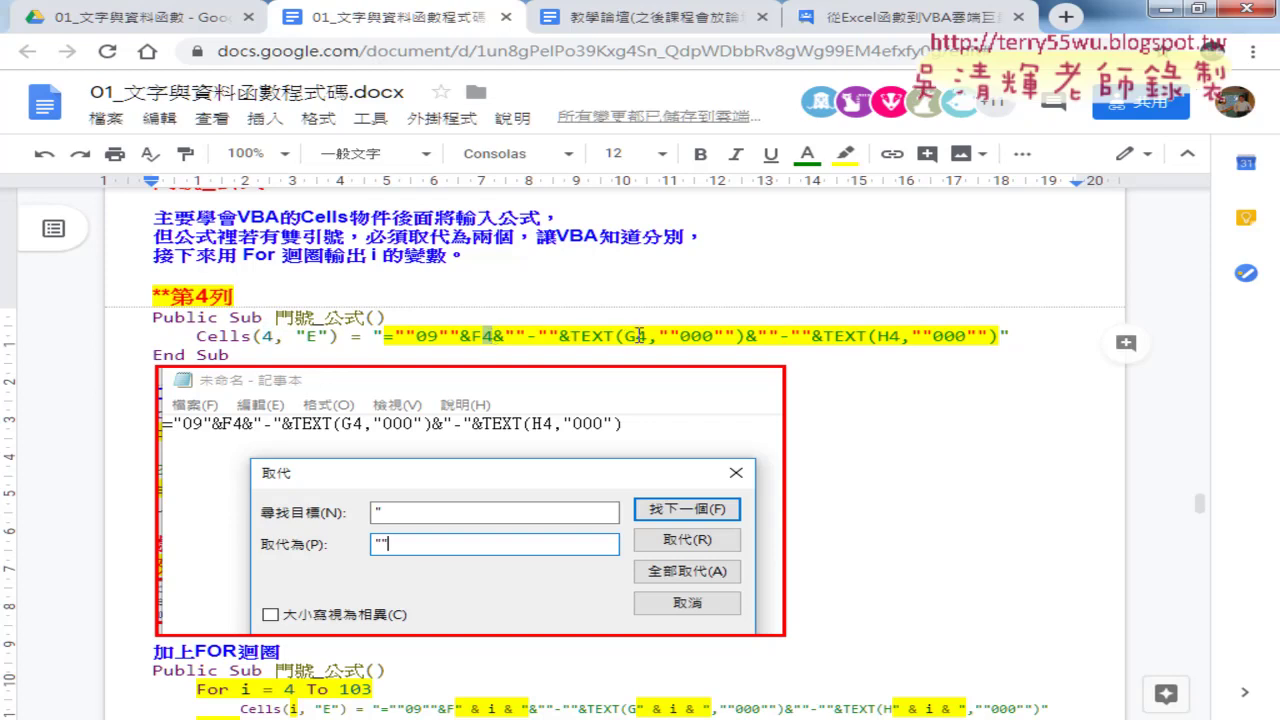
drag(636, 336, 647, 336)
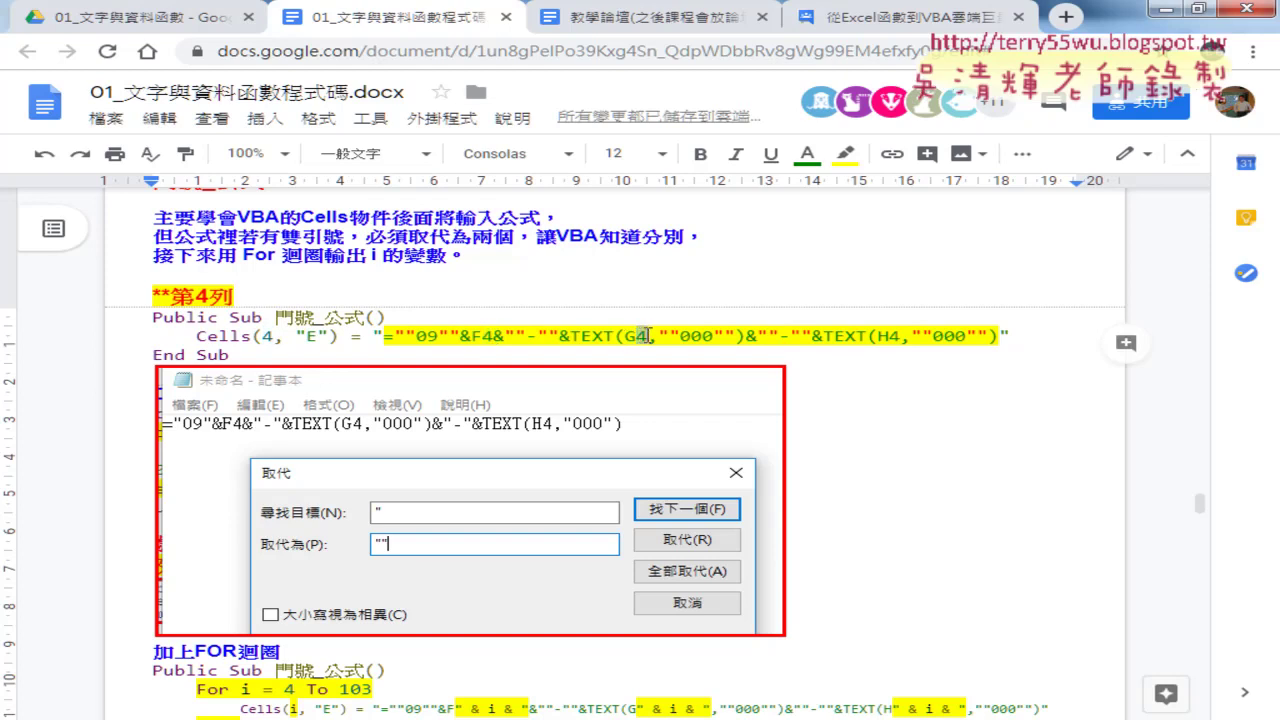
double_click(268, 338)
drag(484, 333, 497, 333)
scroll(500, 330, down, 3)
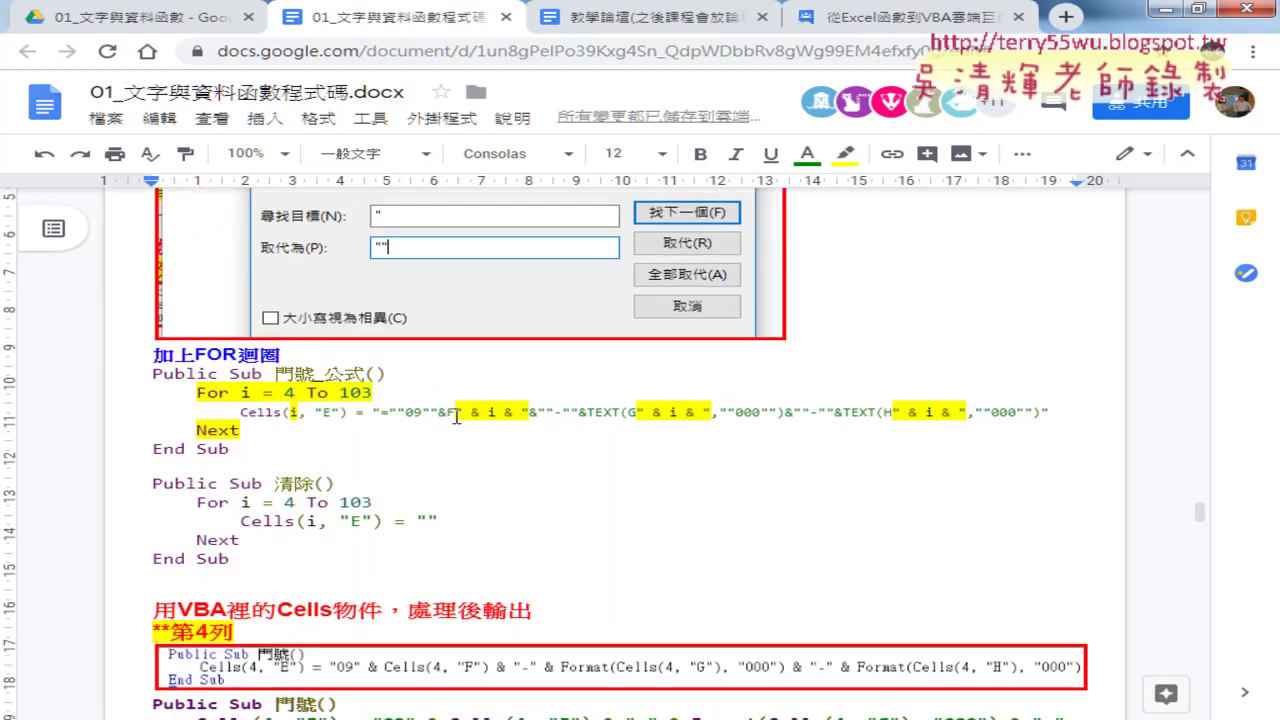
drag(456, 414, 531, 413)
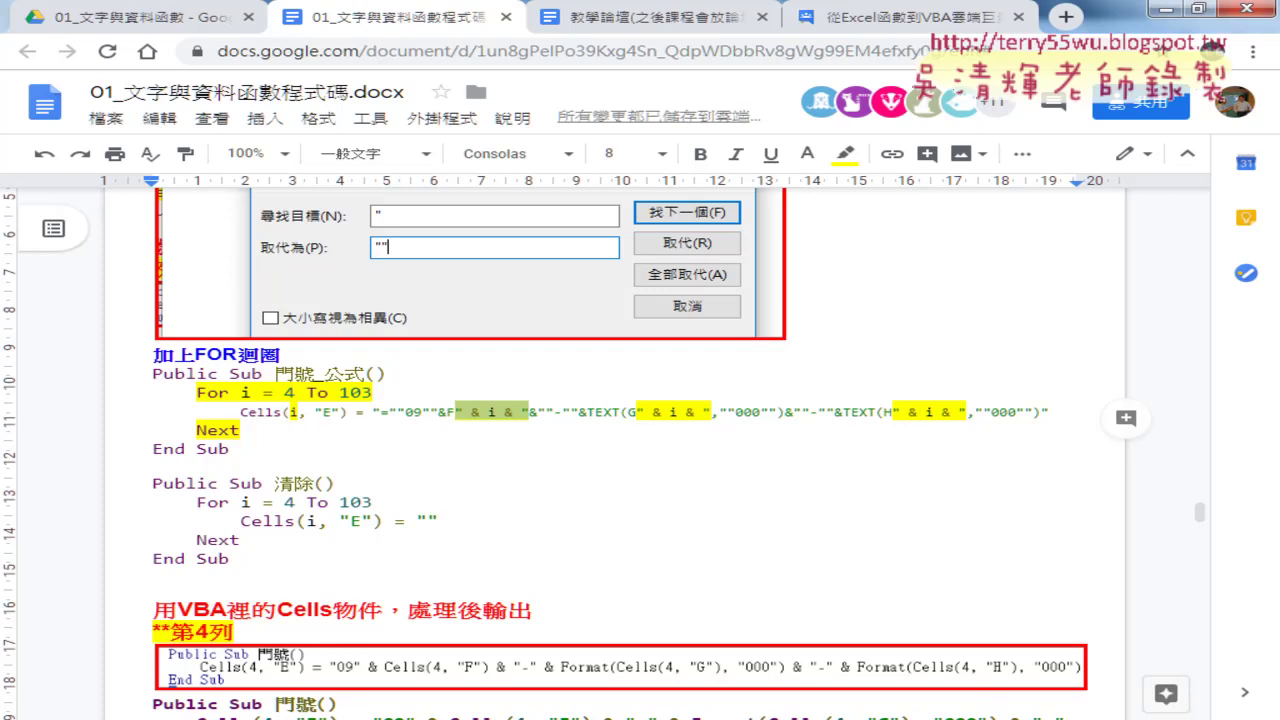
In Excel, clear column E with 清除, refill it with 門號_公式, and inspect E4's formula.
mouse_move(518, 719)
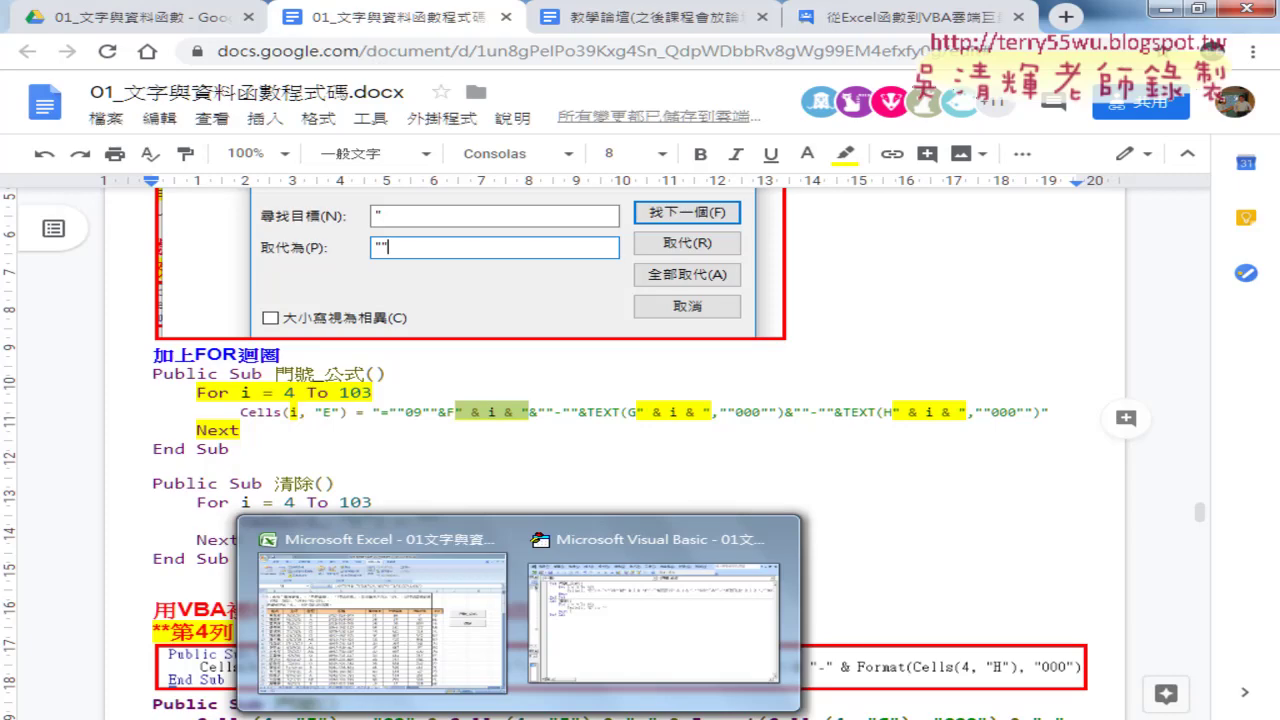
click(470, 560)
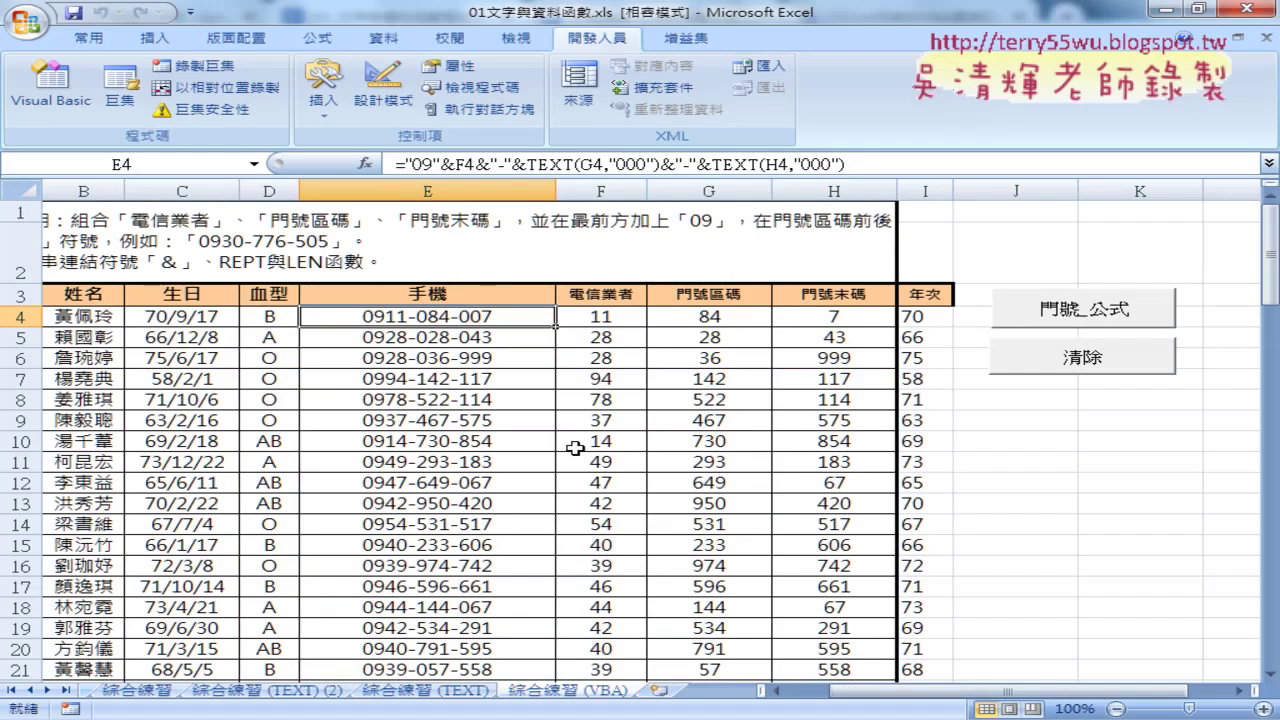
click(1018, 376)
click(1052, 314)
drag(620, 317, 805, 316)
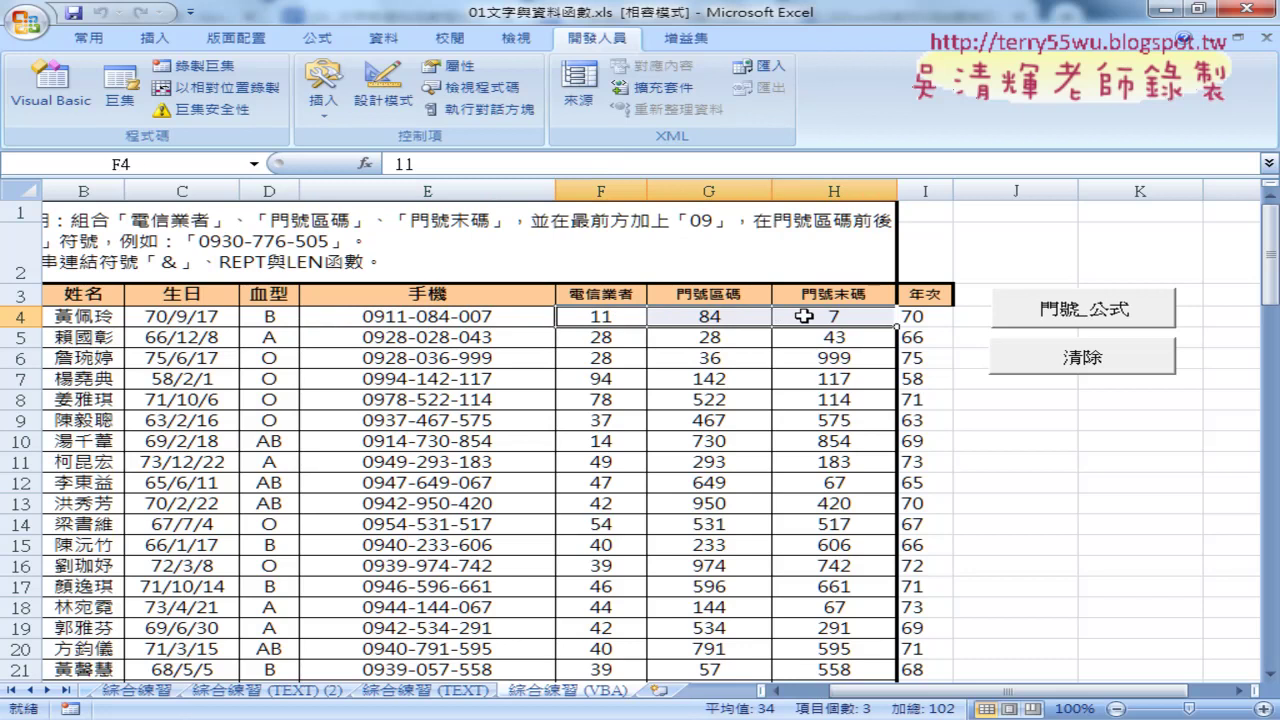
click(432, 315)
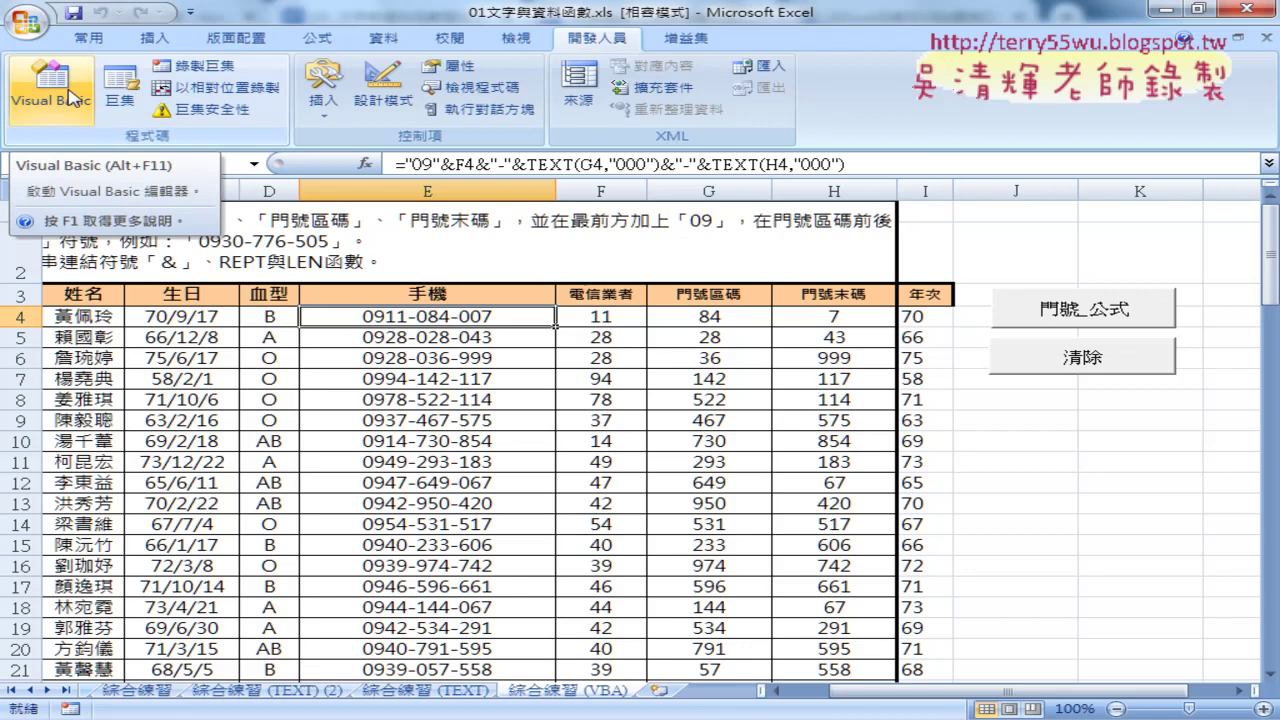
Open the Visual Basic editor and widen its window to show full code lines.
click(73, 96)
drag(305, 100, 249, 84)
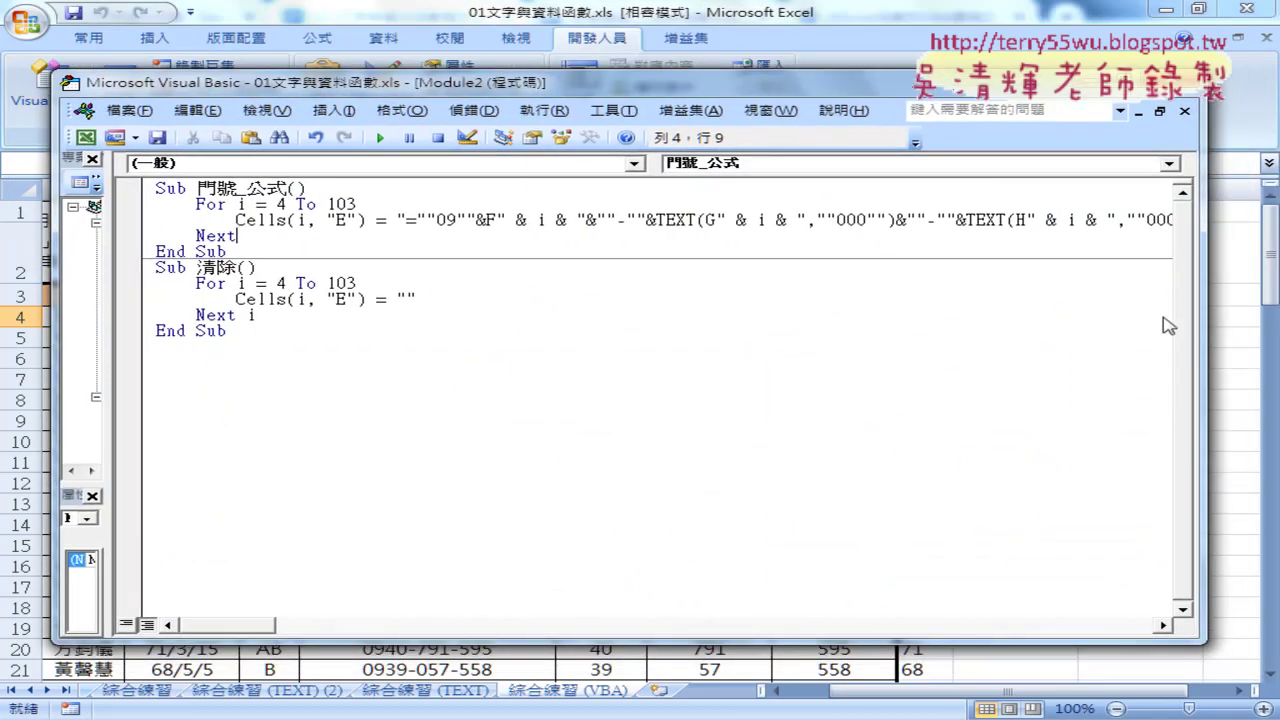
drag(1205, 317, 1250, 317)
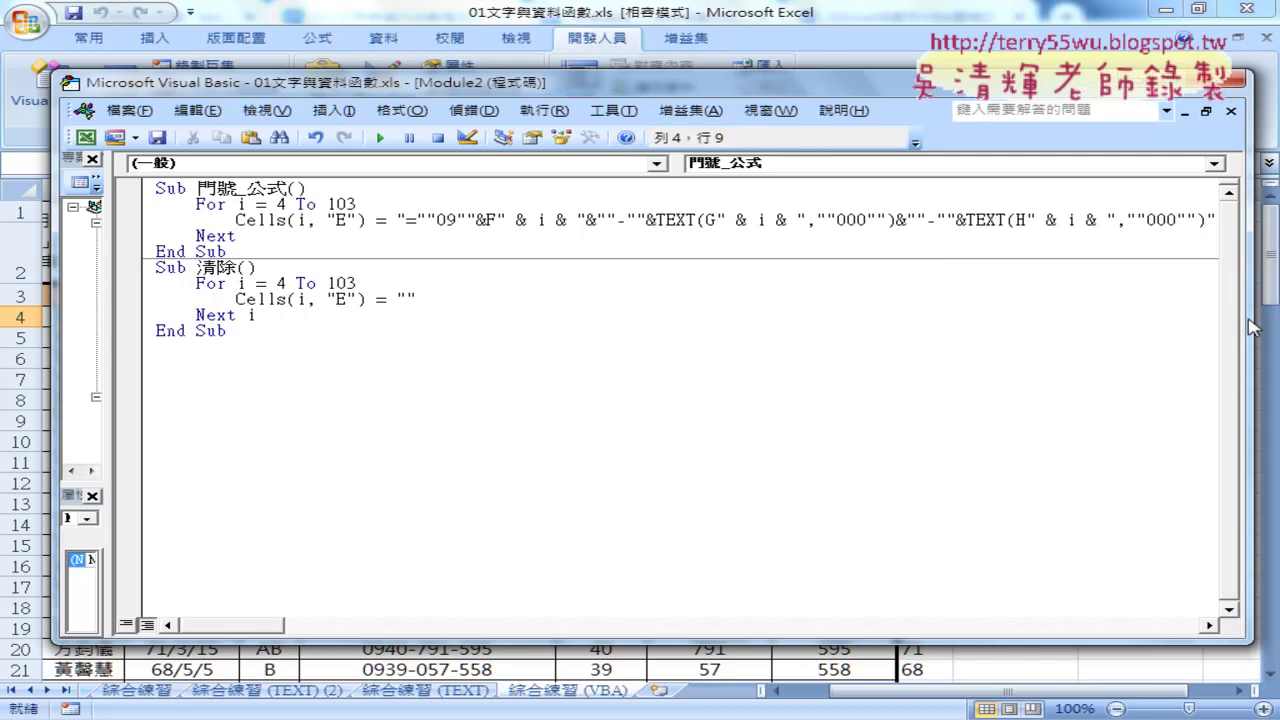
Duplicate the 清除 procedure below itself and rename the copy 門號.
drag(200, 346, 150, 268)
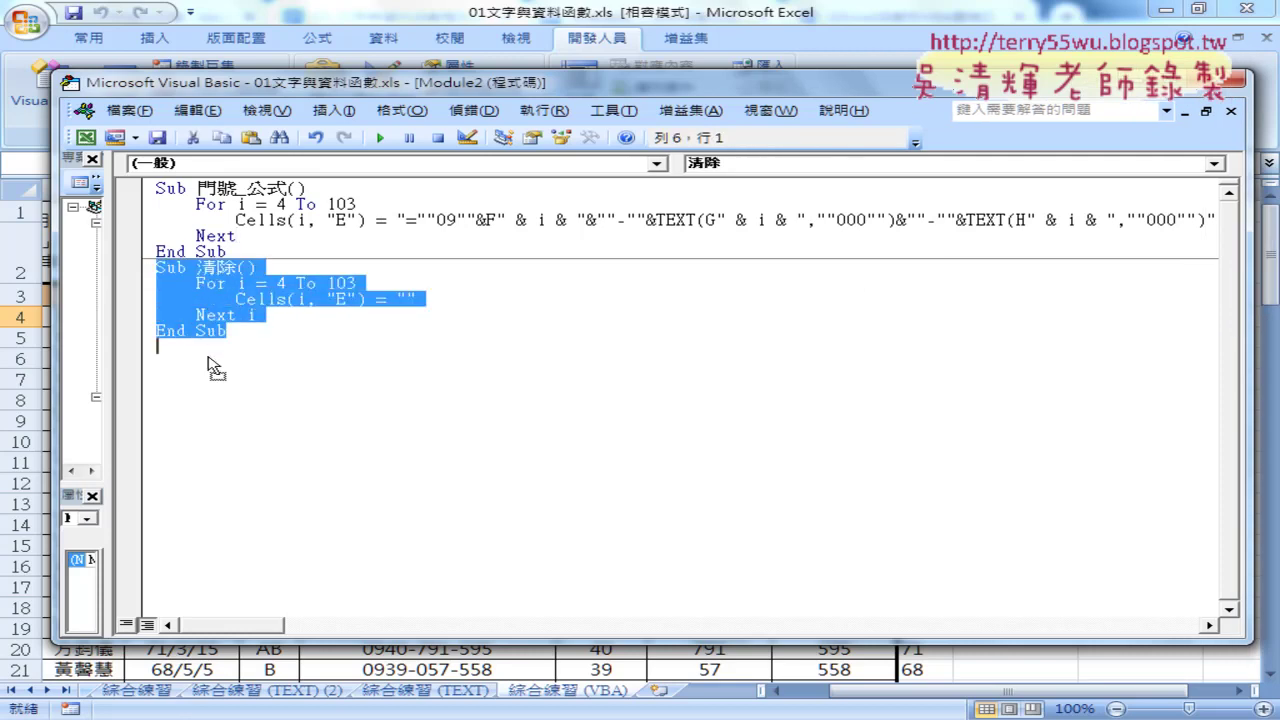
key(ctrl)
drag(209, 358, 200, 350)
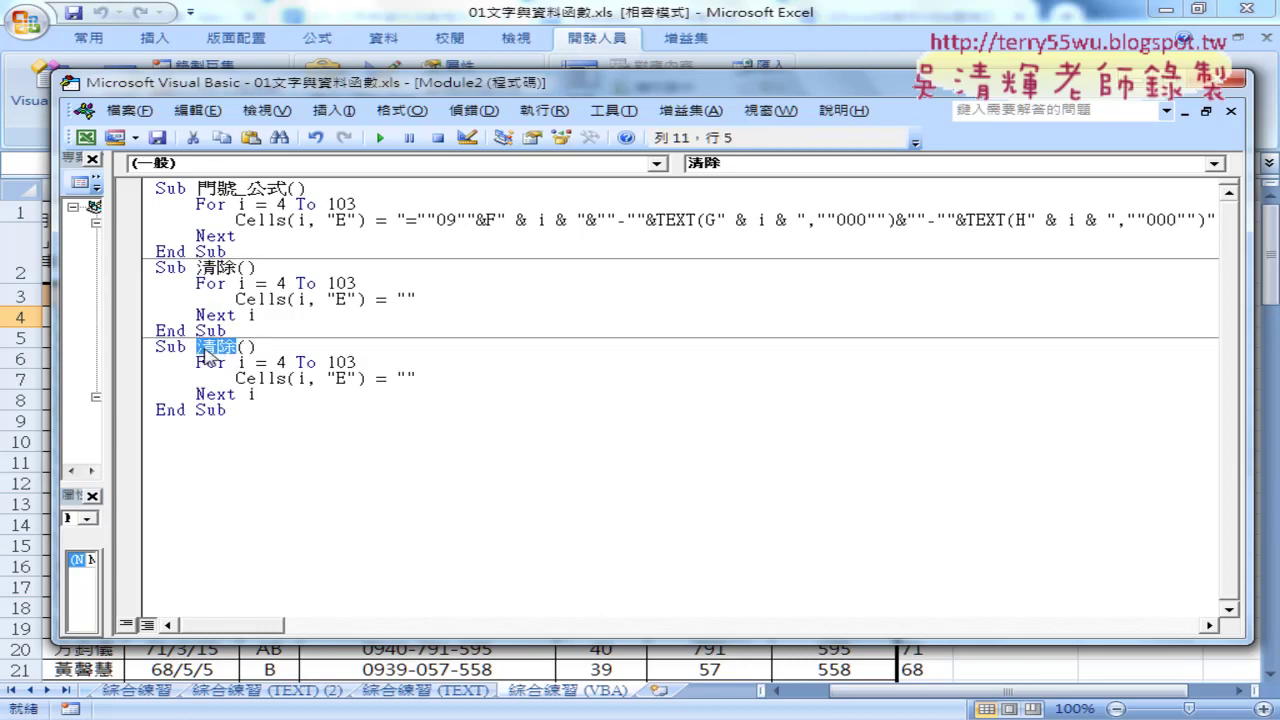
text(ㄏㄅ6)
text(ㄏㄠ)
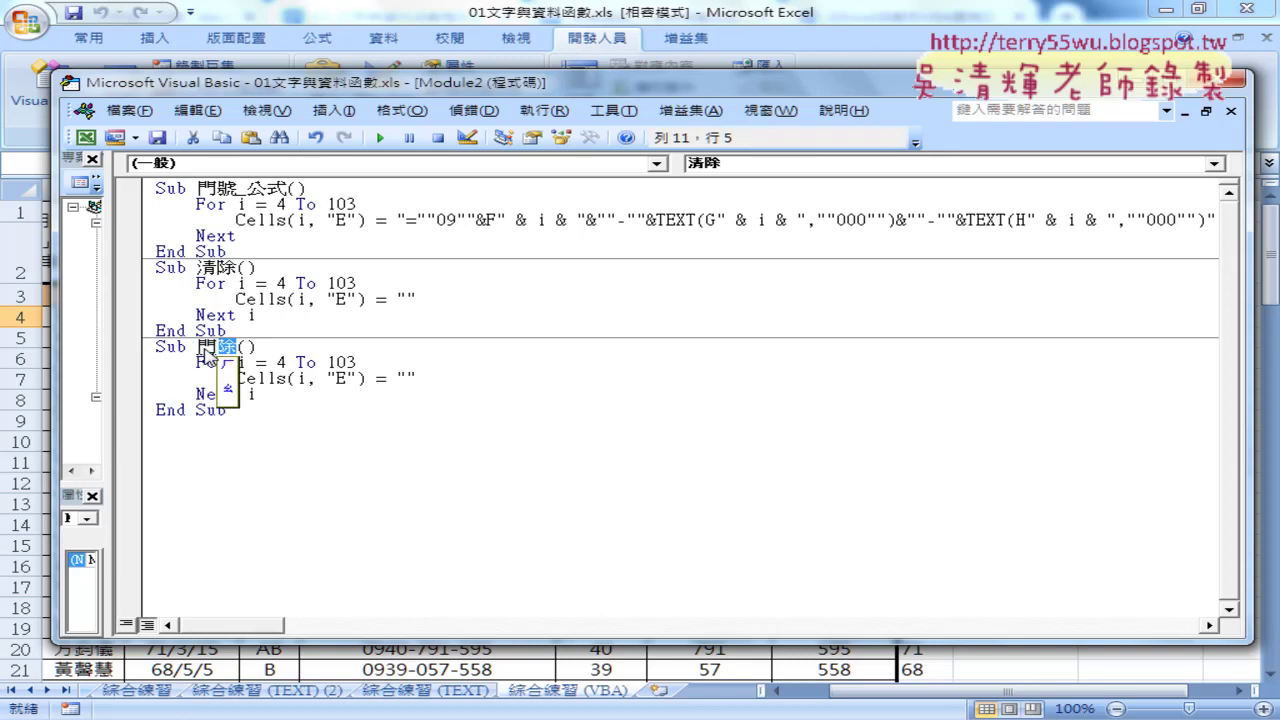
text(4)
click(234, 347)
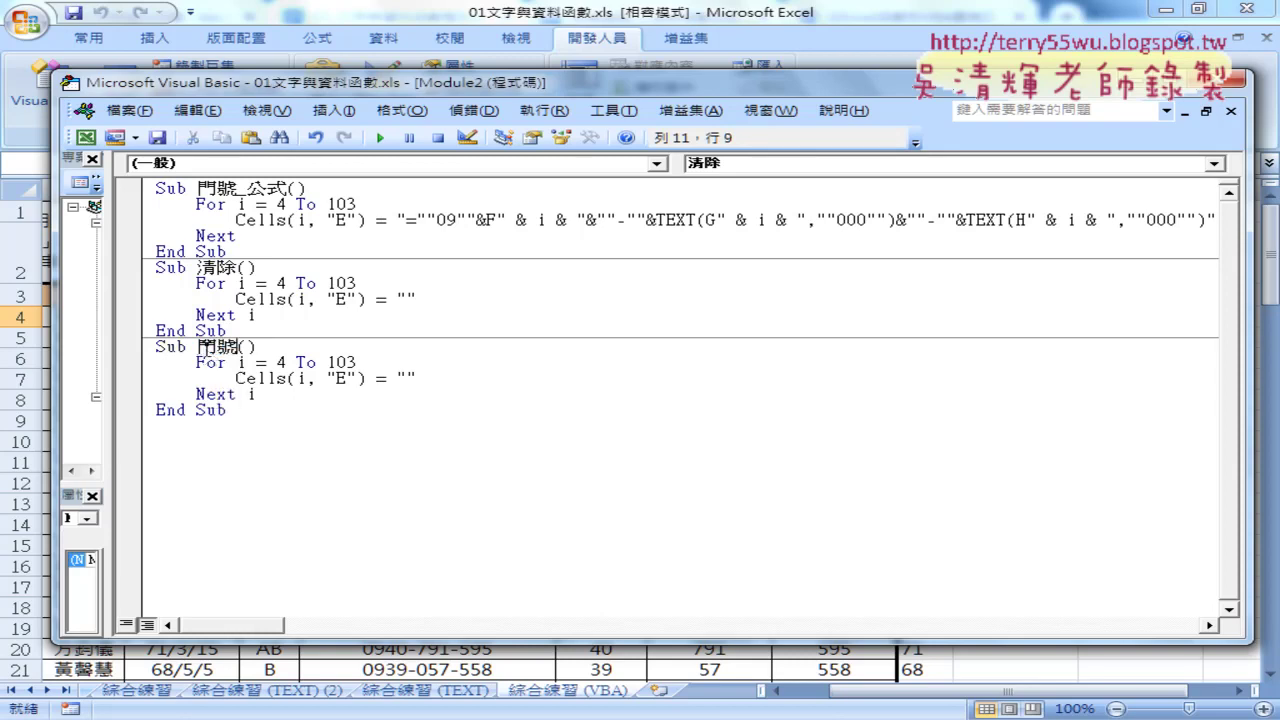
double_click(414, 377)
drag(528, 96, 971, 93)
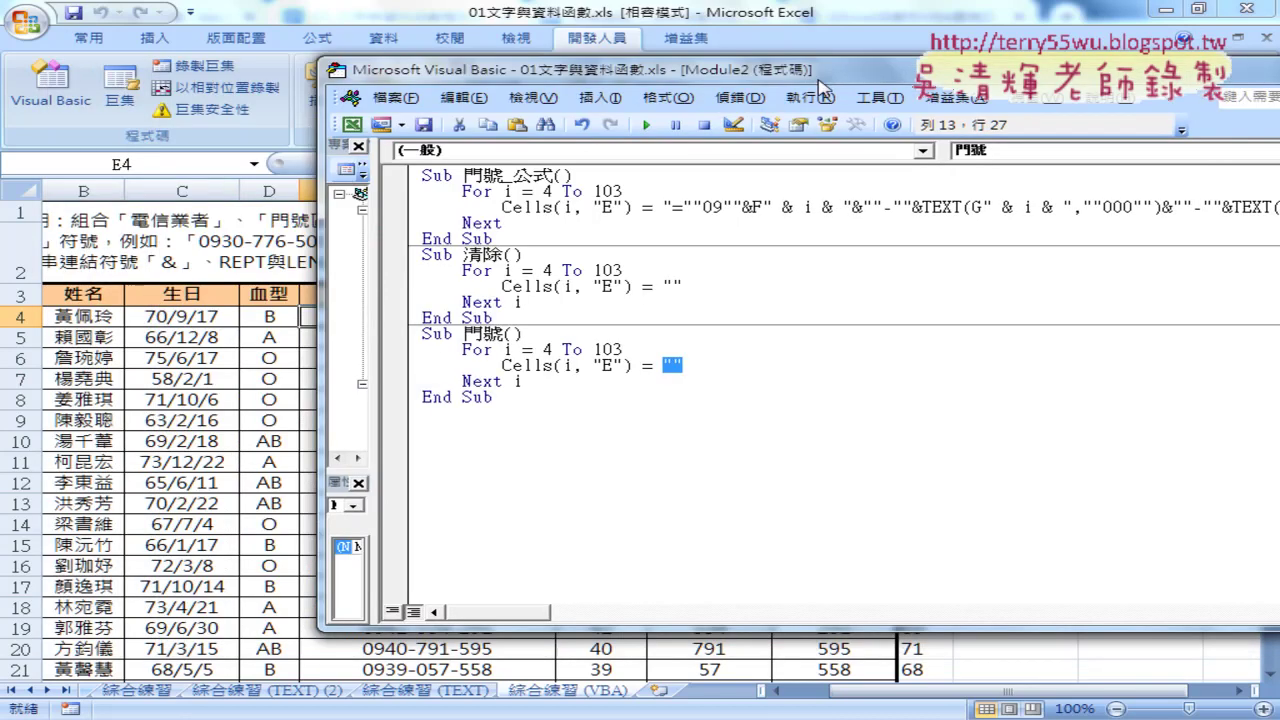
Run the 清除 macro to empty column E.
click(740, 280)
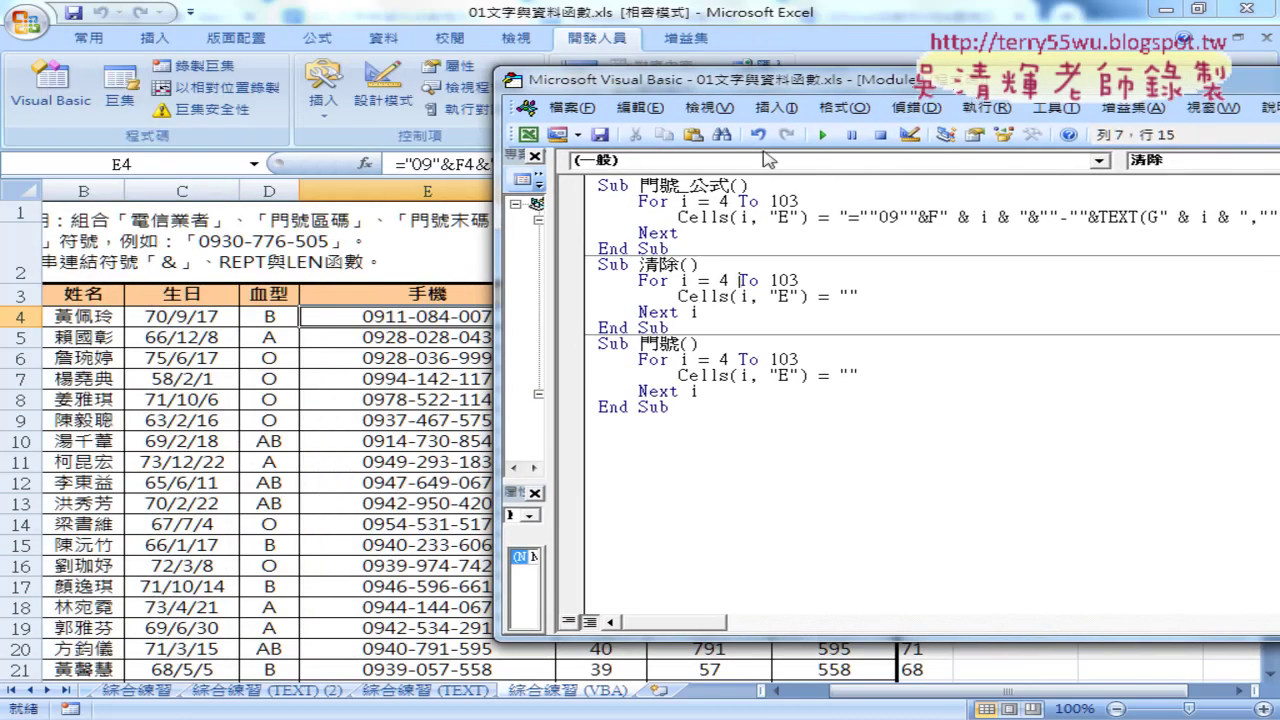
click(822, 137)
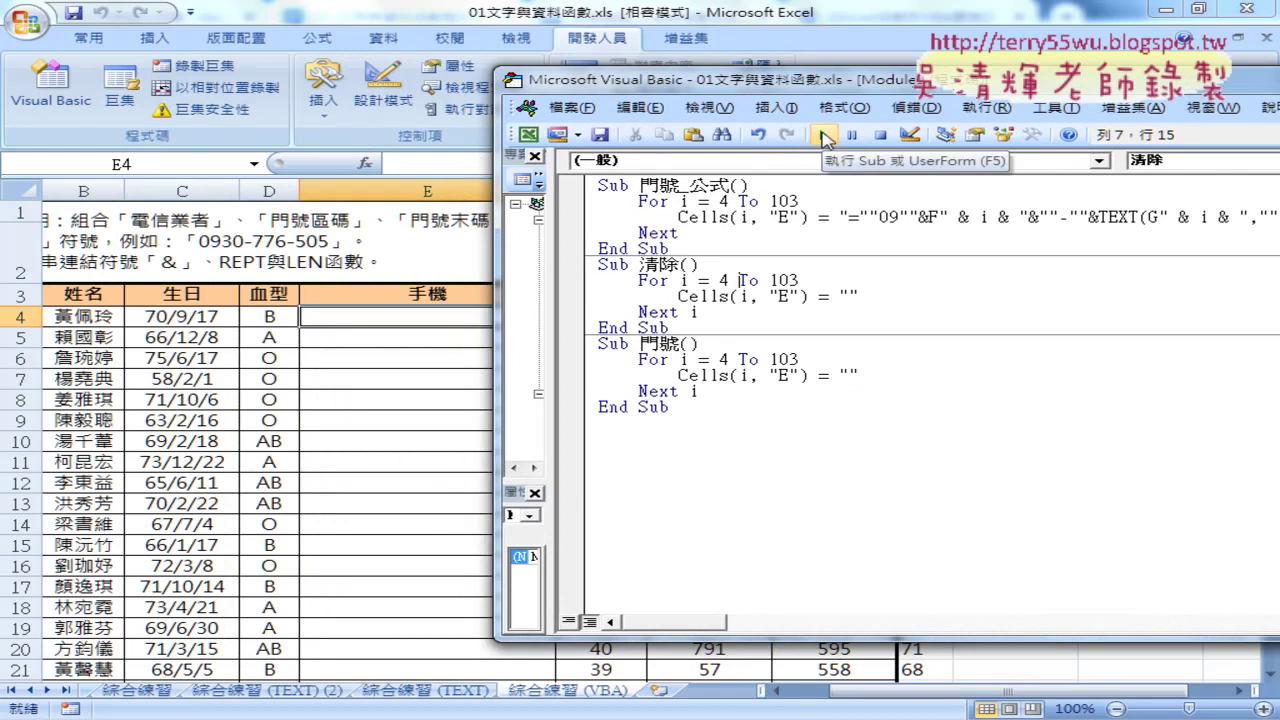
drag(755, 88, 805, 88)
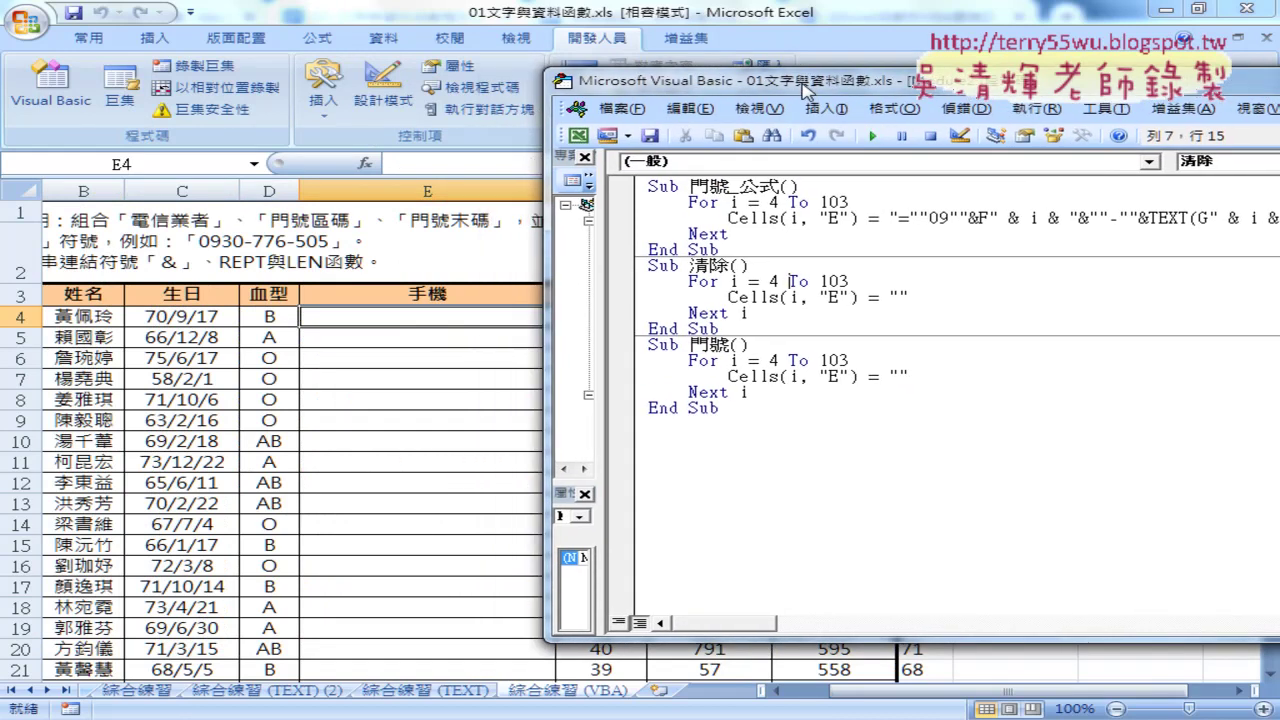
Put "09" into 門號's empty string and run it, so column E shows 9.
click(897, 376)
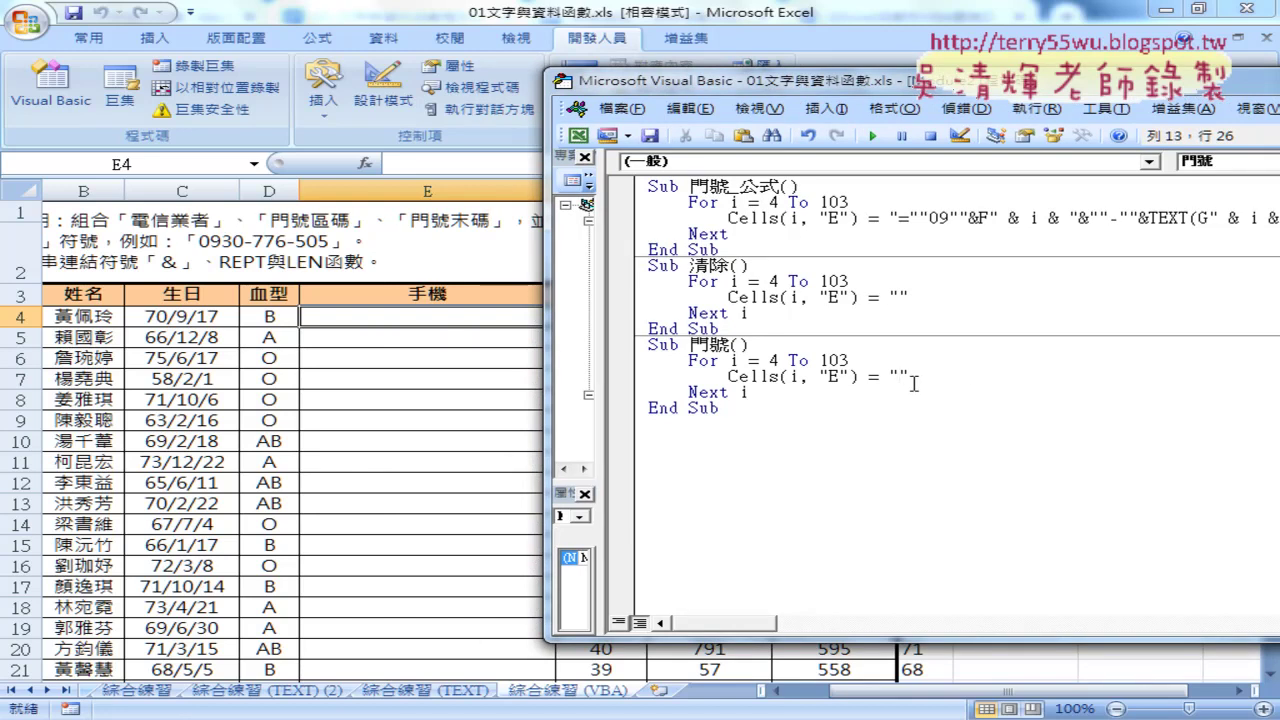
text(0)
text(9)
click(872, 135)
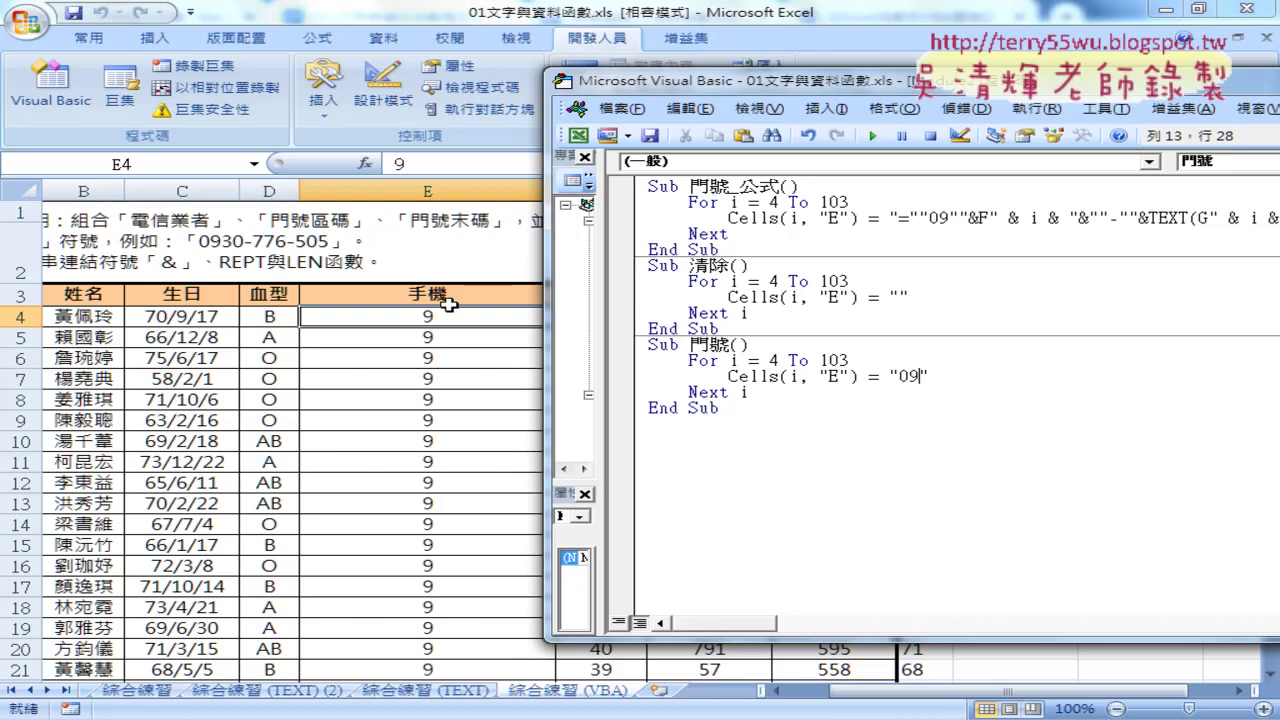
drag(919, 376, 897, 376)
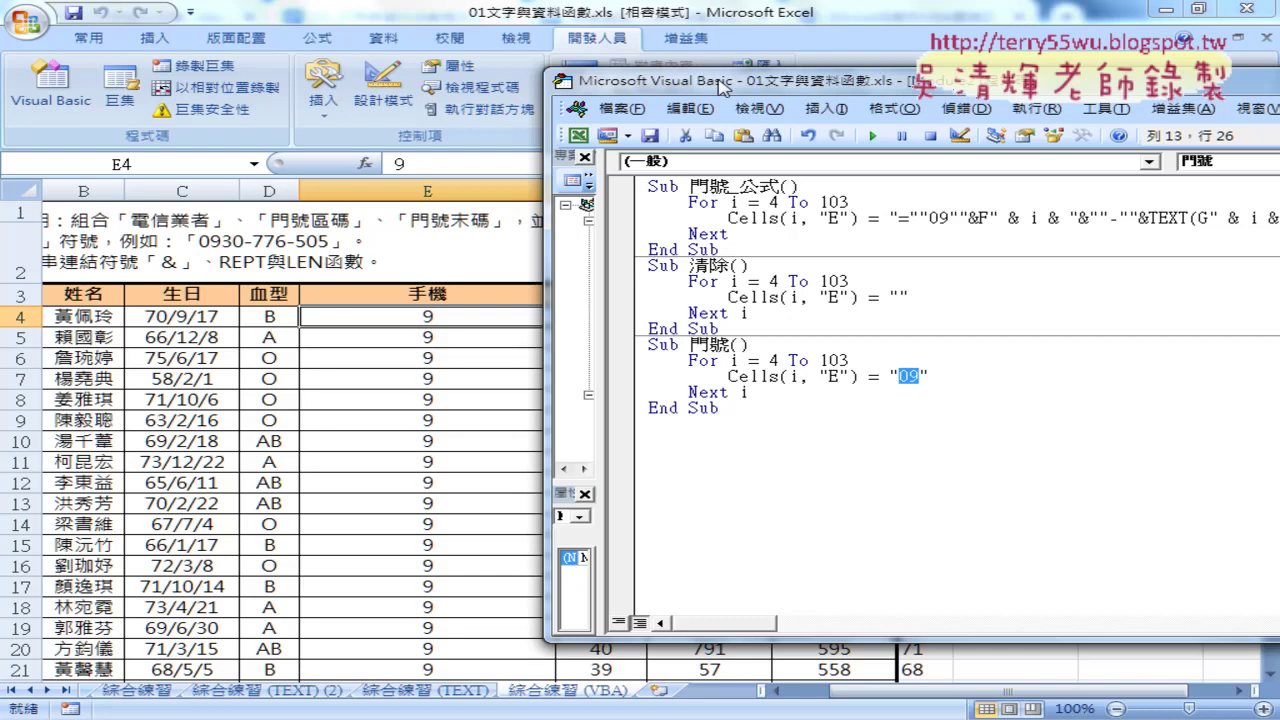
drag(724, 87, 836, 95)
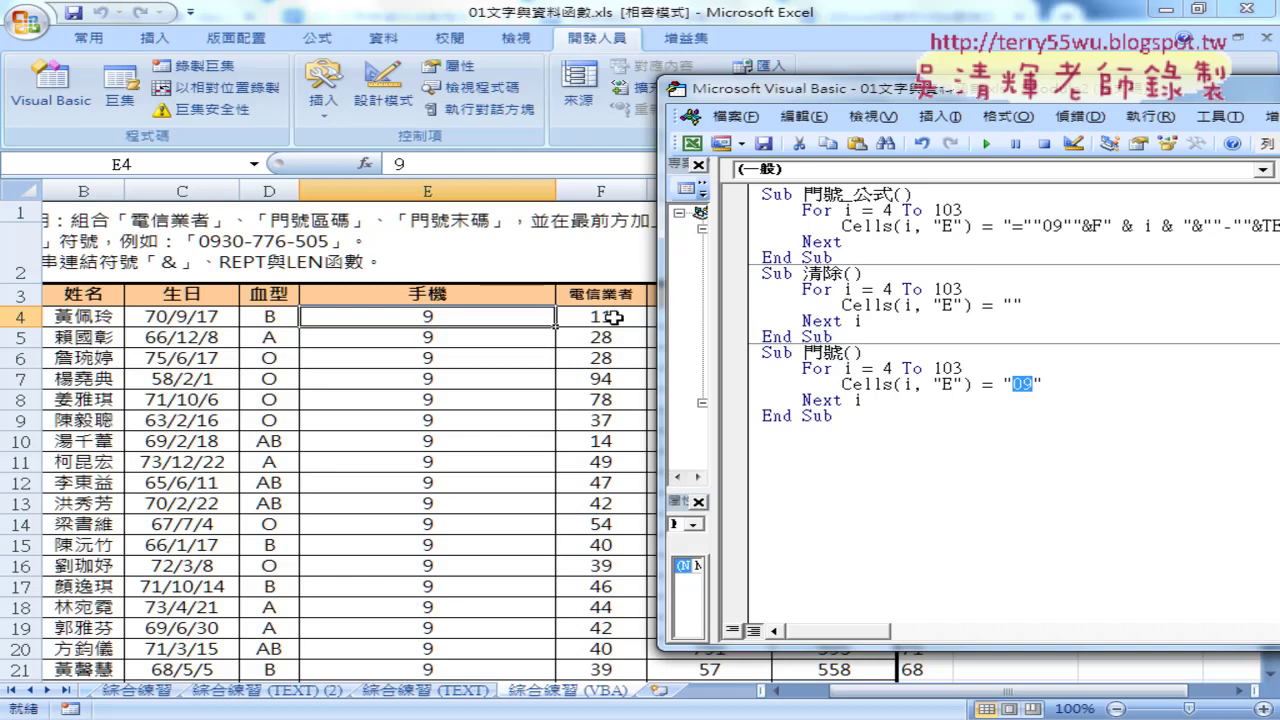
click(1050, 384)
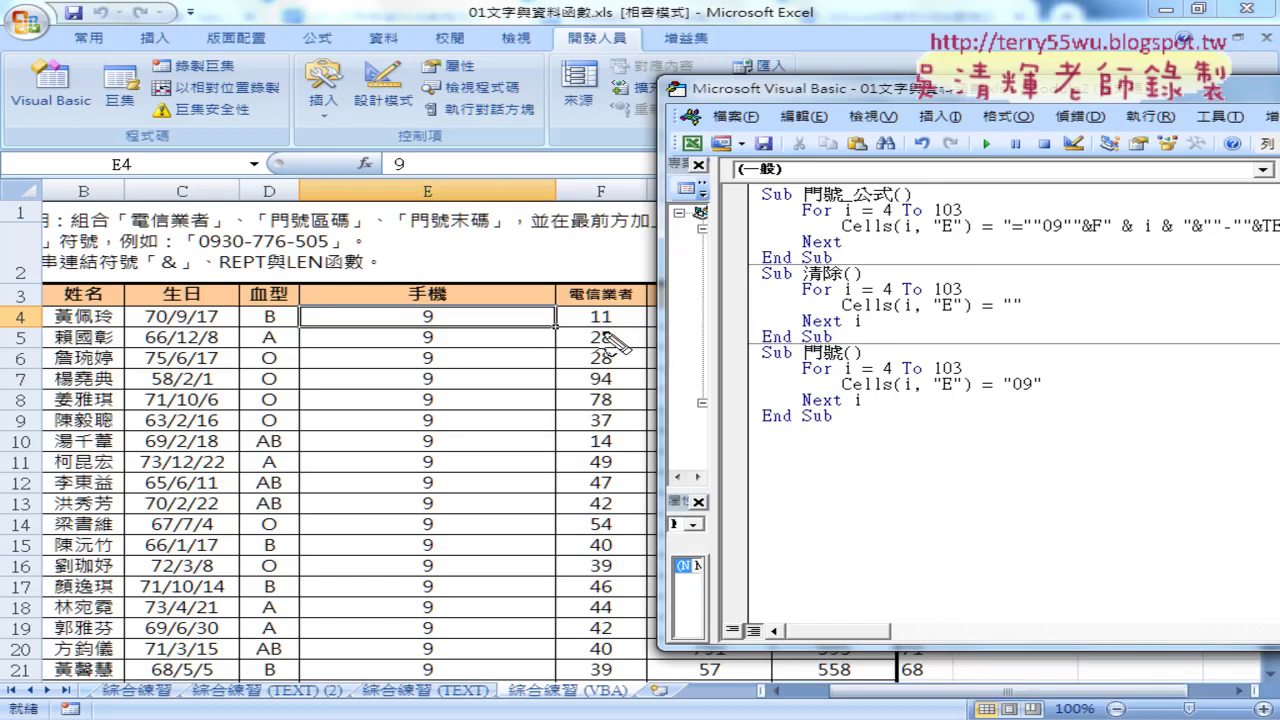
drag(612, 306, 1092, 376)
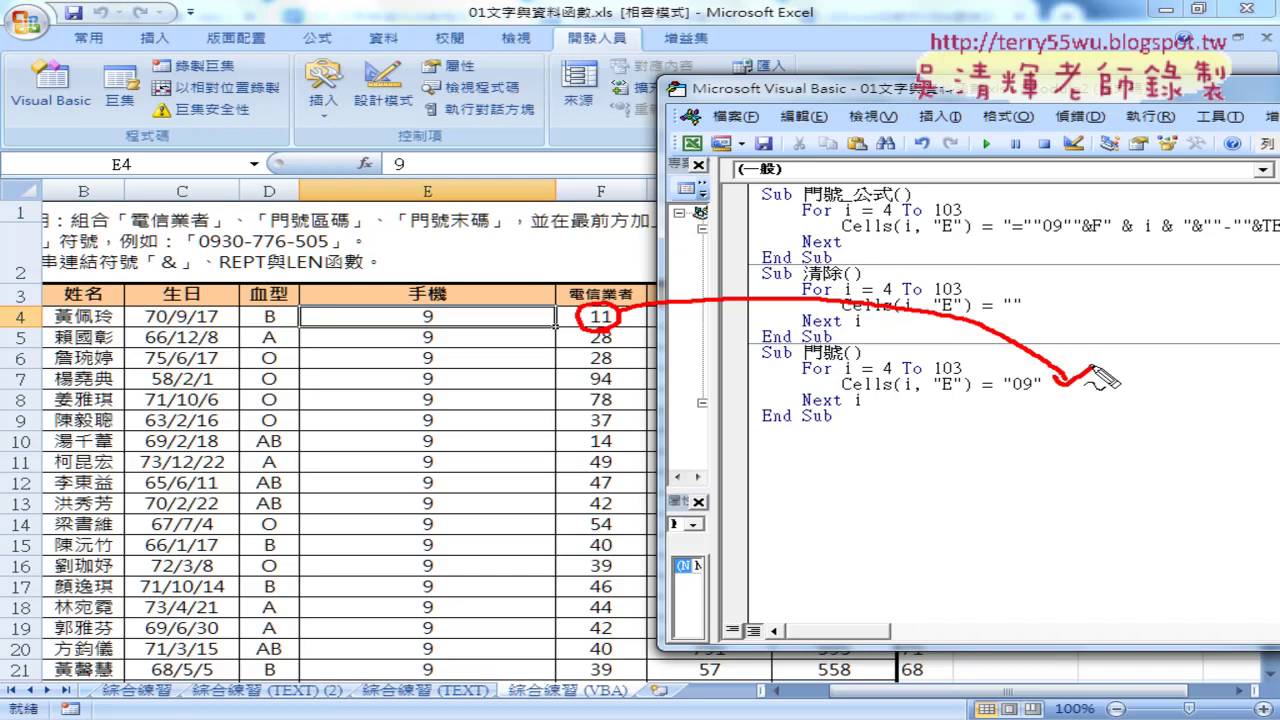
Append & Cells(i, "F") after "09", run 門號 to show 911, 928…, then add a trailing &.
key(Escape)
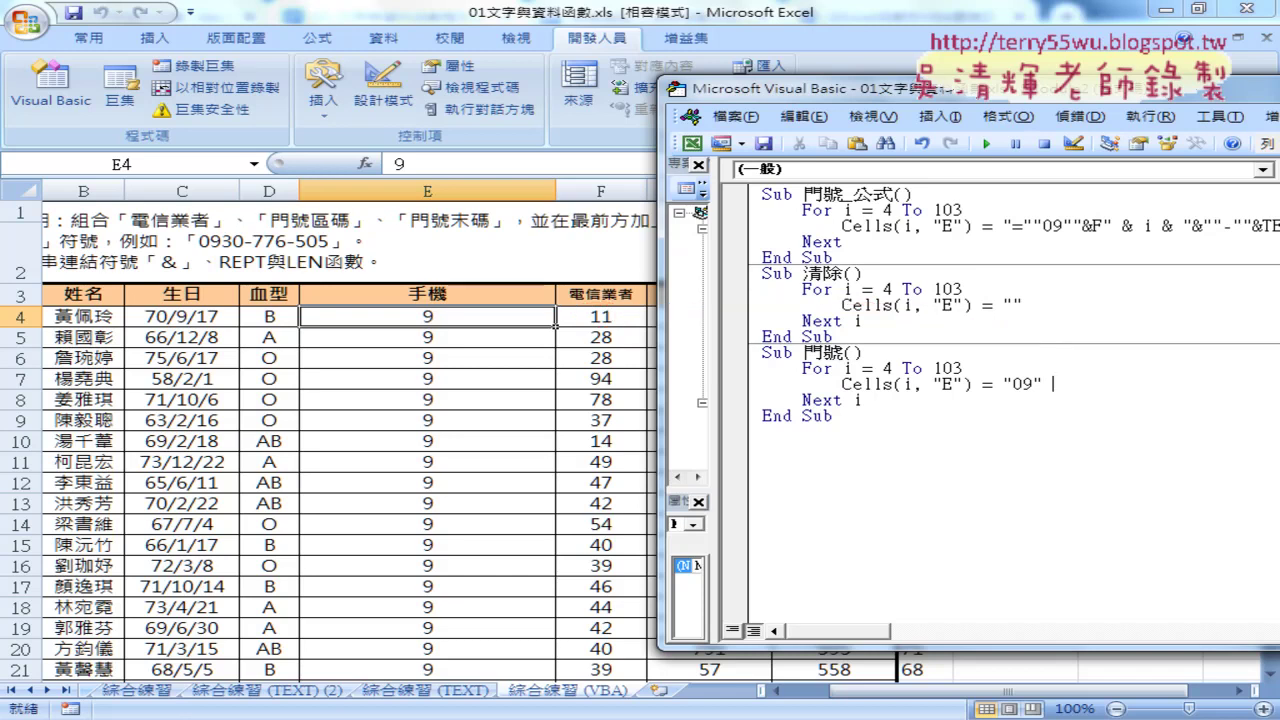
text(&)
drag(843, 384, 1081, 384)
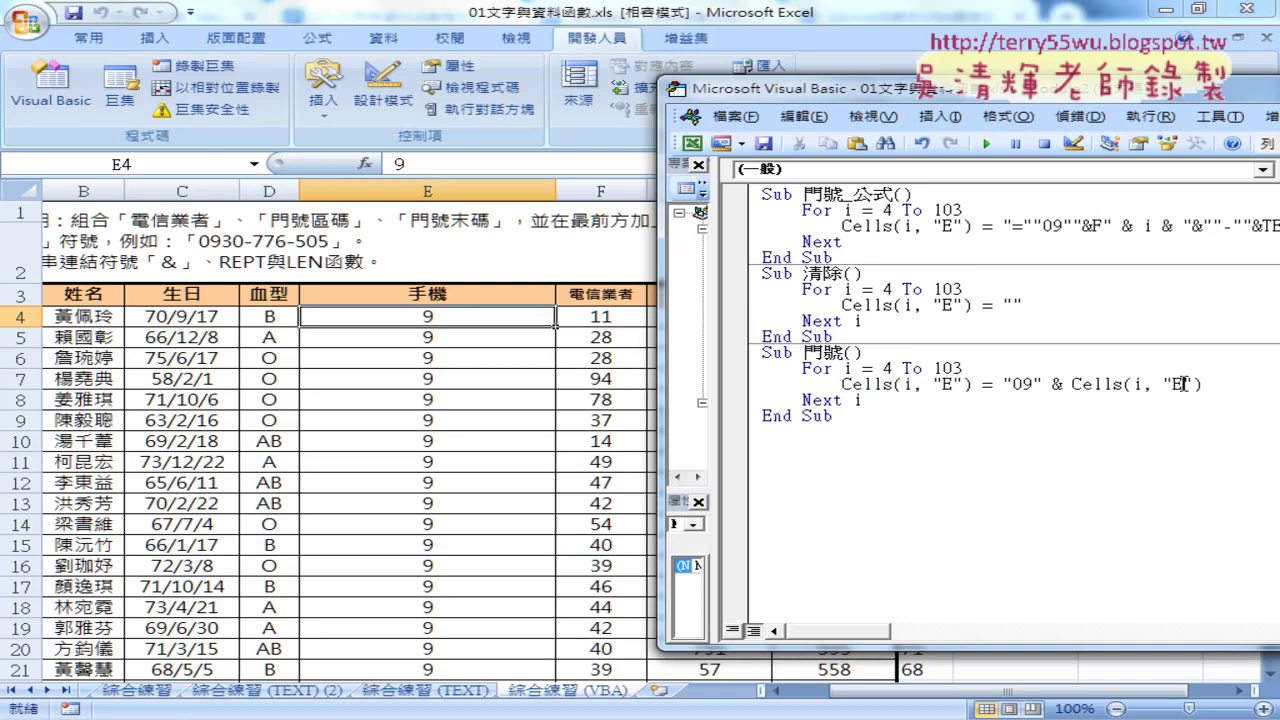
double_click(1180, 384)
text(F)
mouse_move(612, 308)
mouse_down()
mouse_move(626, 324)
mouse_move(1112, 366)
mouse_move(918, 410)
mouse_move(958, 398)
mouse_up()
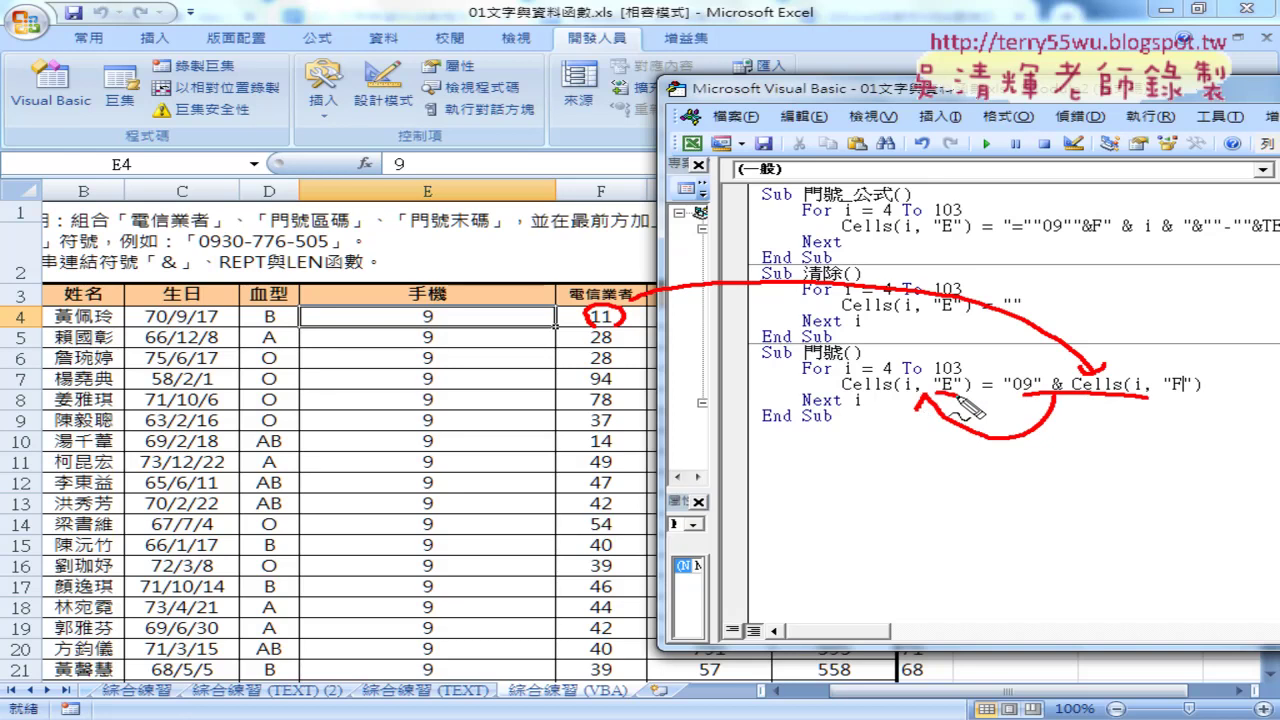
key(Escape)
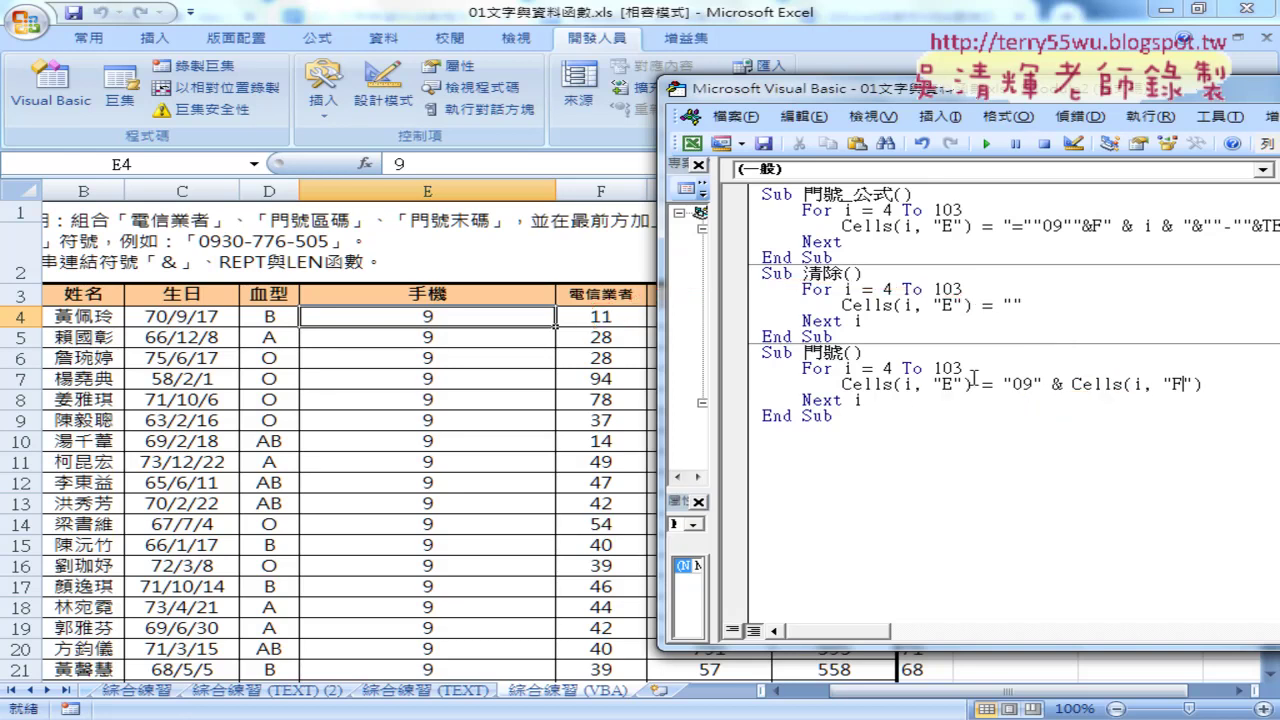
click(986, 145)
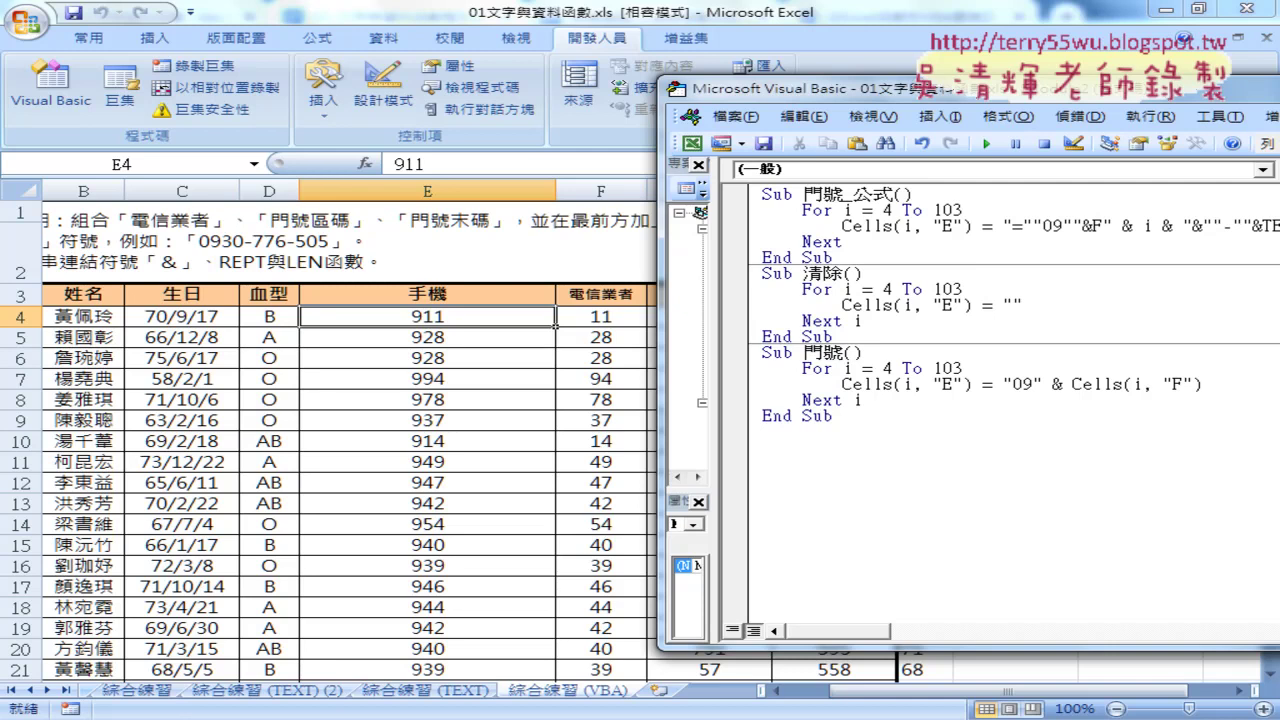
text( &)
Add a "-" hyphen to the line and rerun 門號, giving 0911- and 0928- in column E.
drag(946, 89, 780, 78)
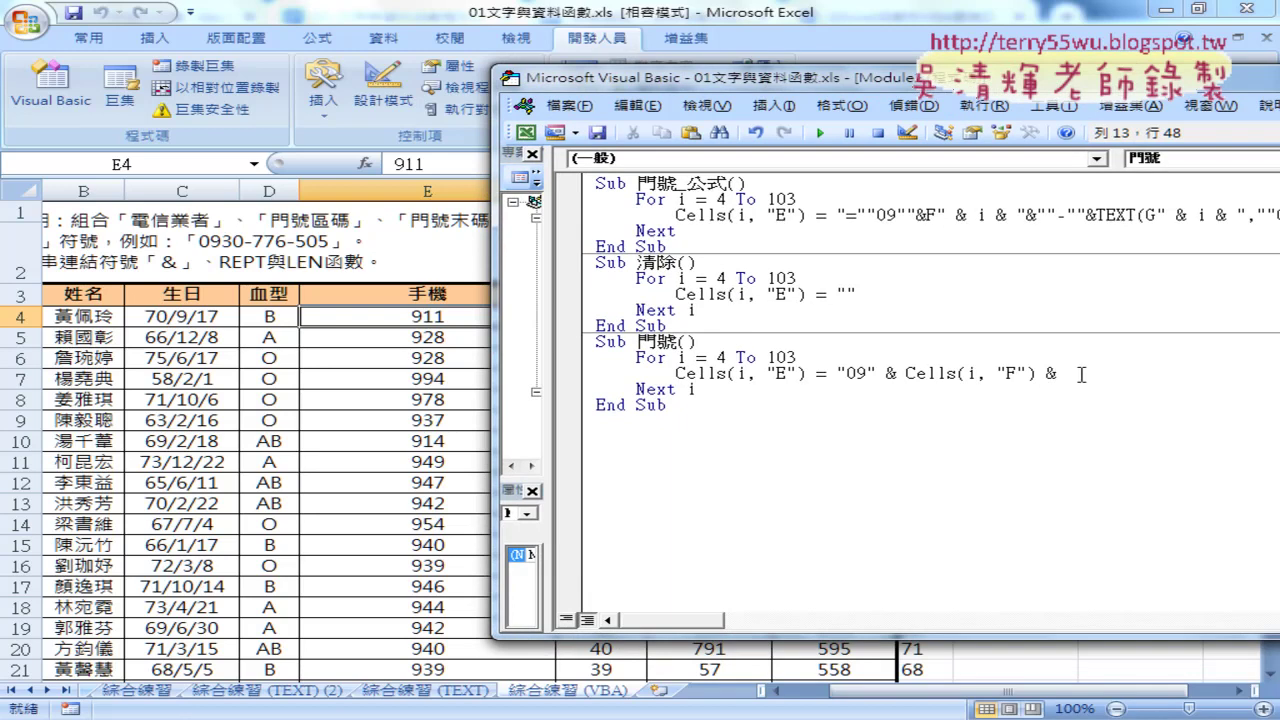
text("E)
text("-")
click(820, 132)
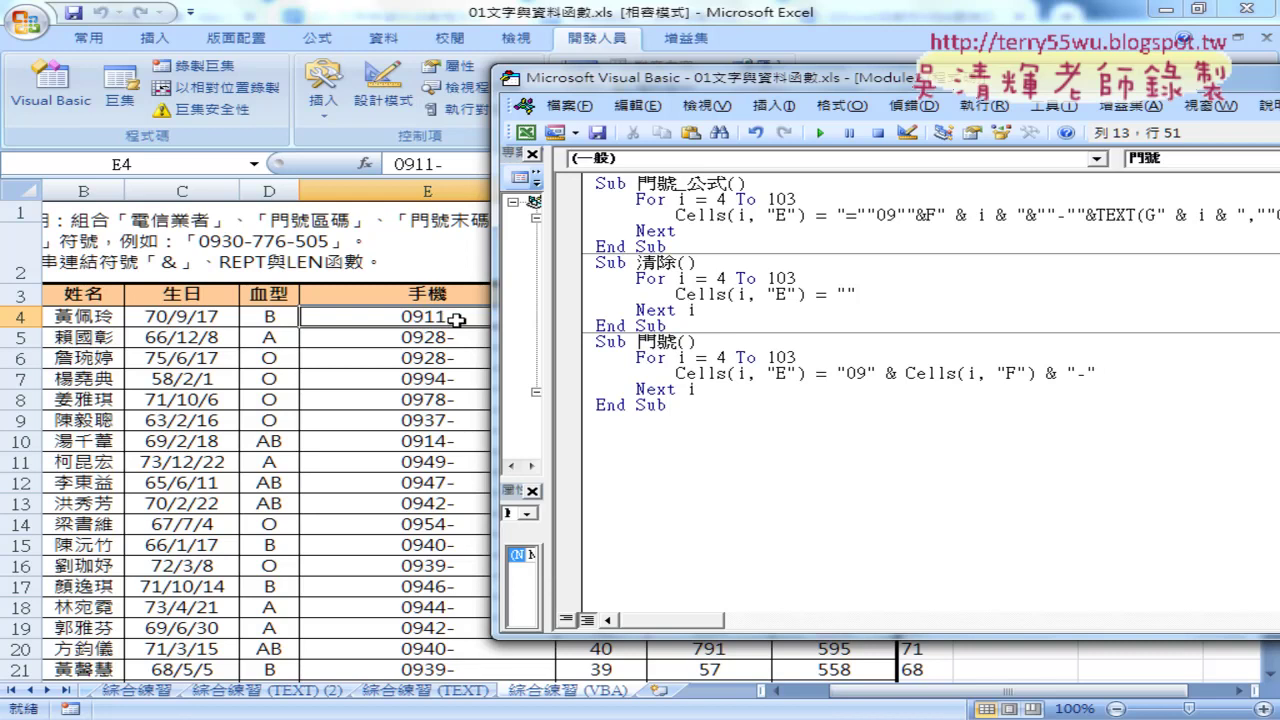
drag(500, 327, 774, 323)
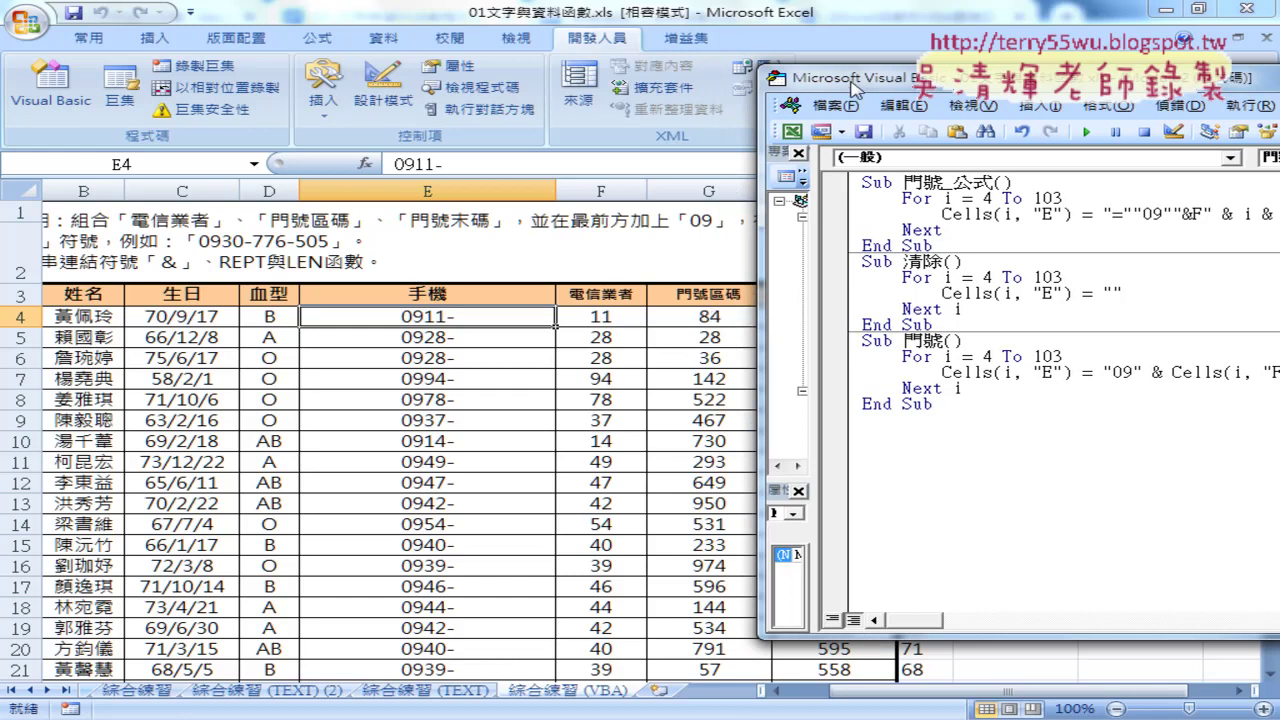
drag(852, 87, 564, 97)
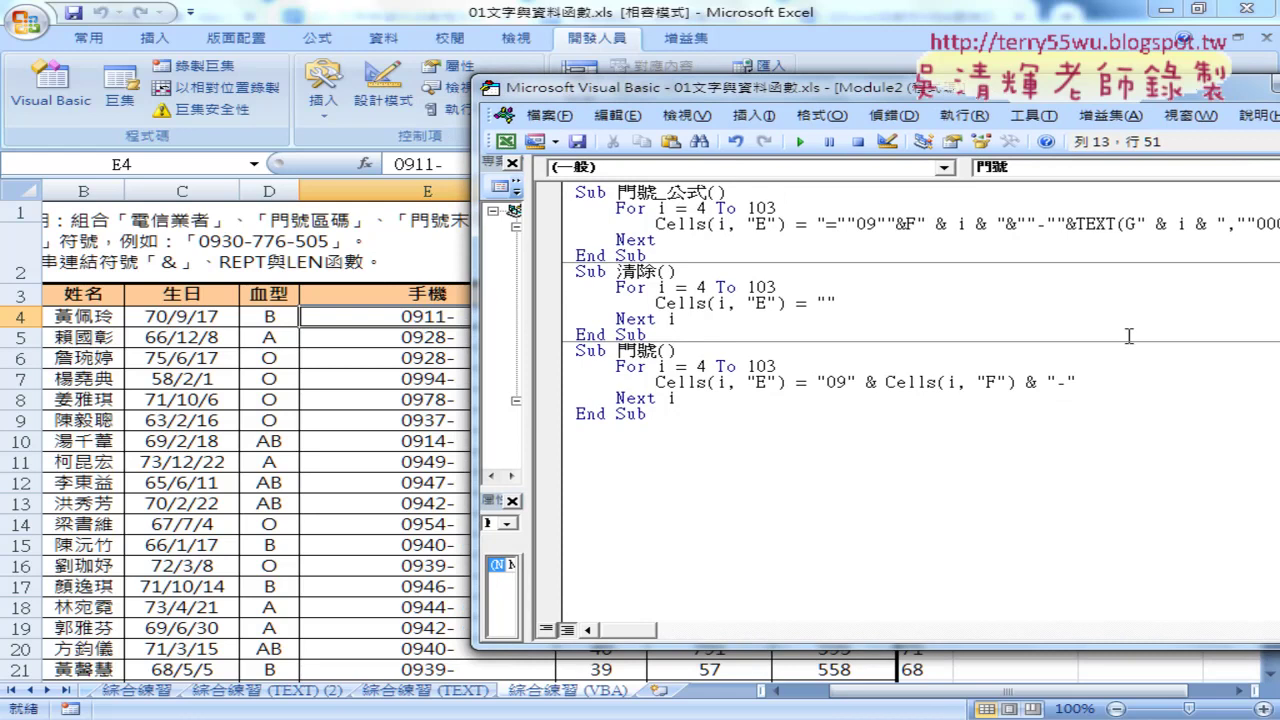
Append & Cells(i, "G") by copying the column F reference and changing F to G.
text( &)
mouse_move(888, 90)
mouse_down()
mouse_move(1163, 97)
mouse_move(783, 85)
mouse_up()
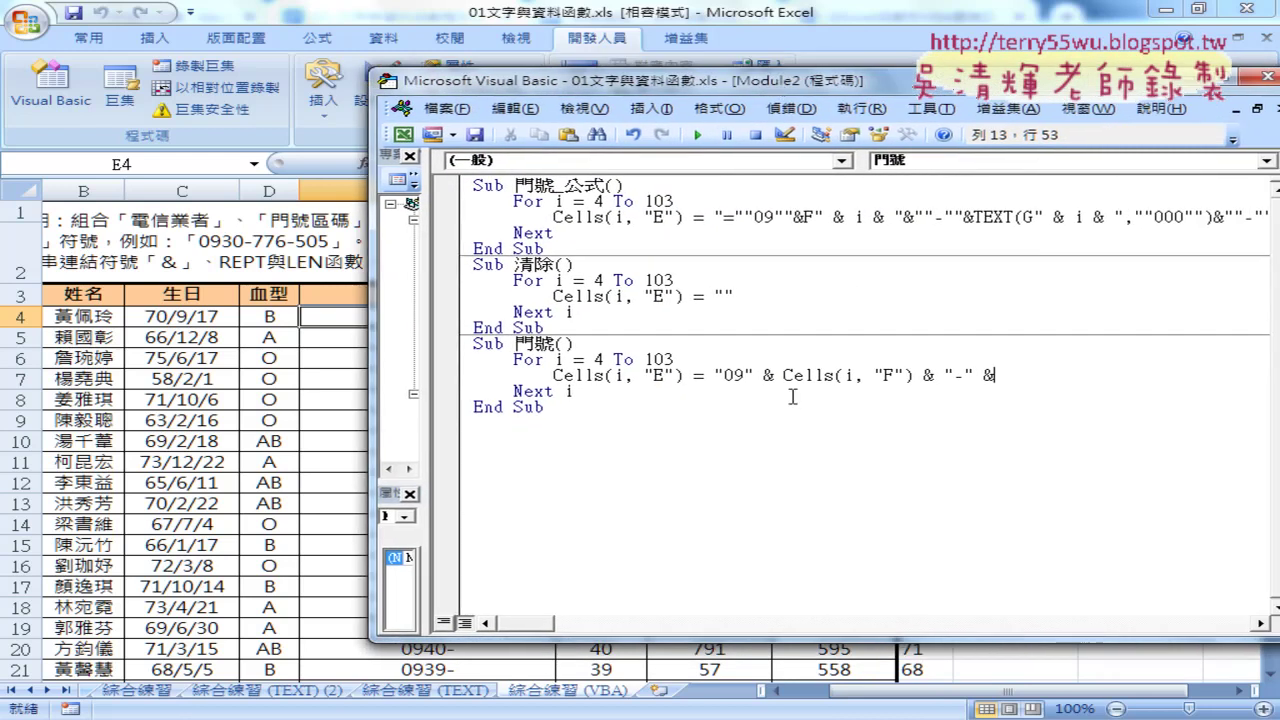
click(784, 375)
drag(784, 375, 912, 375)
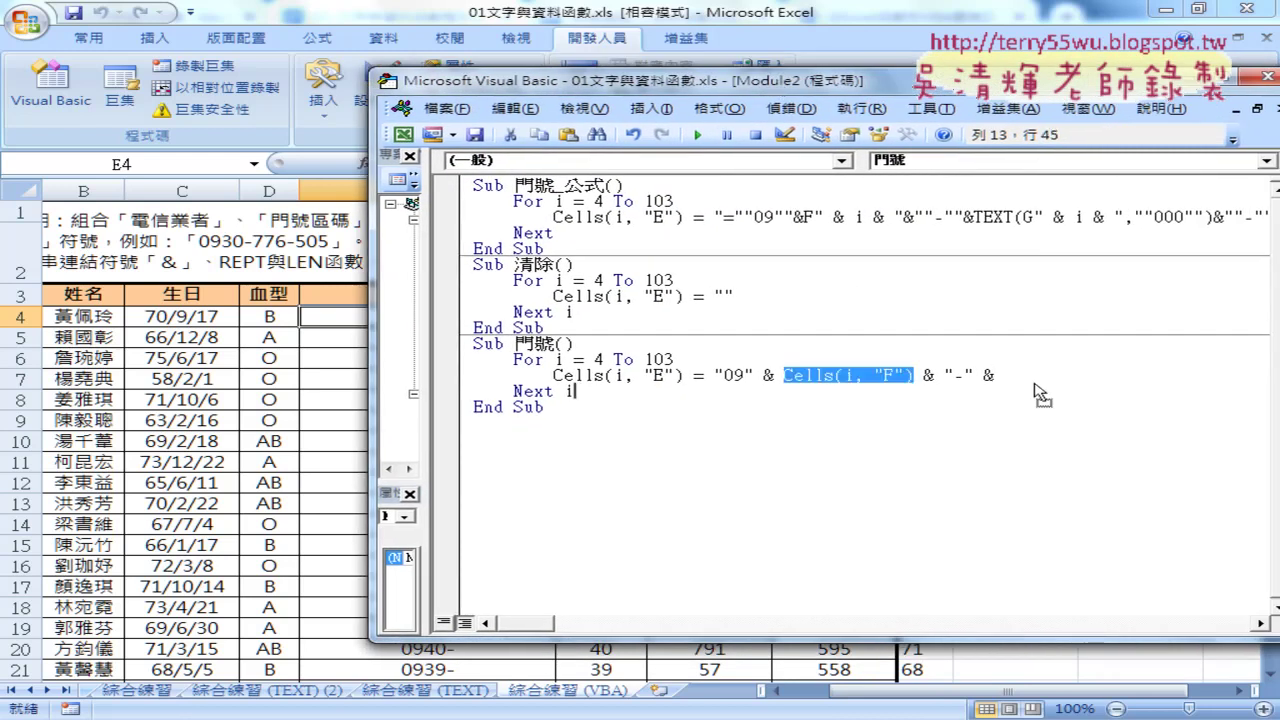
text(Cells(i, "F"))
key(Left)
key(Left)
key(Left)
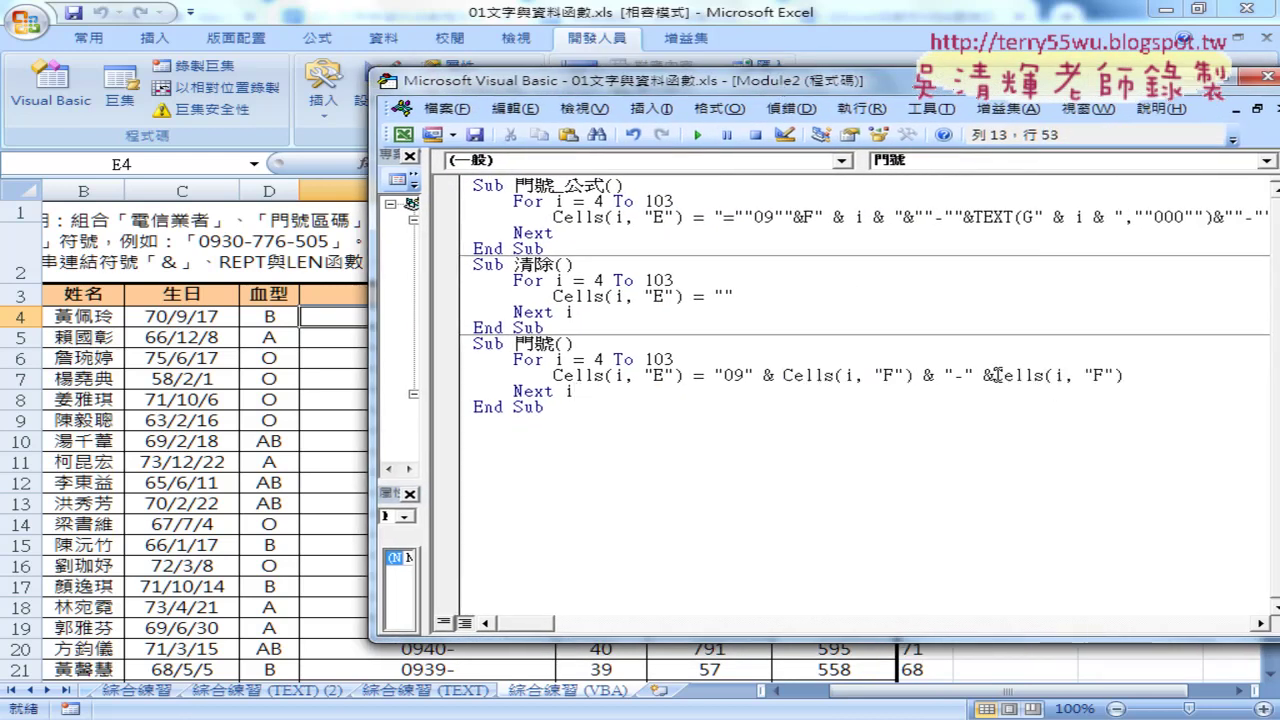
double_click(1112, 375)
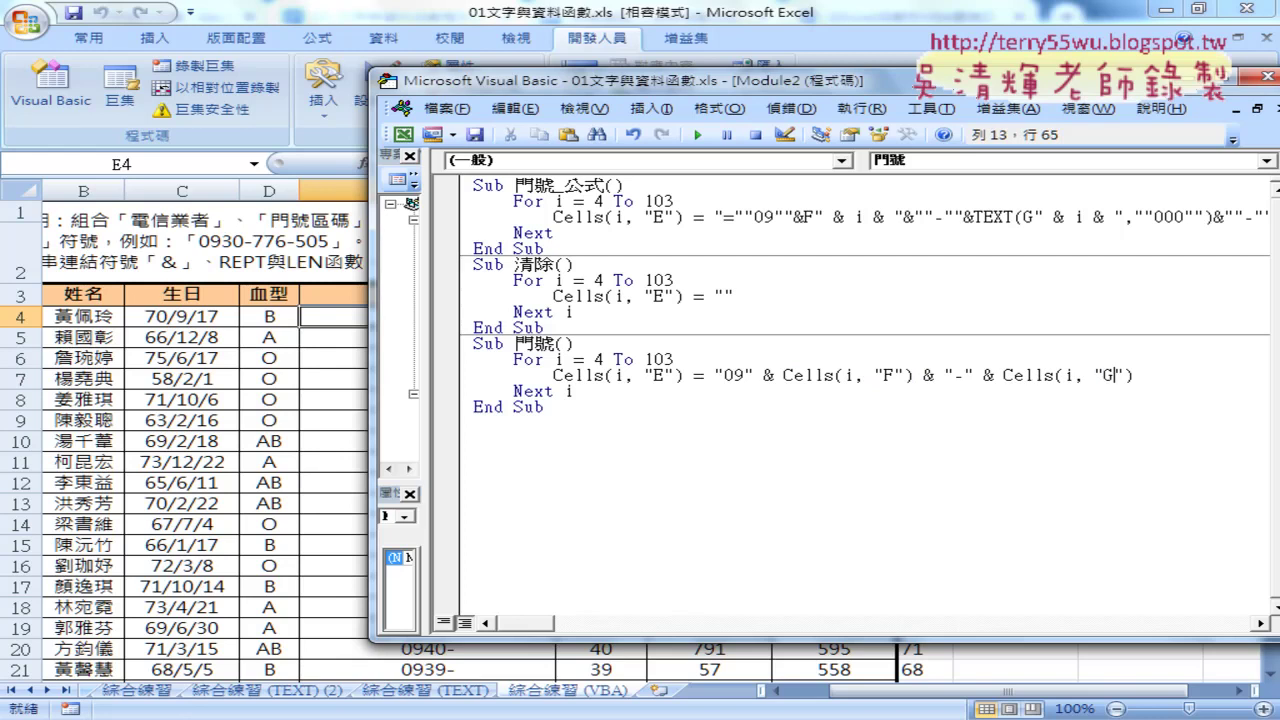
text(G)
drag(860, 80, 1045, 77)
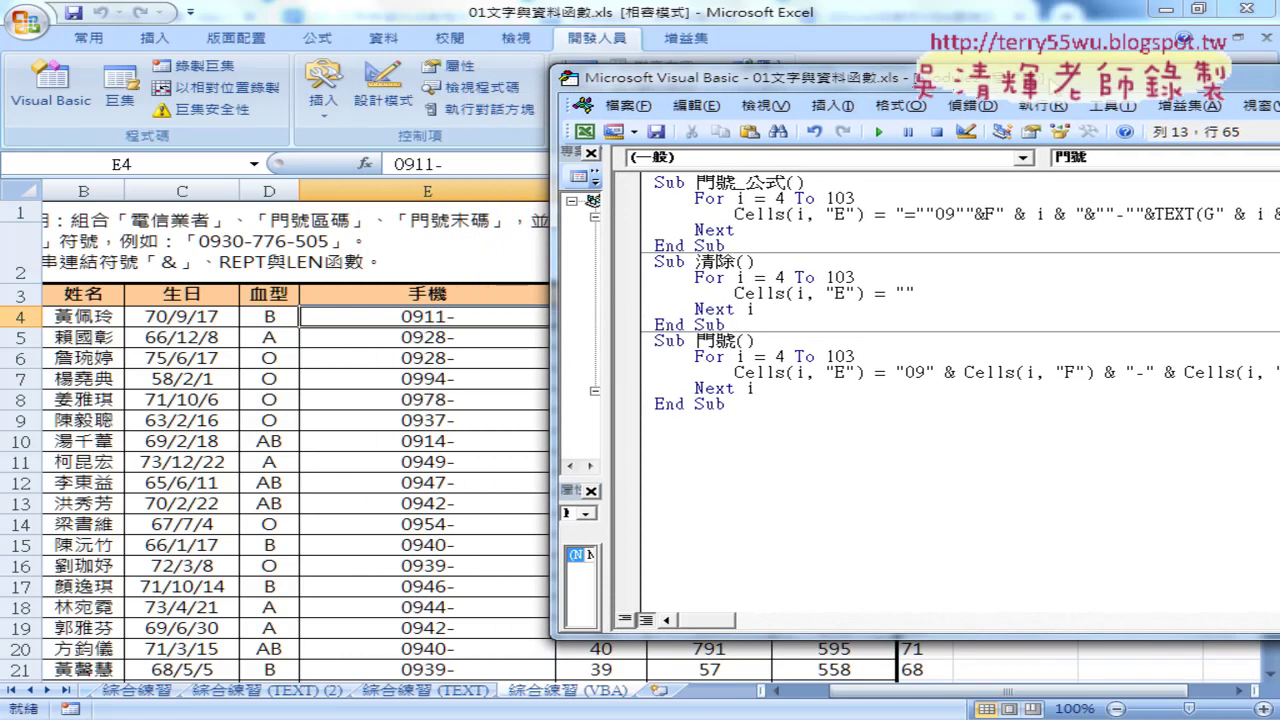
Rerun 門號 so column E shows 0911-84, 0928-28 and 0994-142.
click(965, 372)
click(880, 133)
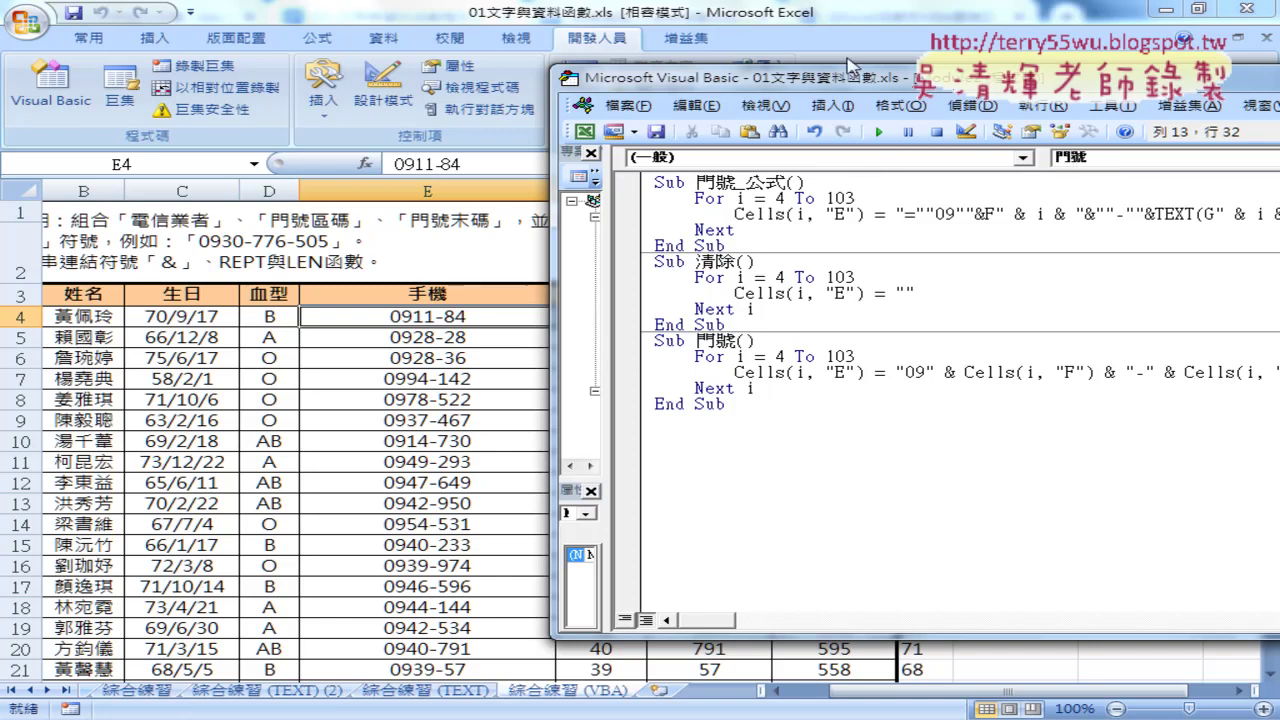
drag(845, 77, 473, 78)
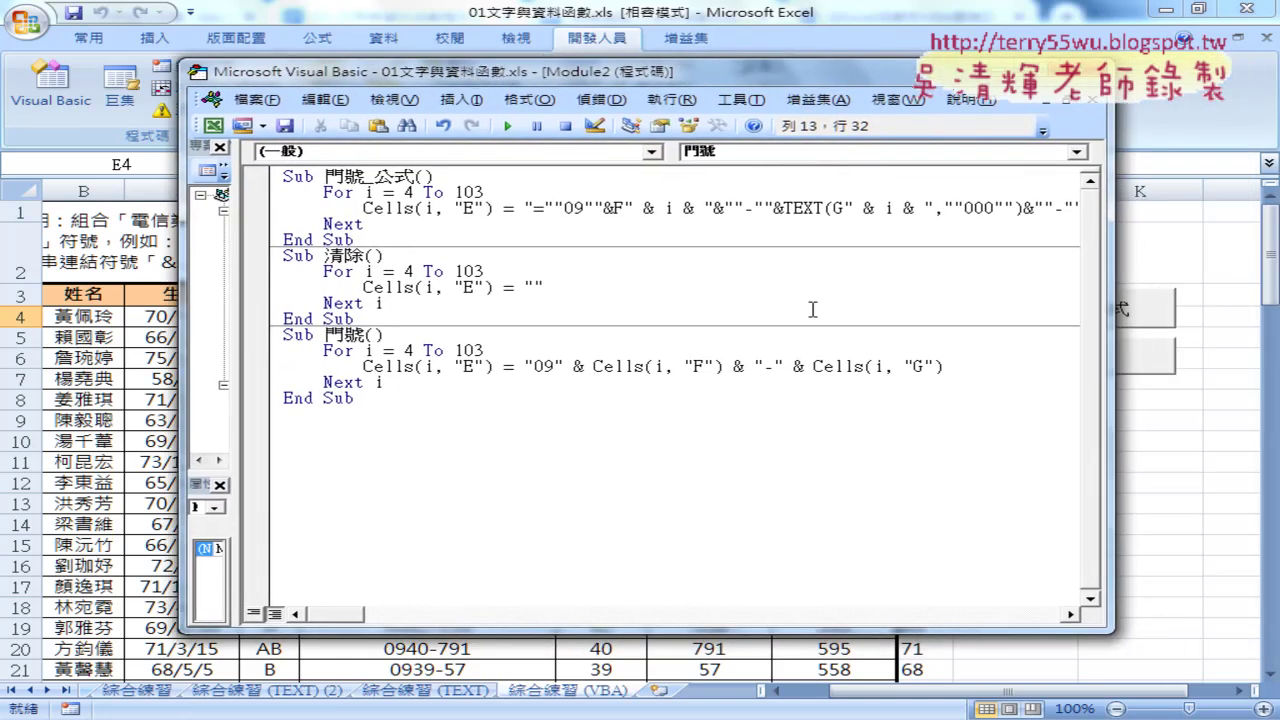
Change Cells(i, "G") to format(Cells(i, "G"),"000") on the 門號 line.
click(810, 366)
click(820, 366)
text(ㄈ)
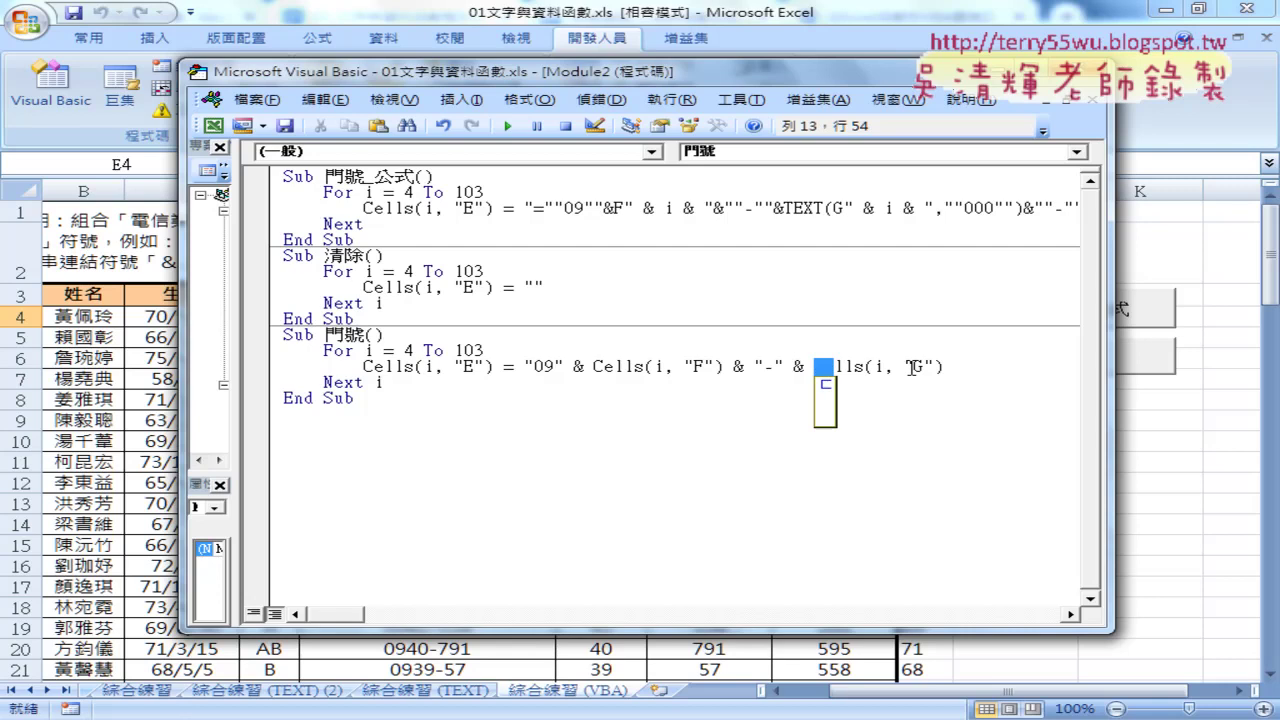
key(Escape)
text(for)
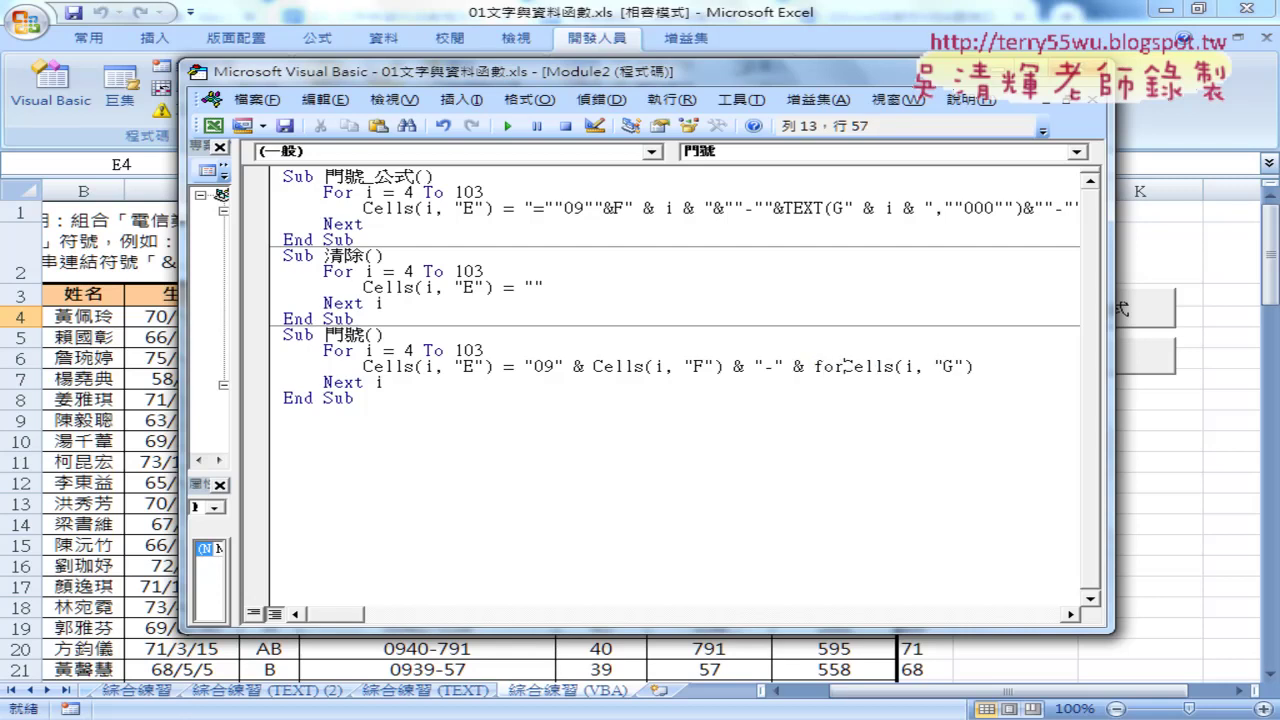
text(mat)
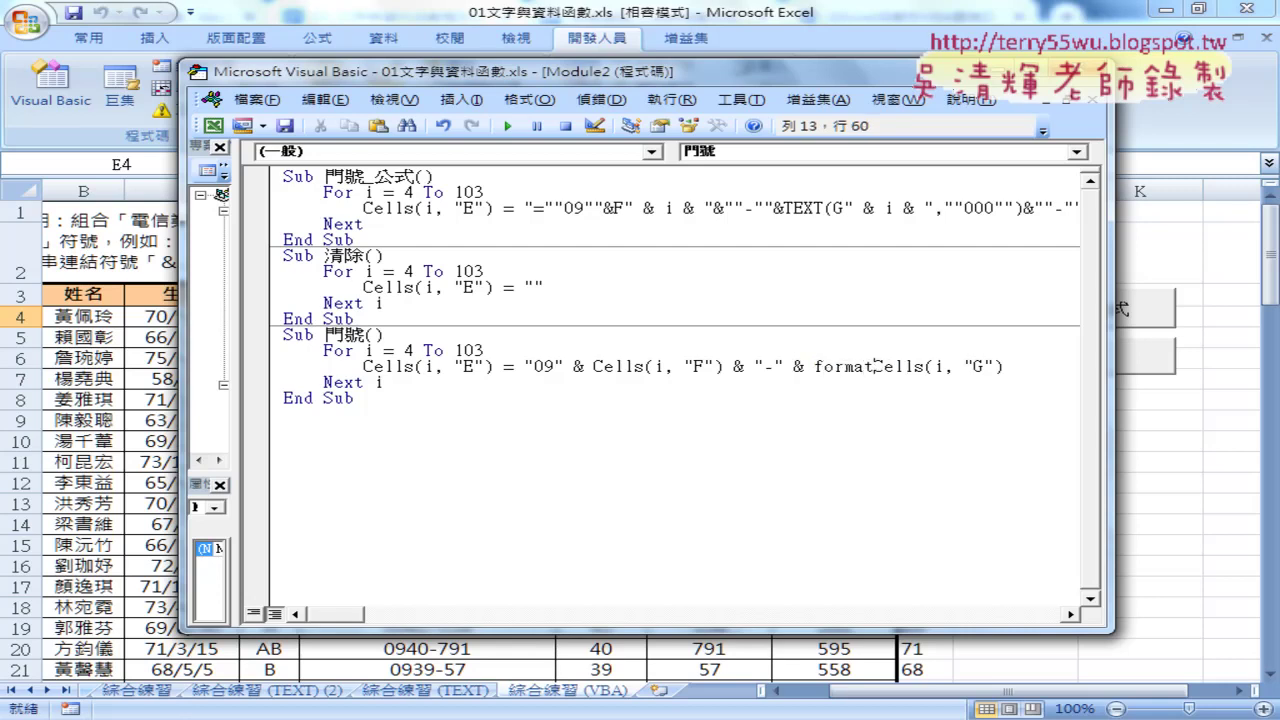
text(()
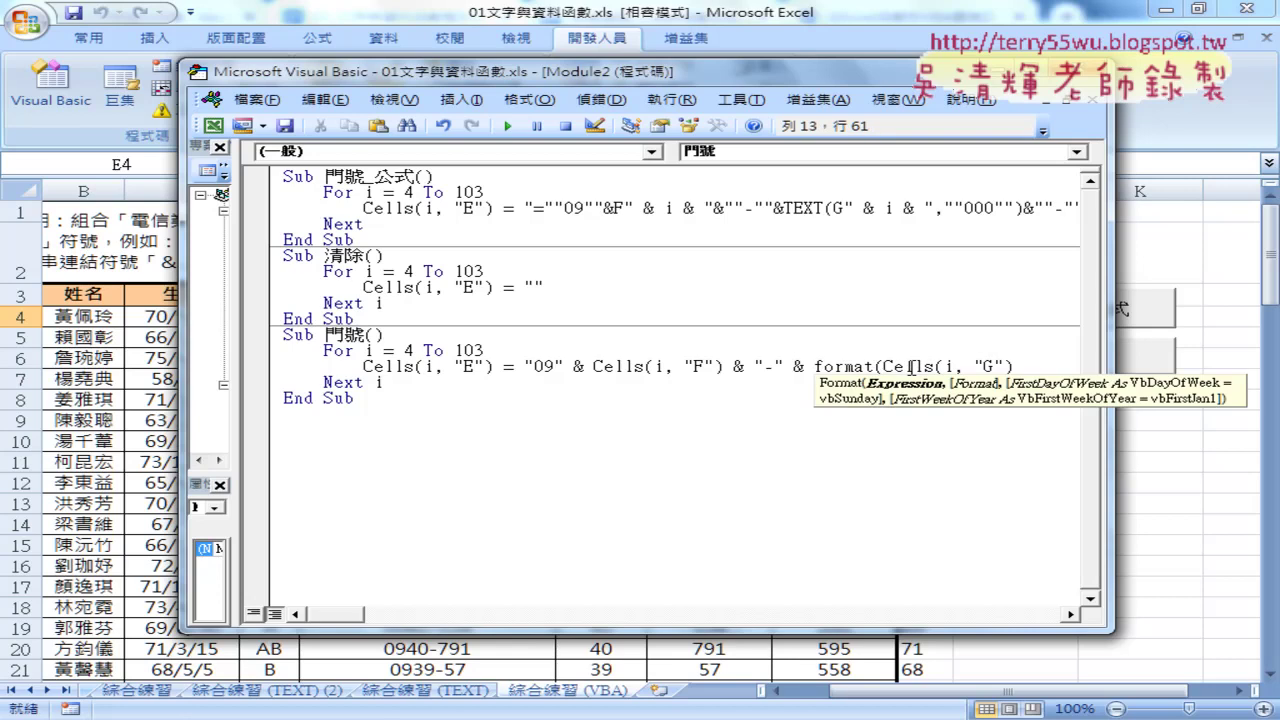
drag(883, 367, 1024, 367)
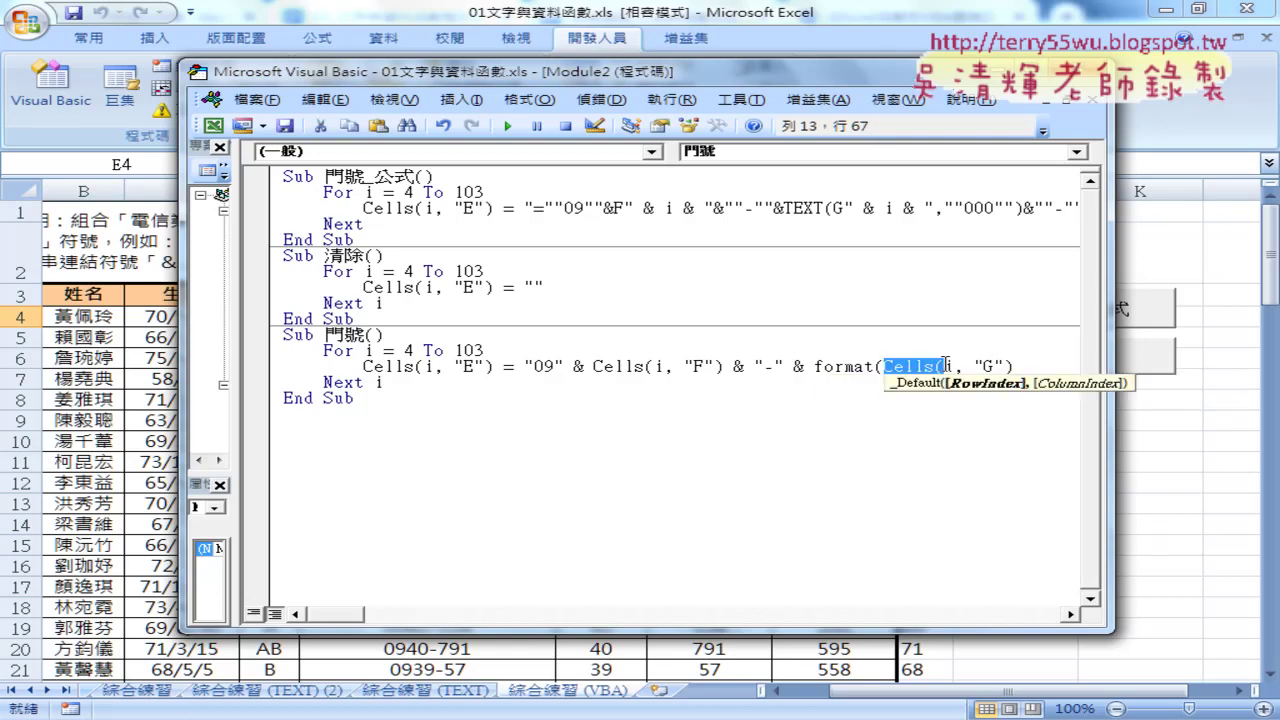
click(1024, 367)
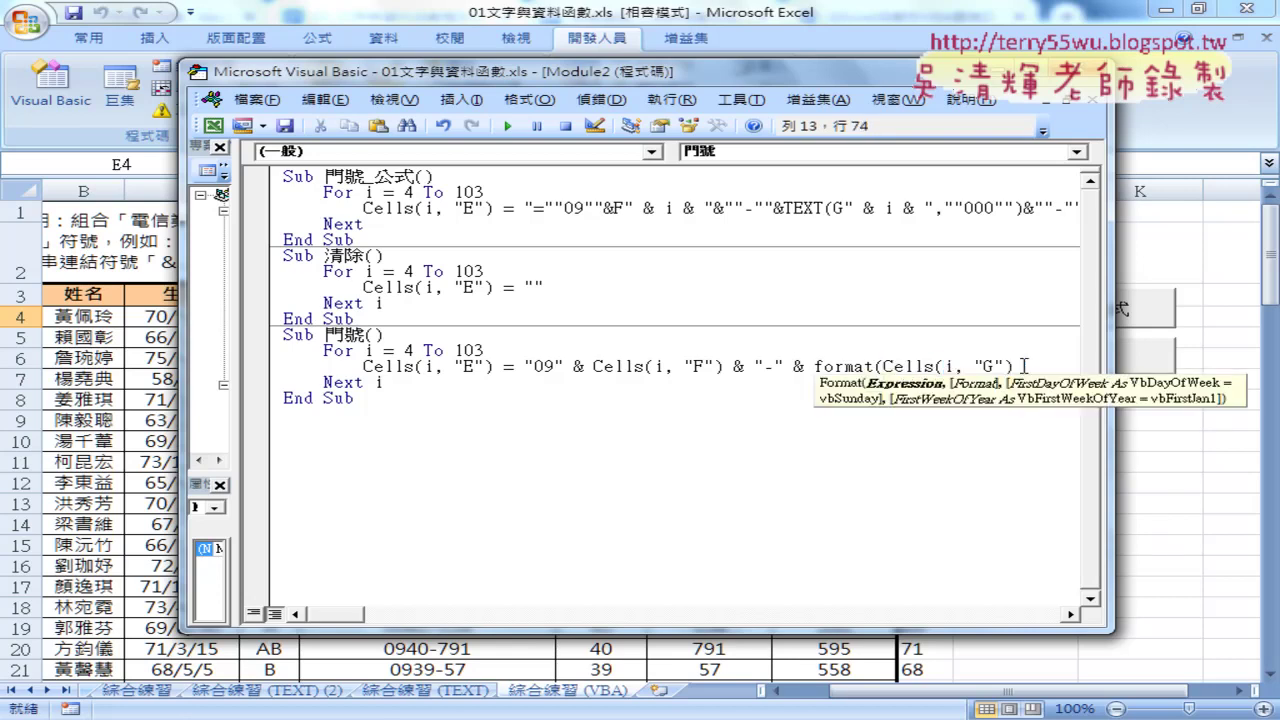
text(,)
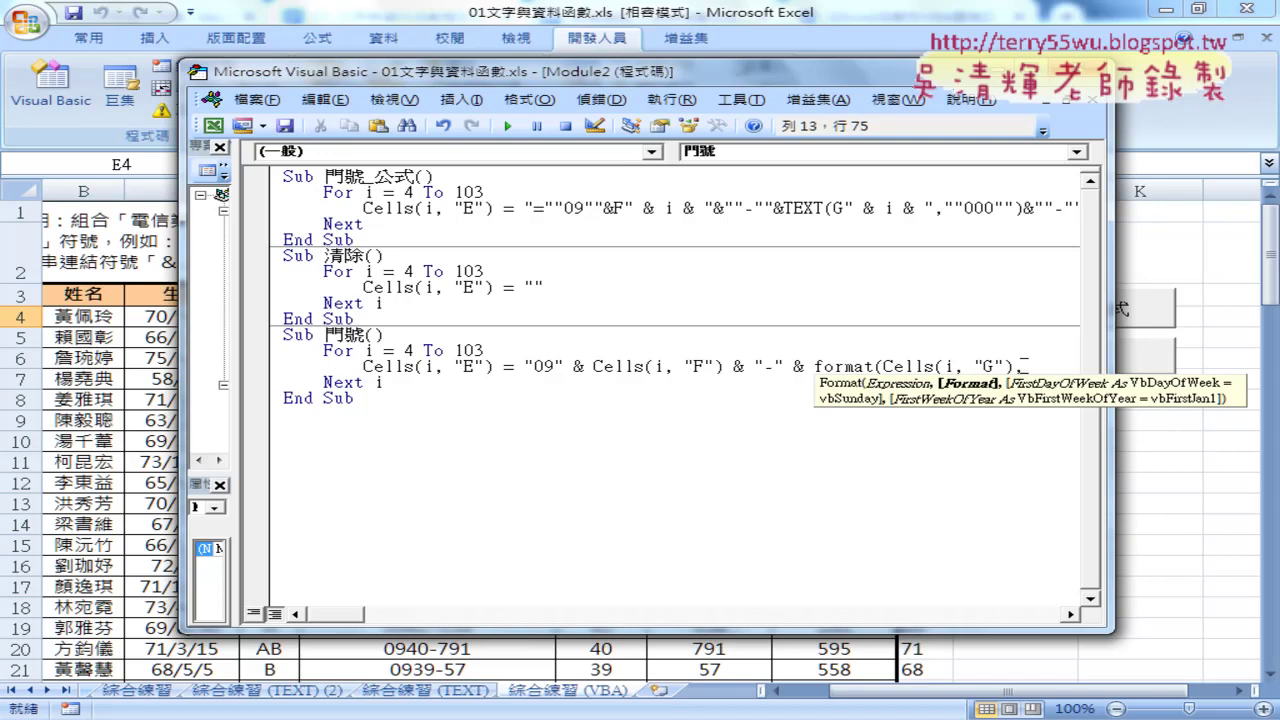
text("0)
text(00)
text(")
text())
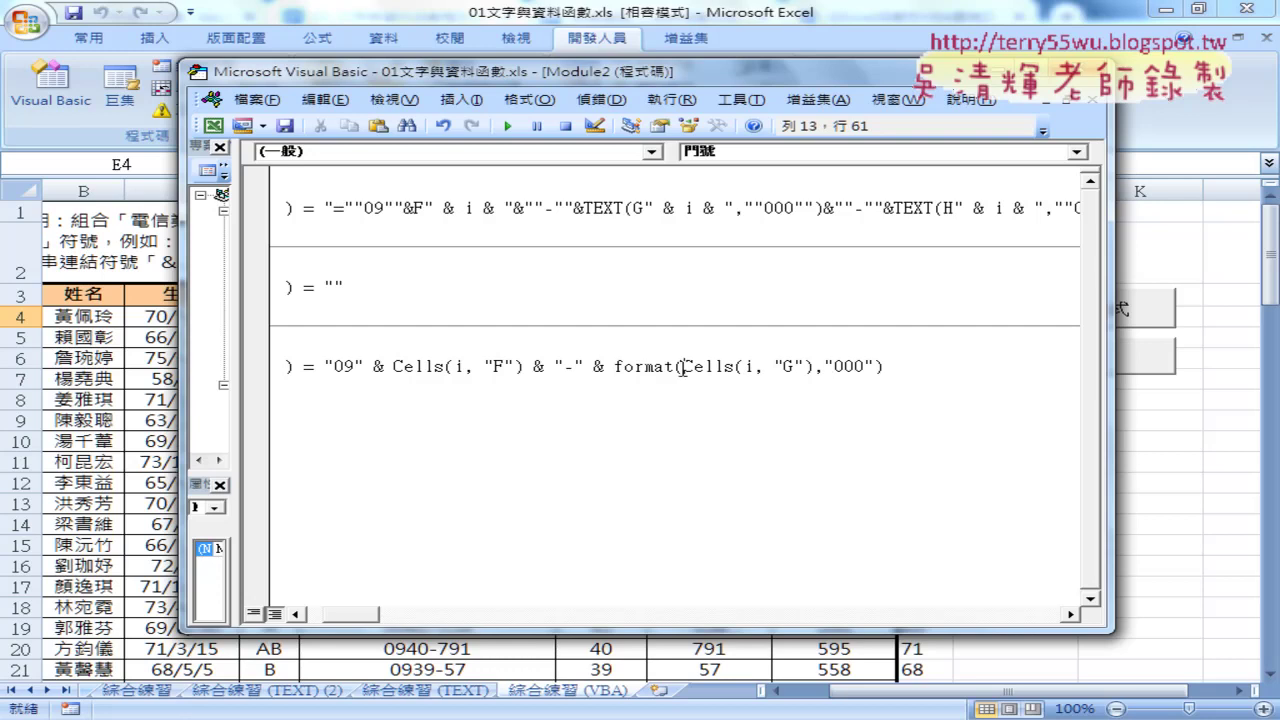
Highlight the Cells(i, "G") argument and the word format to explain the Format call.
drag(683, 366, 813, 366)
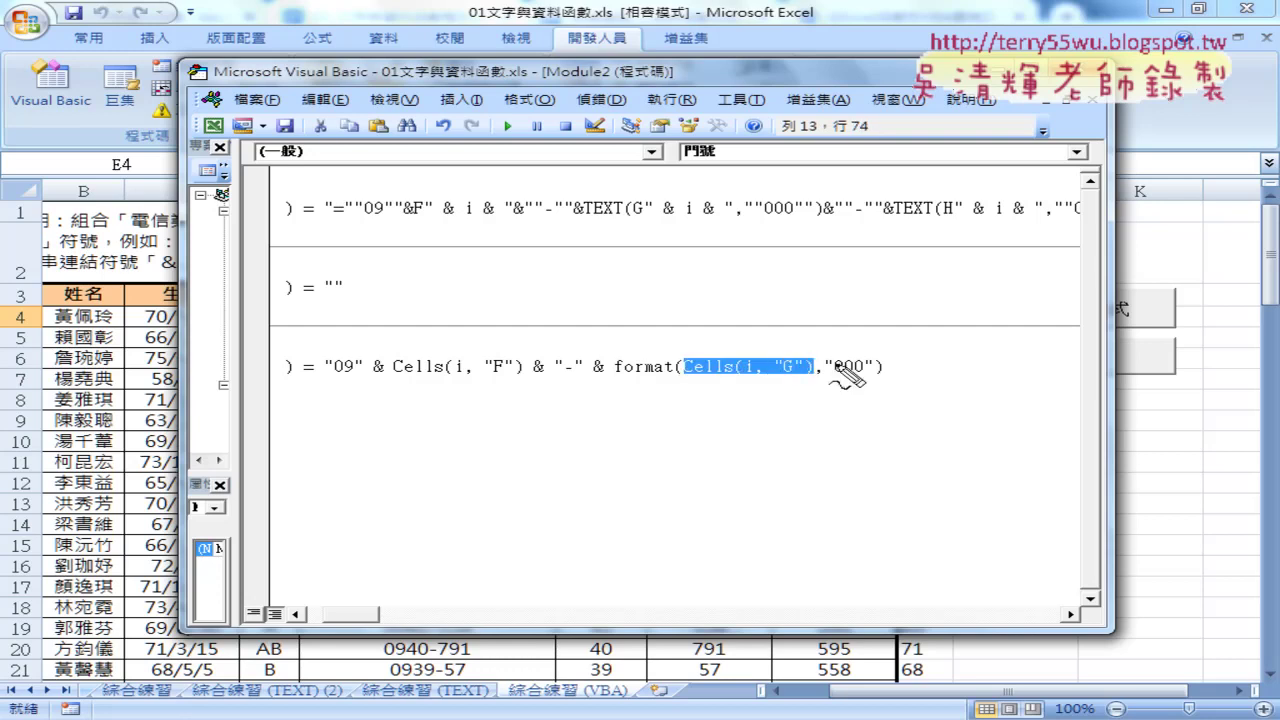
drag(616, 375, 686, 378)
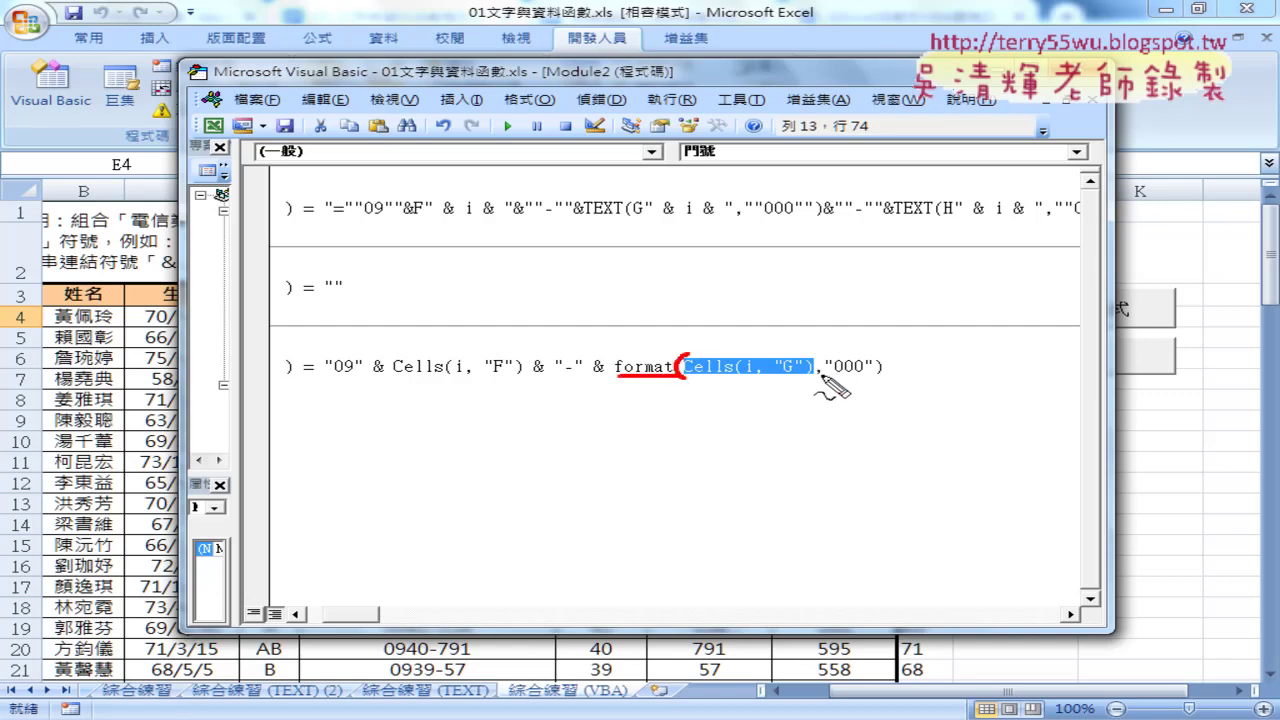
mouse_move(819, 367)
mouse_down()
mouse_move(808, 384)
mouse_move(870, 376)
mouse_up()
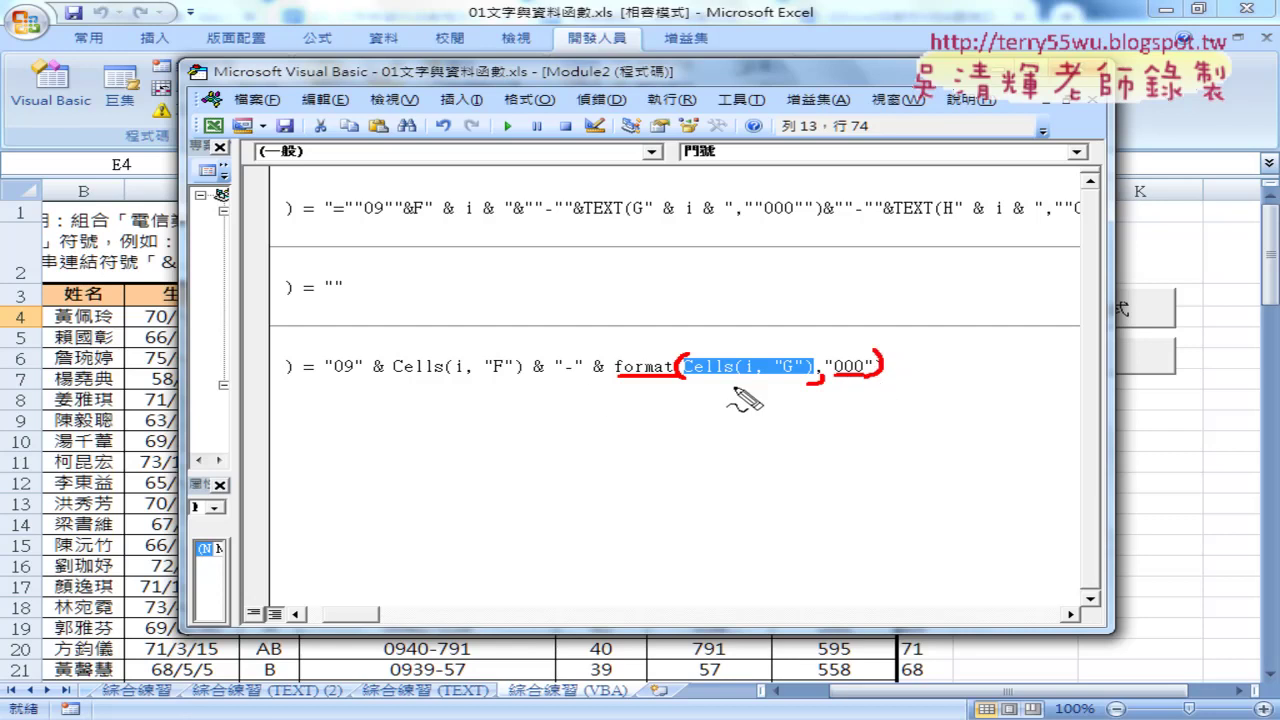
key(Escape)
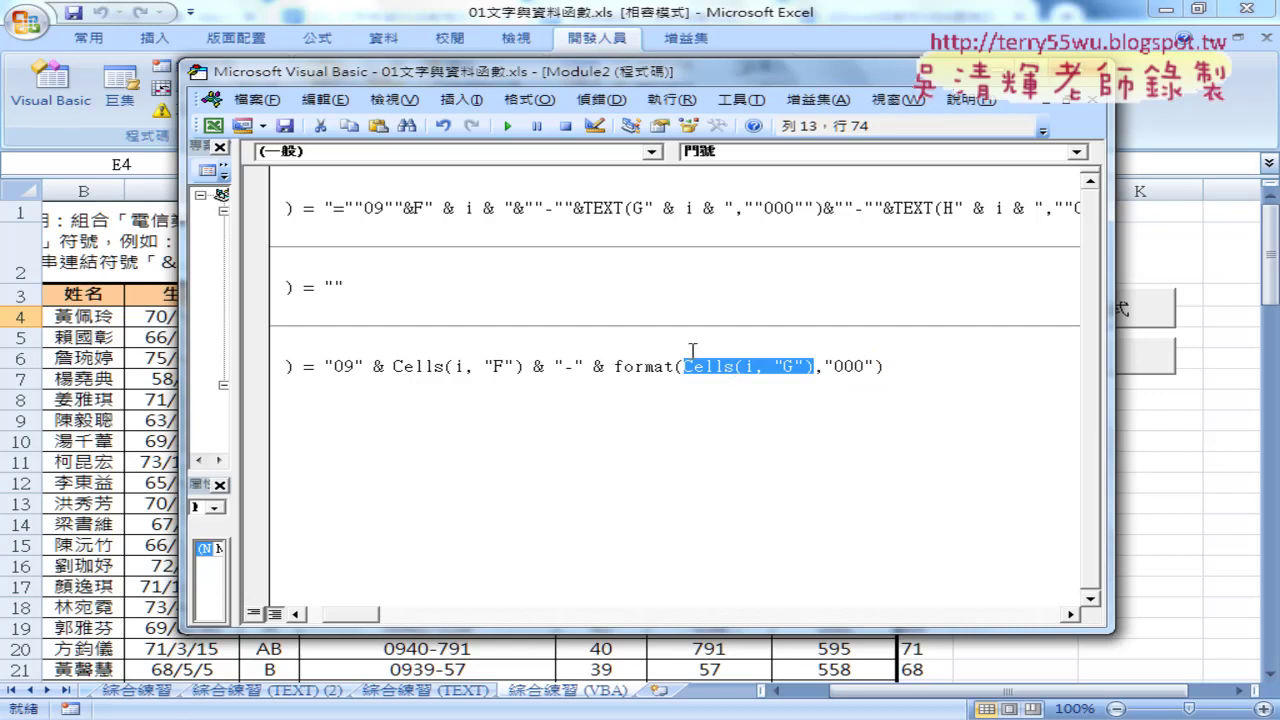
drag(617, 367, 673, 367)
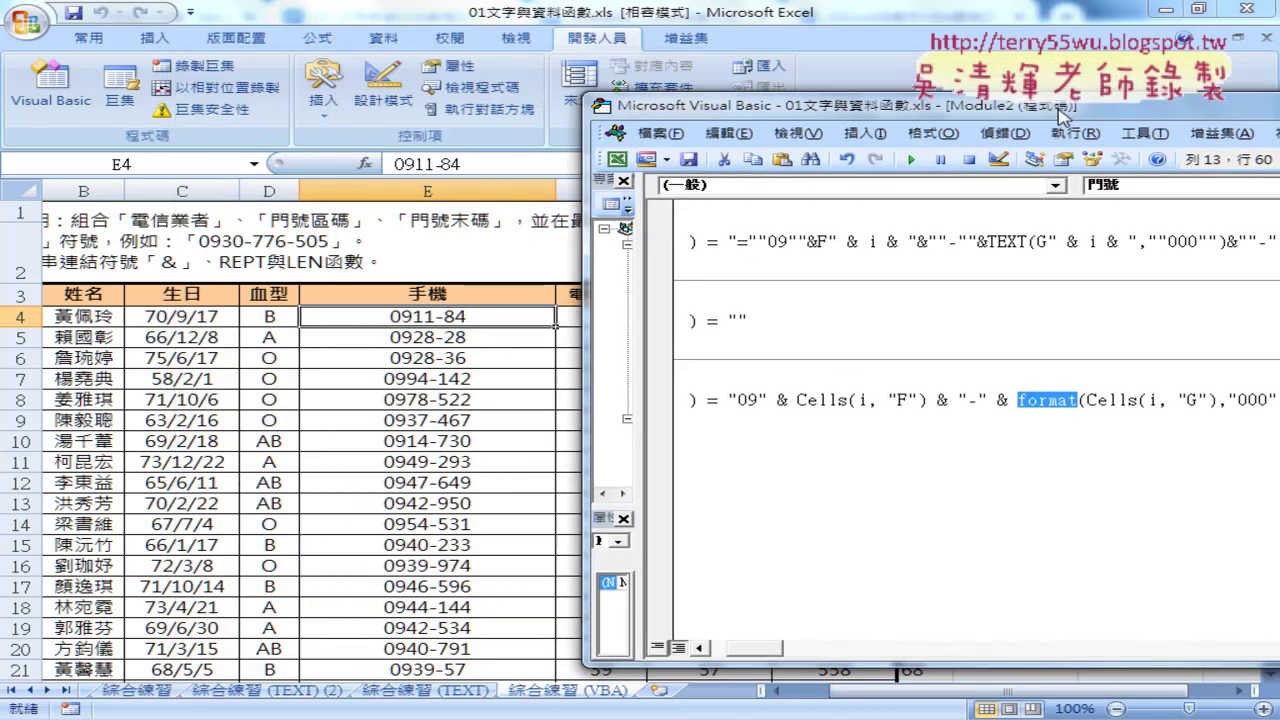
Rerun 門號 so column E shows padded values like 0911-084, 0928-028 and 0939-057.
drag(659, 82, 1037, 109)
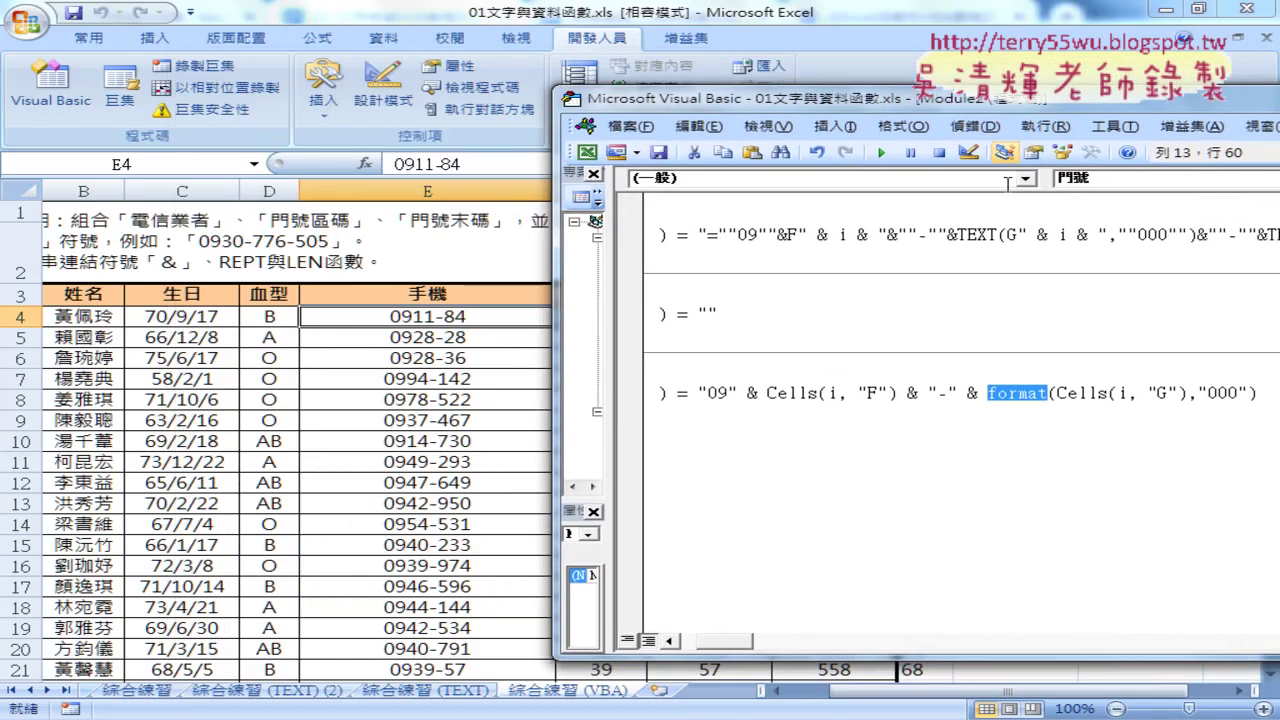
click(881, 152)
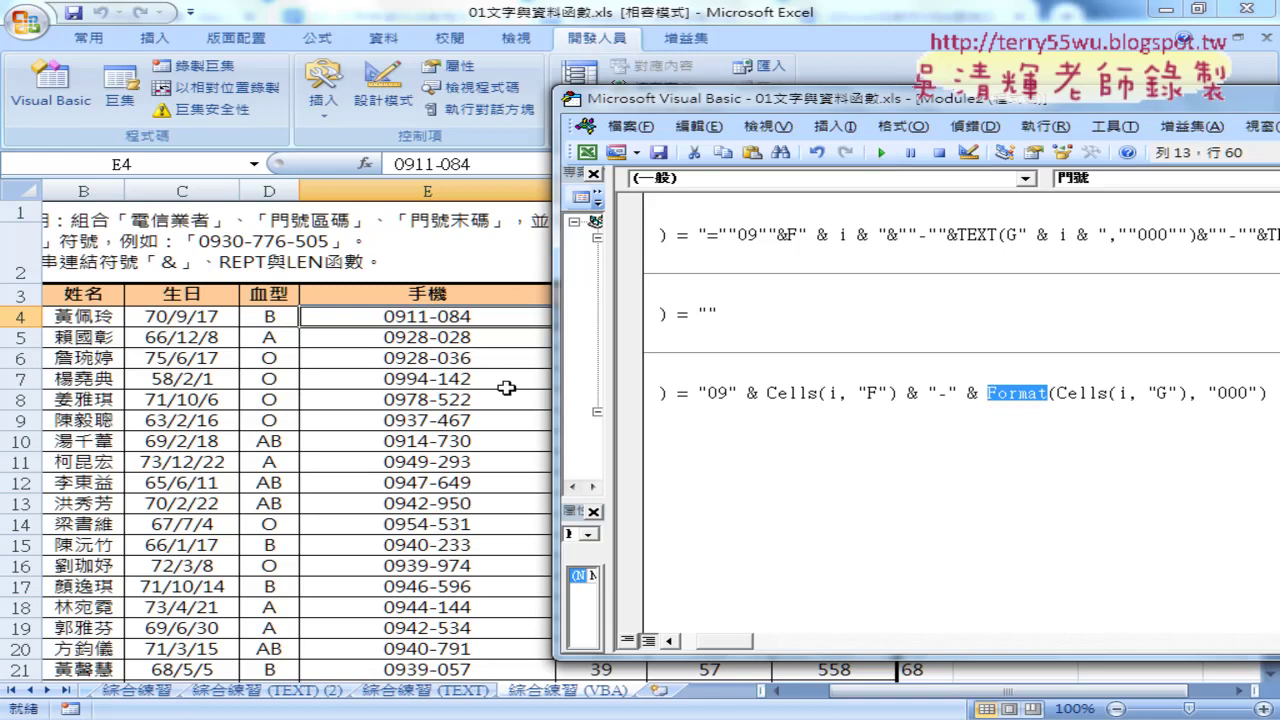
drag(710, 101, 402, 86)
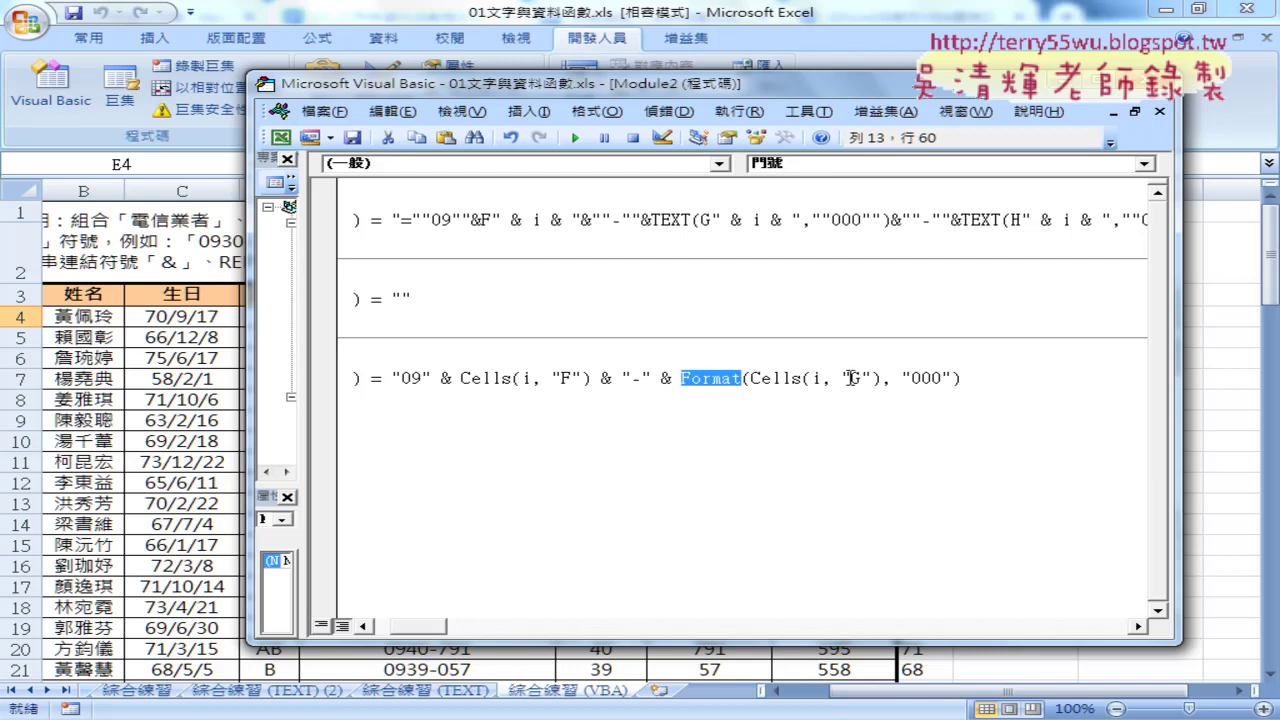
Copy & "-" & Format(Cells(i, "G"), "000") to the line end and change G to H.
click(592, 378)
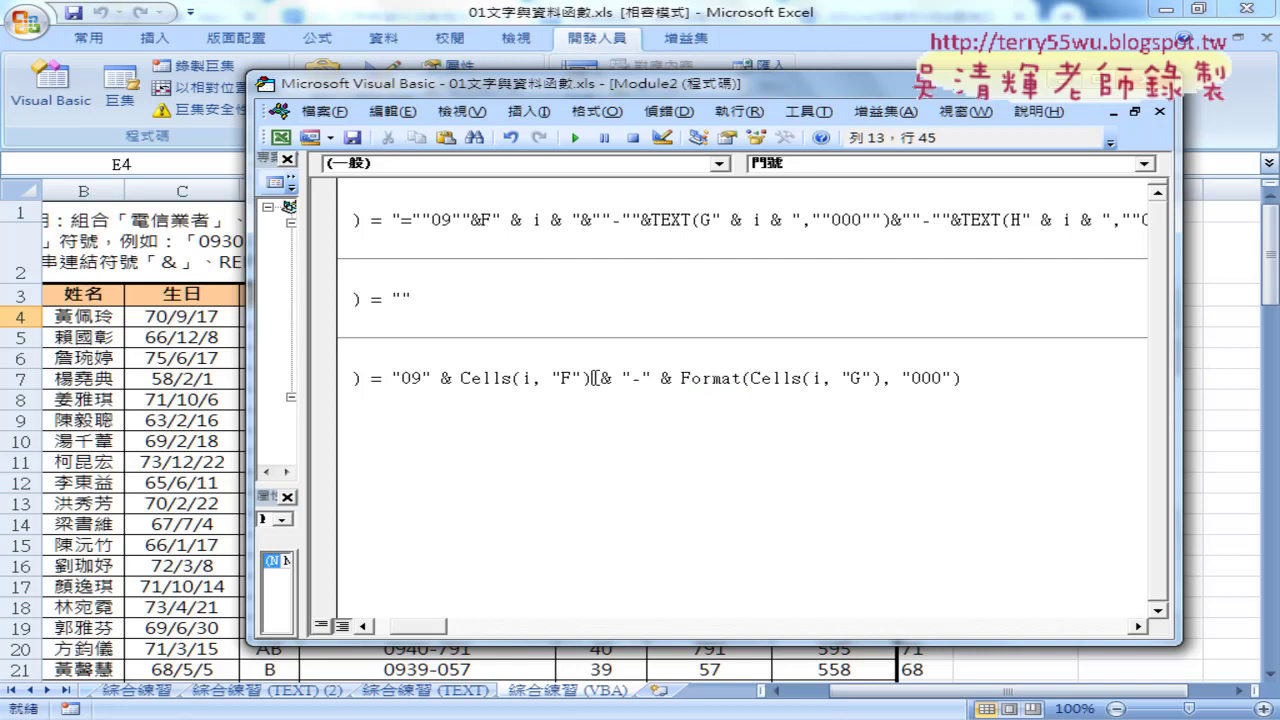
drag(590, 378, 964, 378)
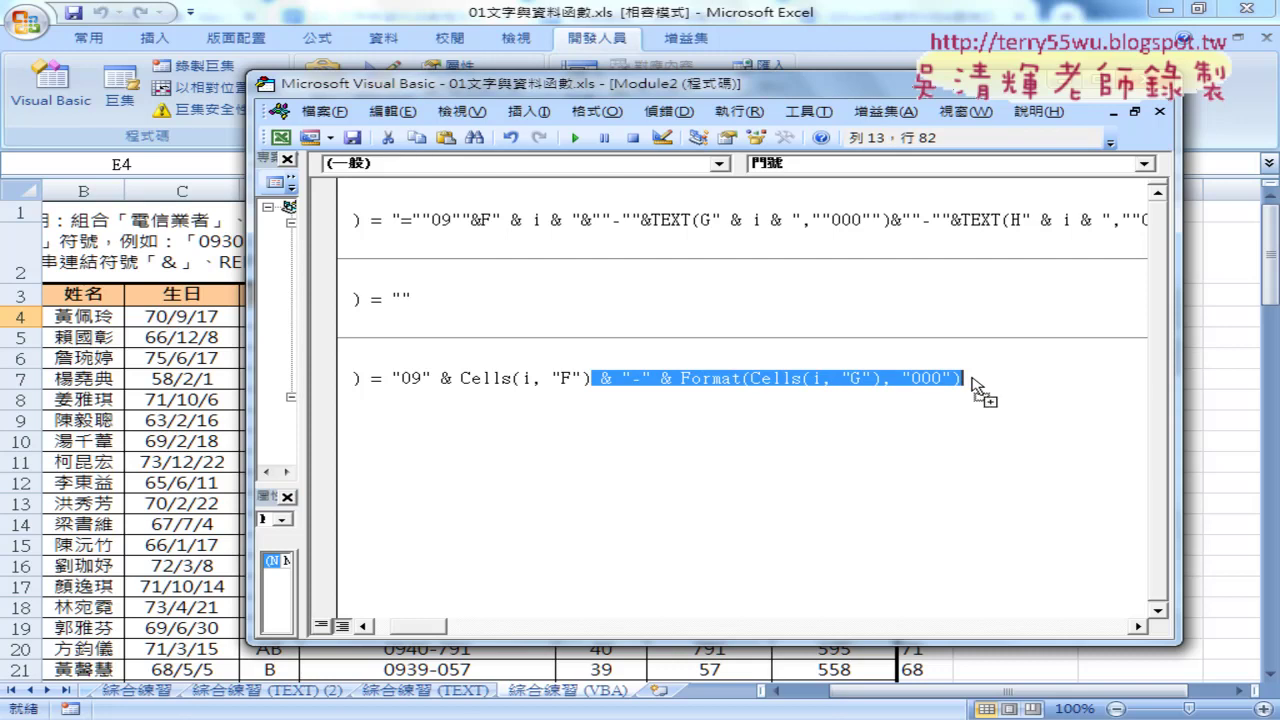
drag(971, 380, 966, 378)
double_click(855, 378)
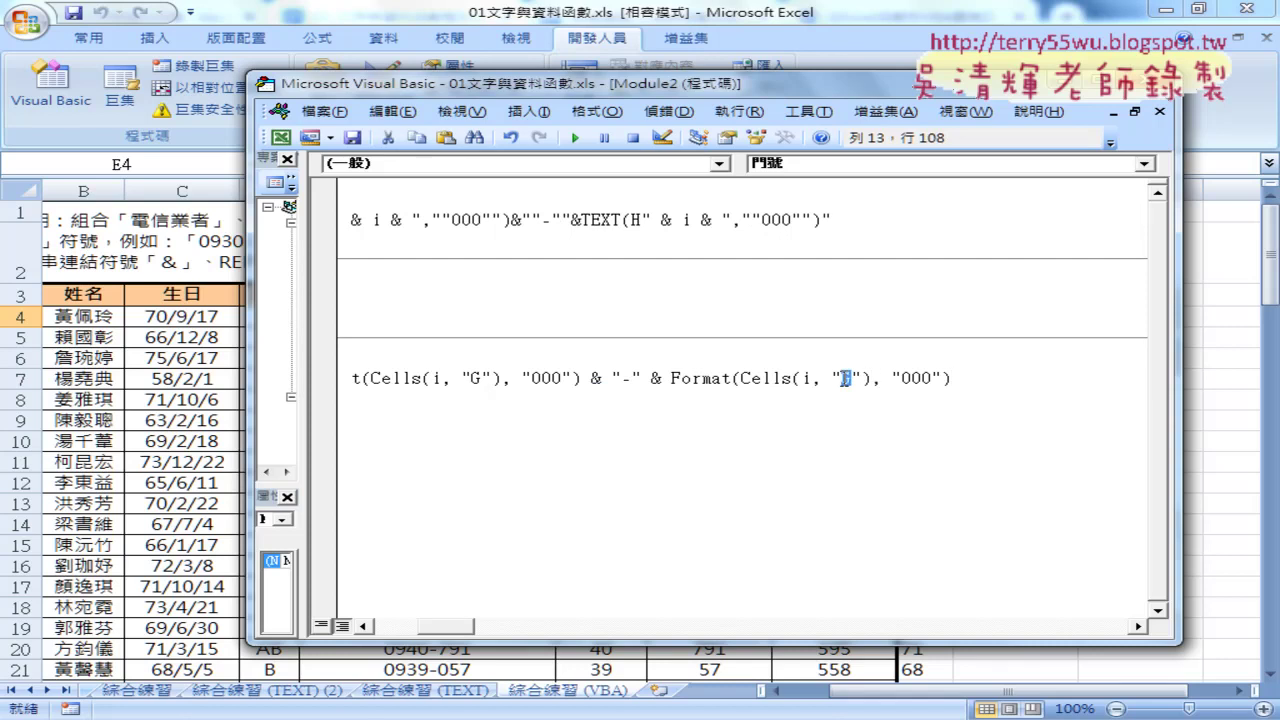
text(H)
drag(452, 627, 408, 632)
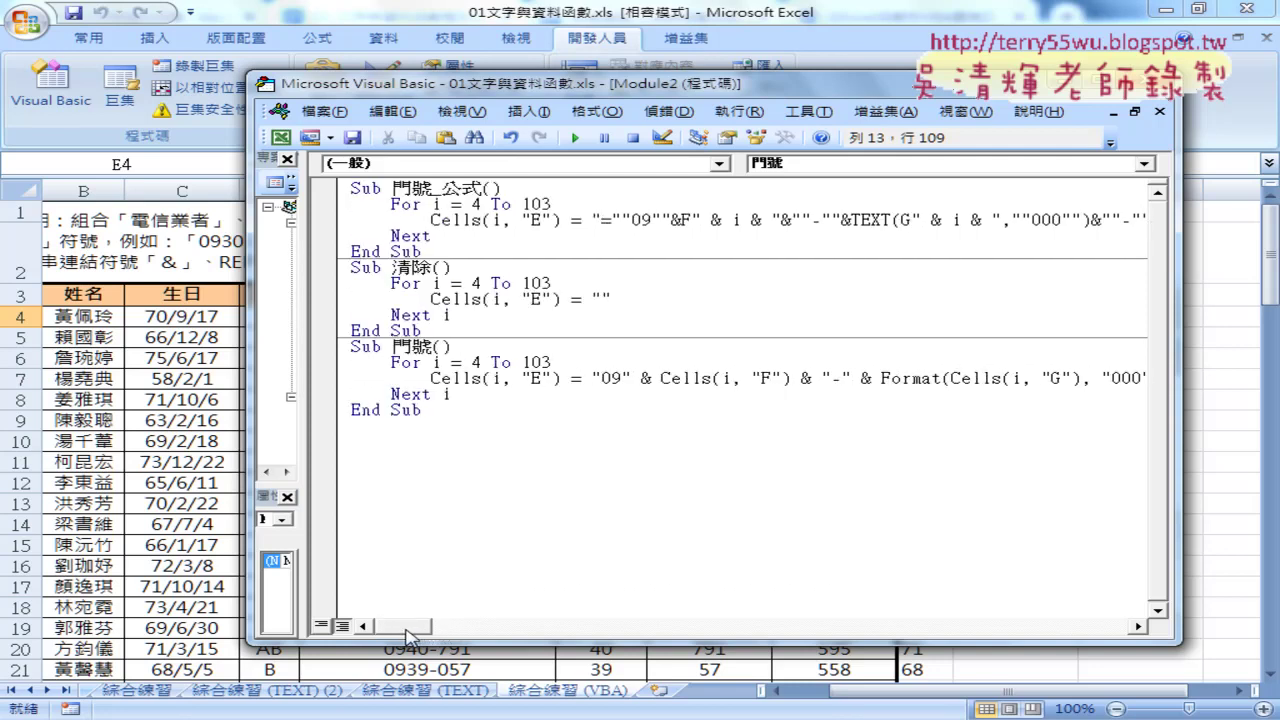
drag(726, 92, 1011, 92)
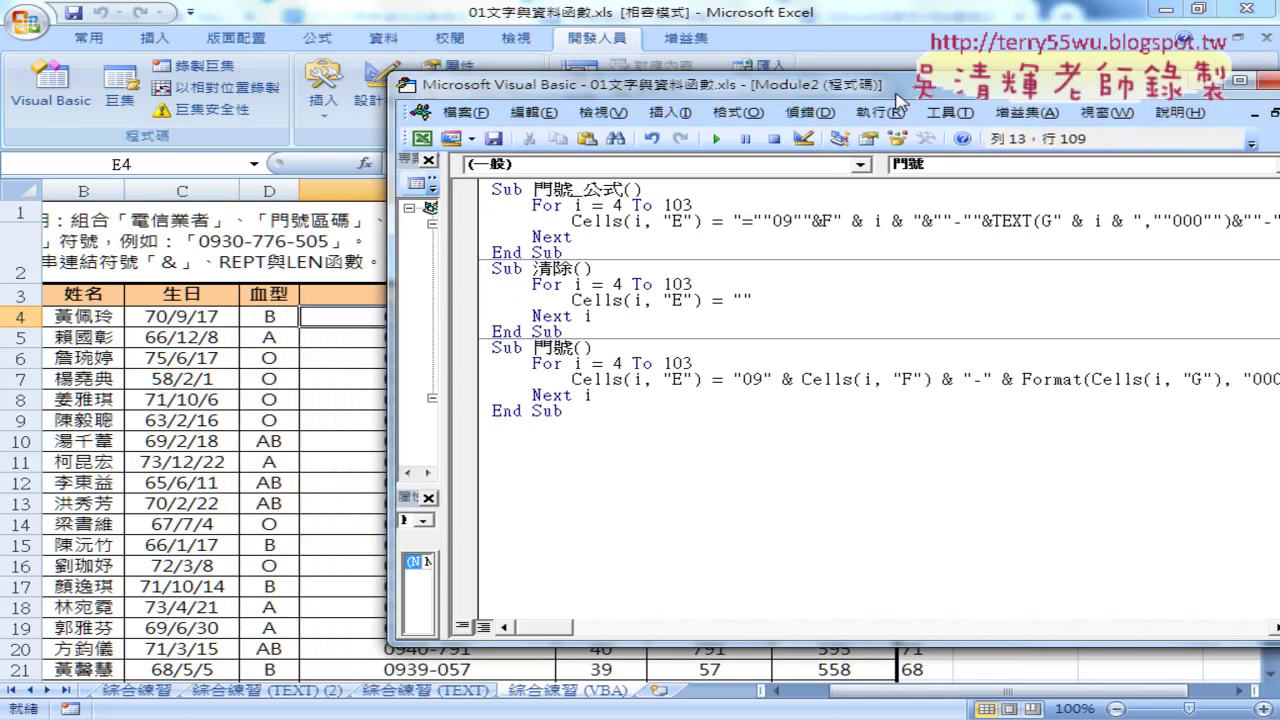
click(867, 378)
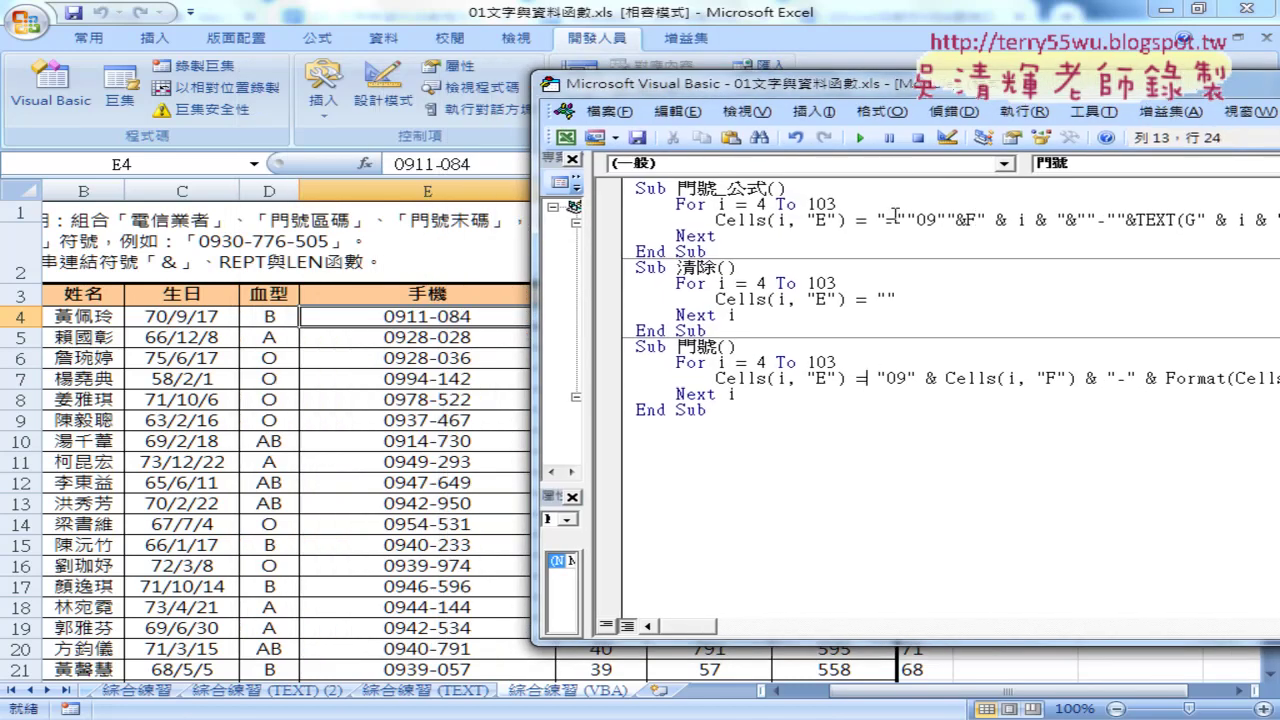
click(860, 139)
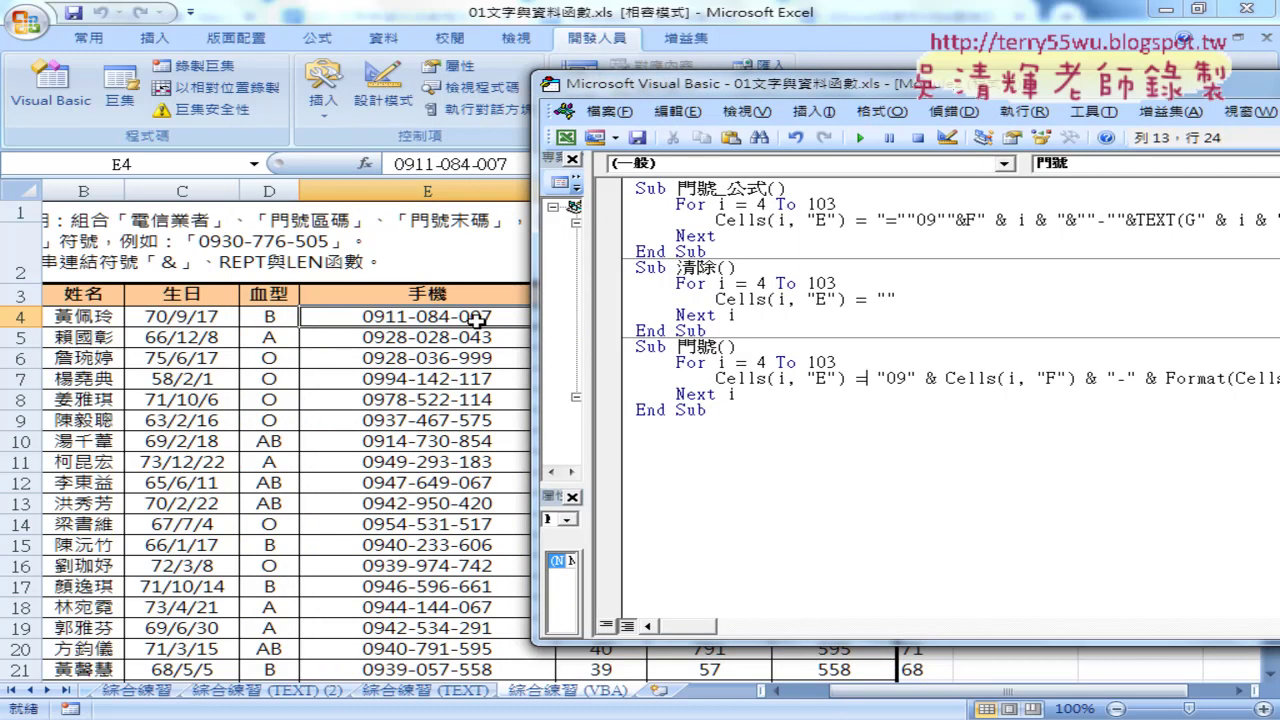
click(476, 318)
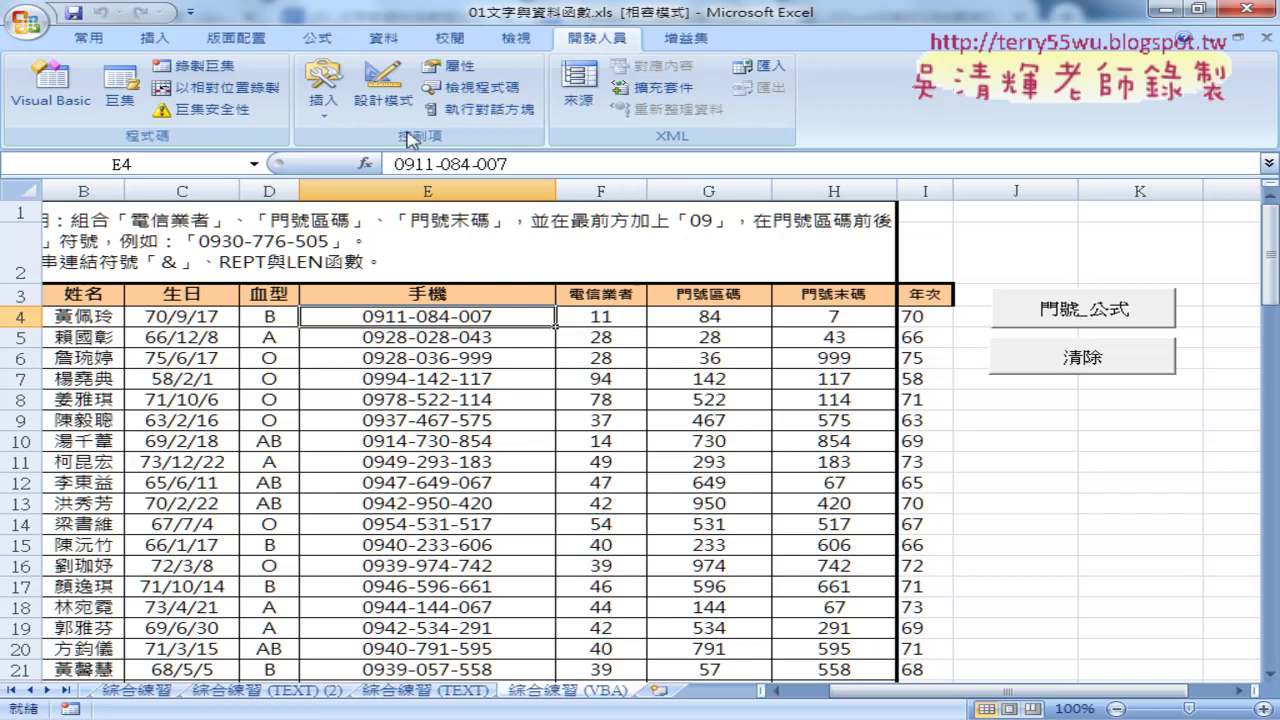
Copy the 門號_公式 button, paste it at J7, and move the copy below 清除.
click(324, 105)
click(1078, 342)
right_click(1072, 312)
click(1120, 345)
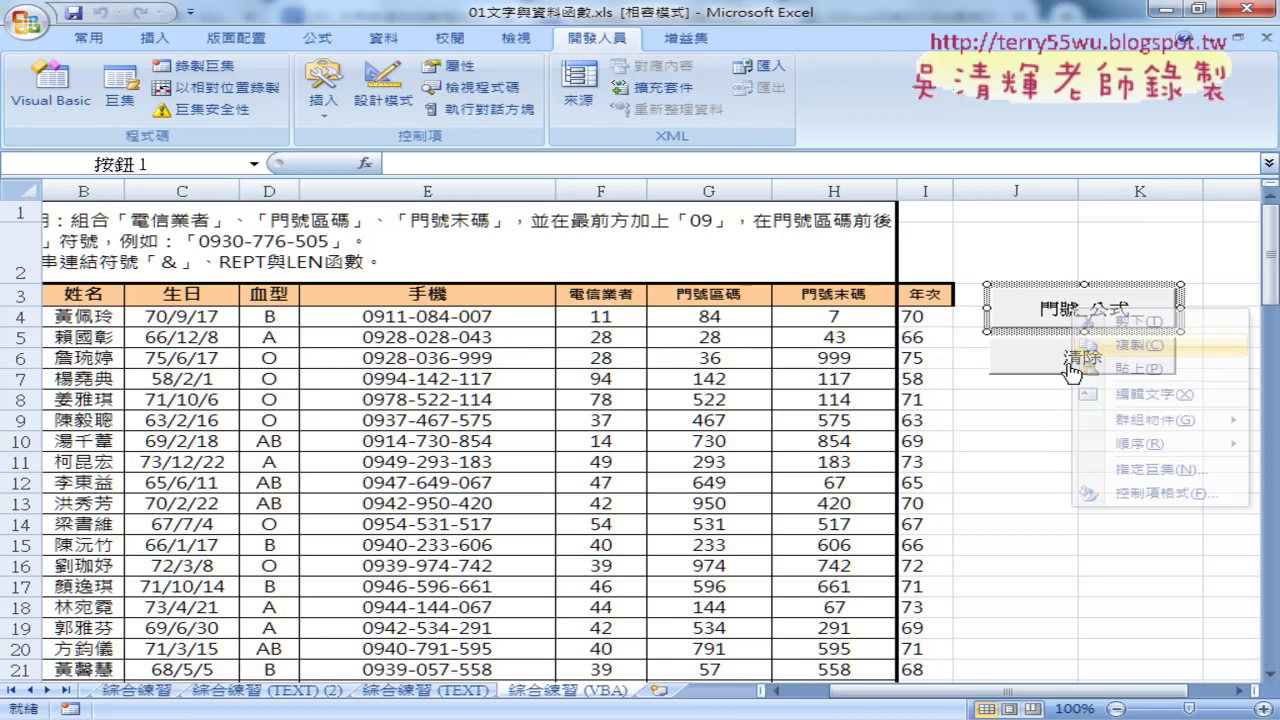
click(977, 381)
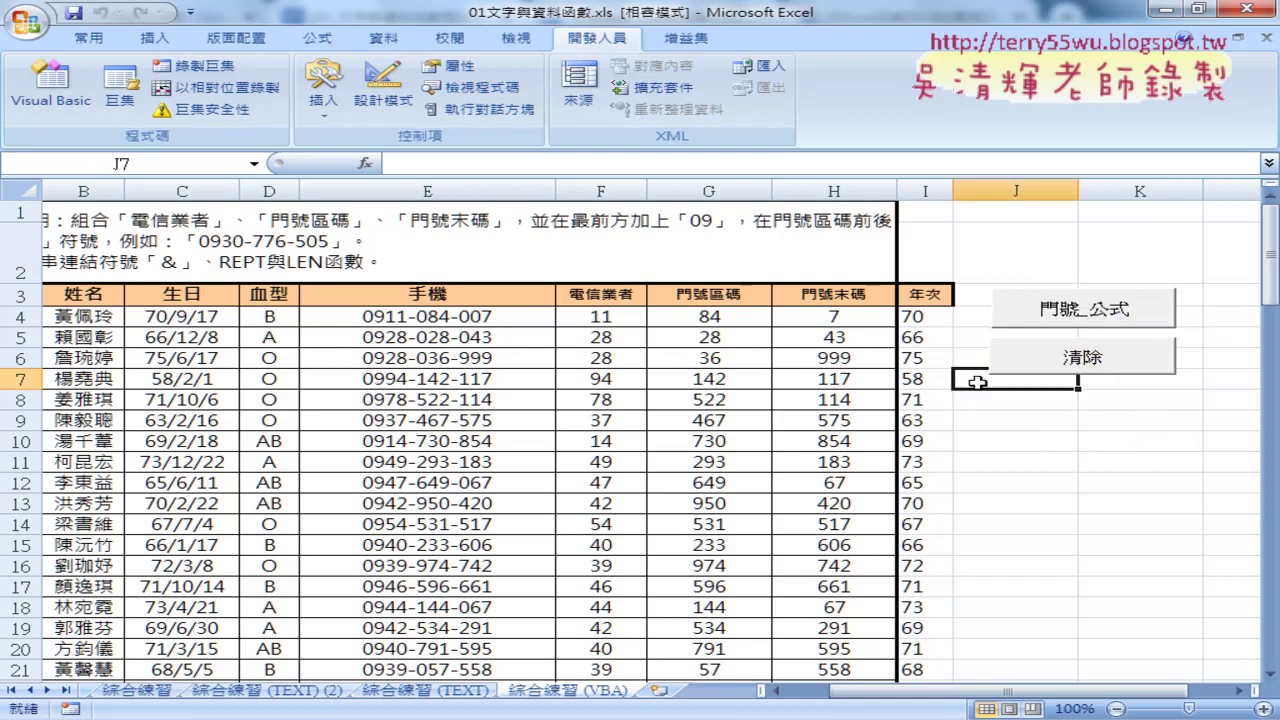
key(ctrl+v)
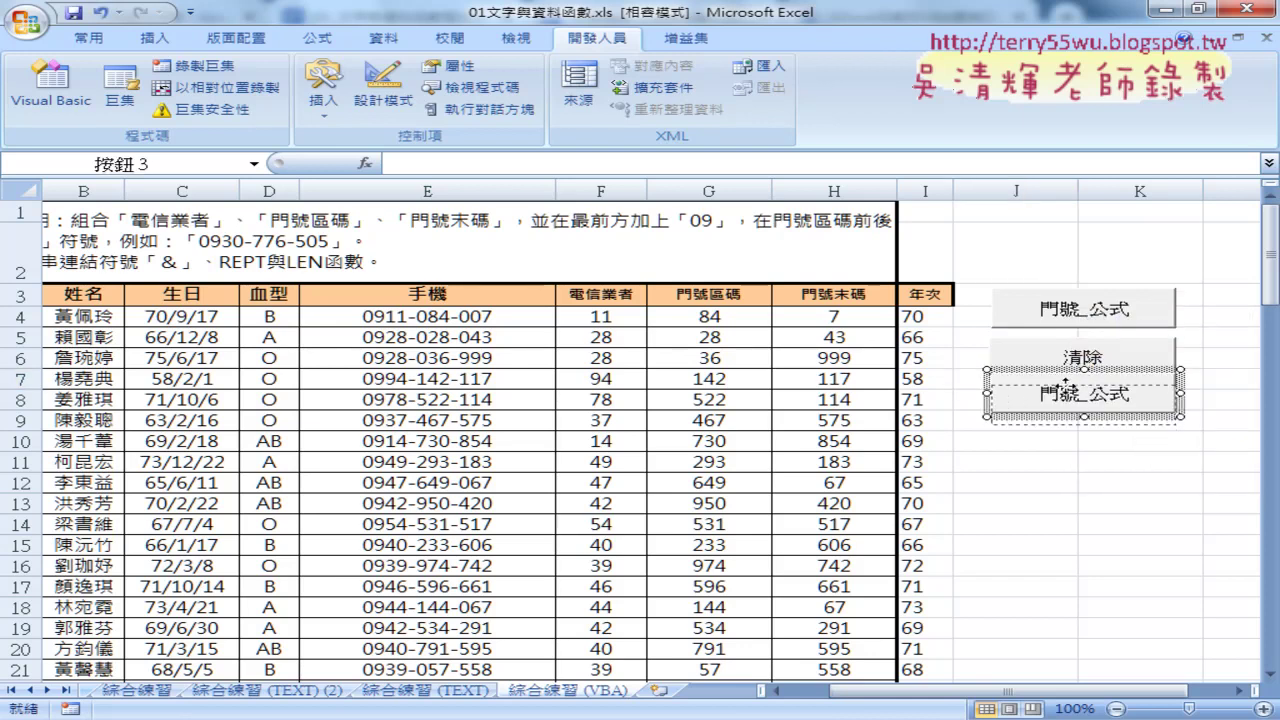
drag(1066, 383, 1066, 395)
click(1088, 504)
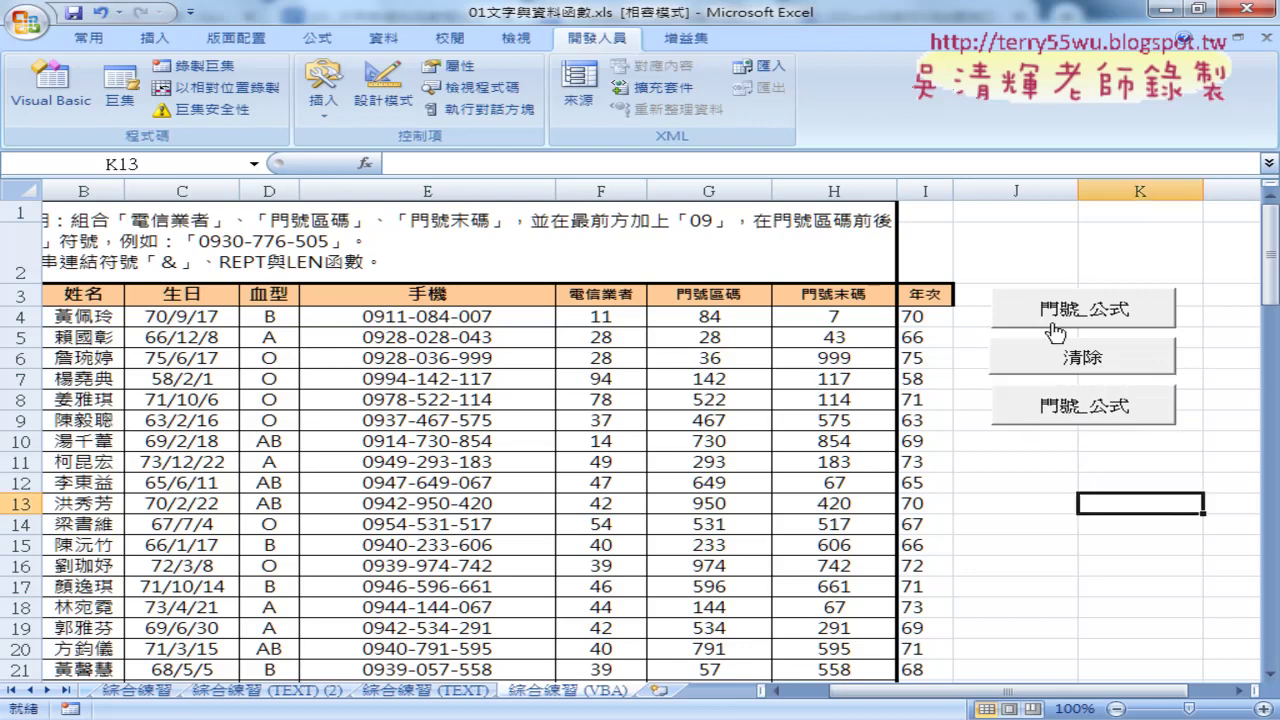
right_click(1072, 408)
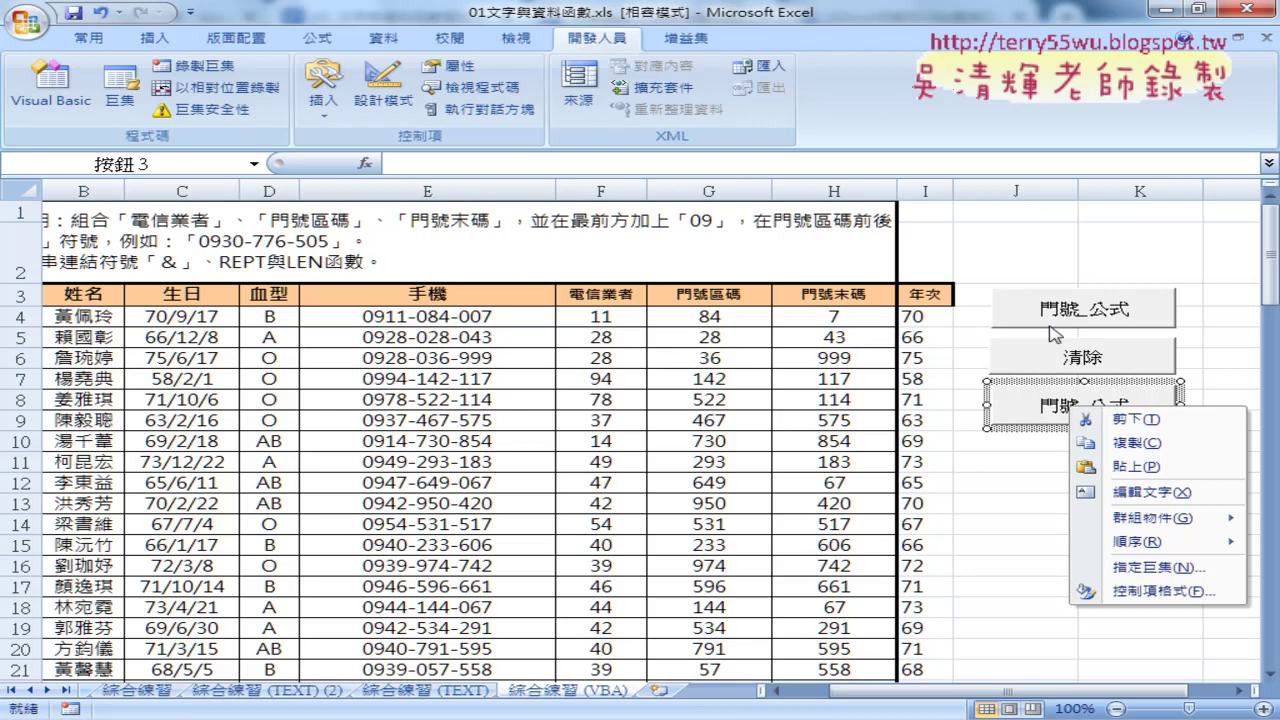
Assign the 門號 macro to the new button.
click(1155, 566)
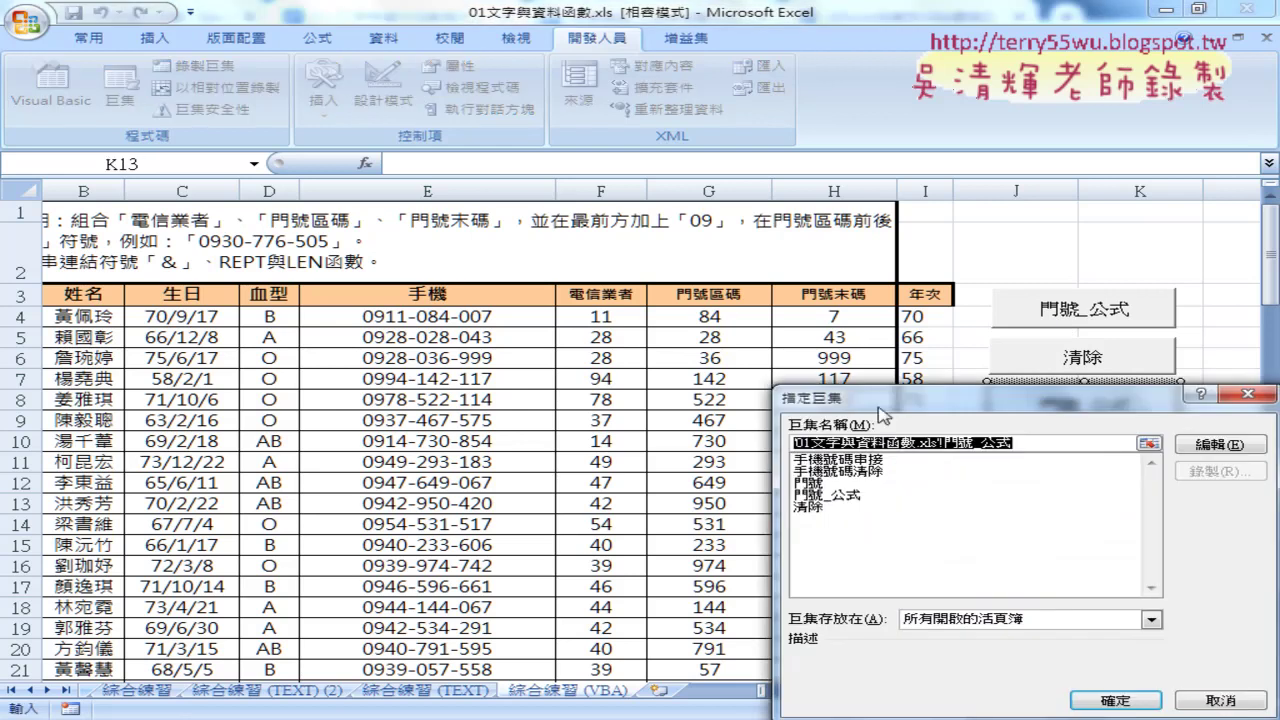
drag(879, 408, 657, 274)
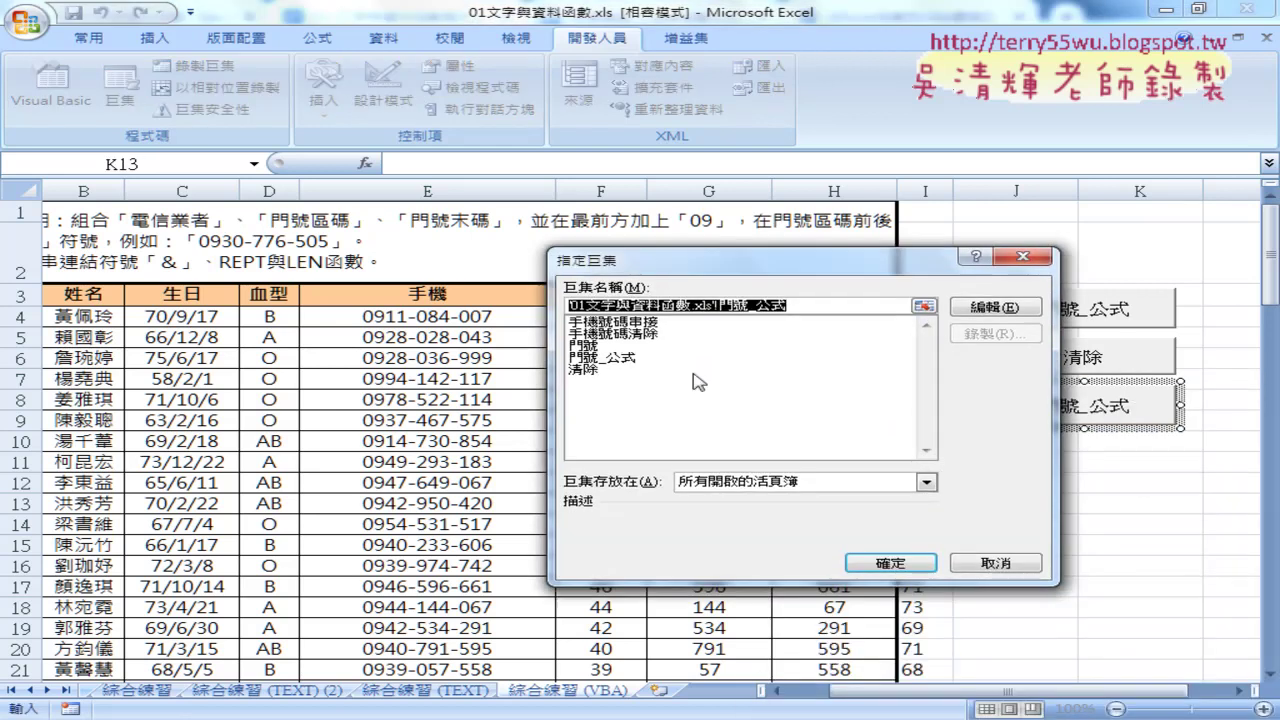
click(602, 346)
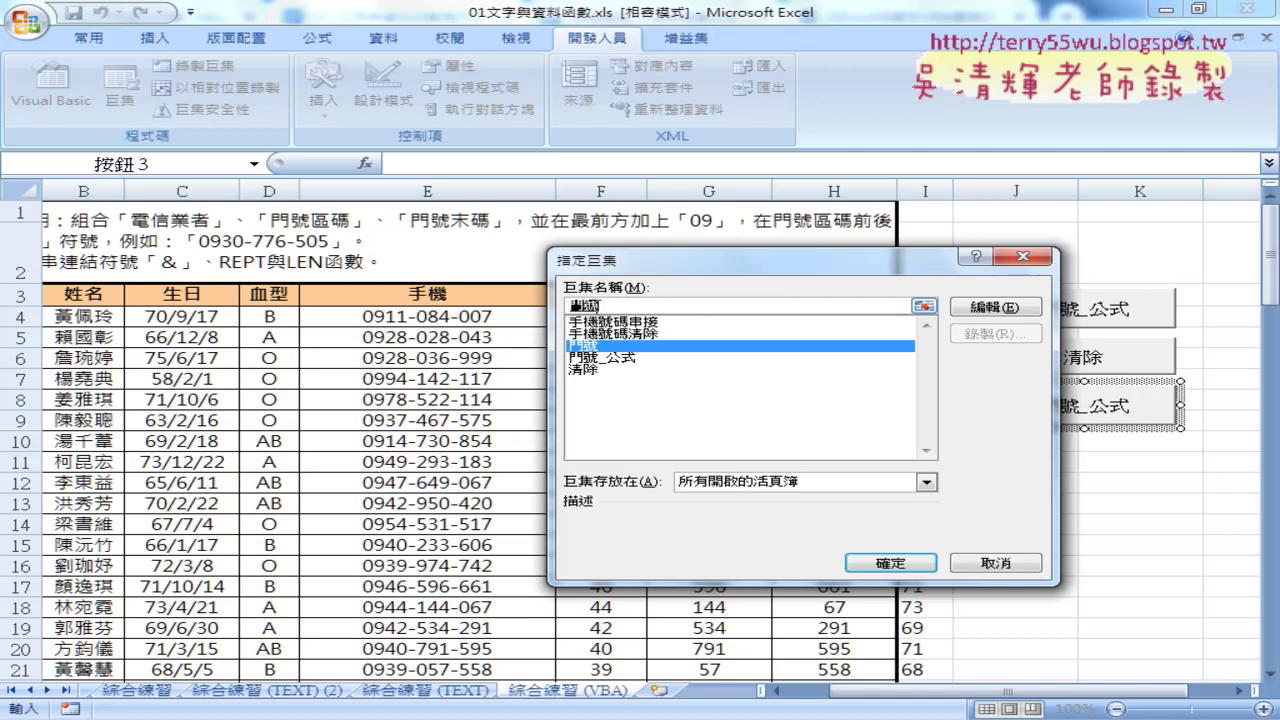
click(890, 565)
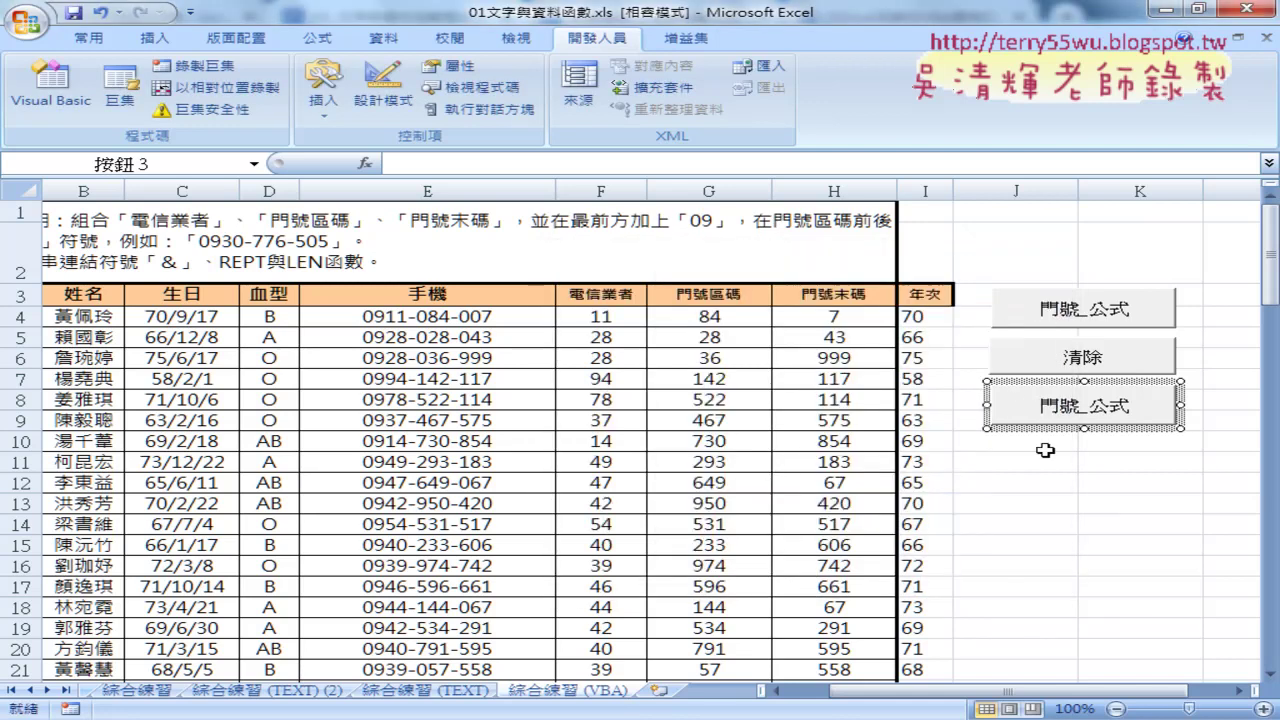
Relabel the new button 門號, then test 清除 and 門號_公式 on column E.
click(1081, 405)
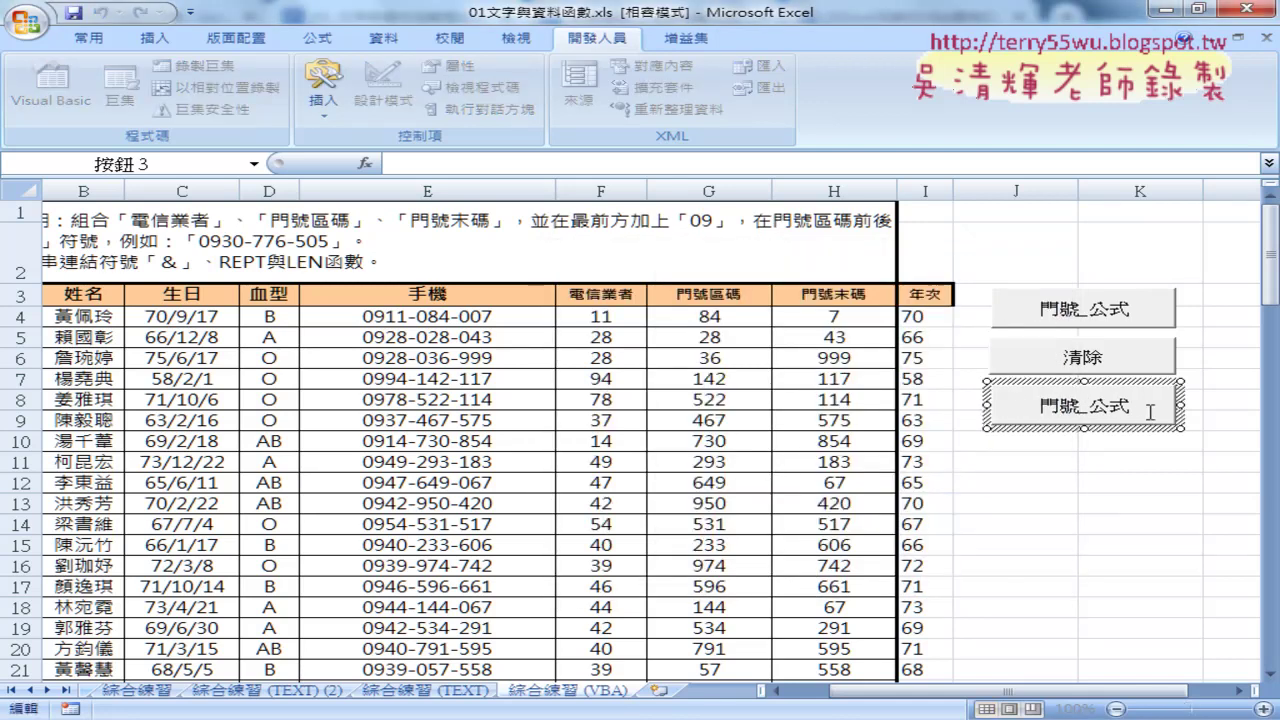
key(BackSpace)
key(BackSpace)
key(BackSpace)
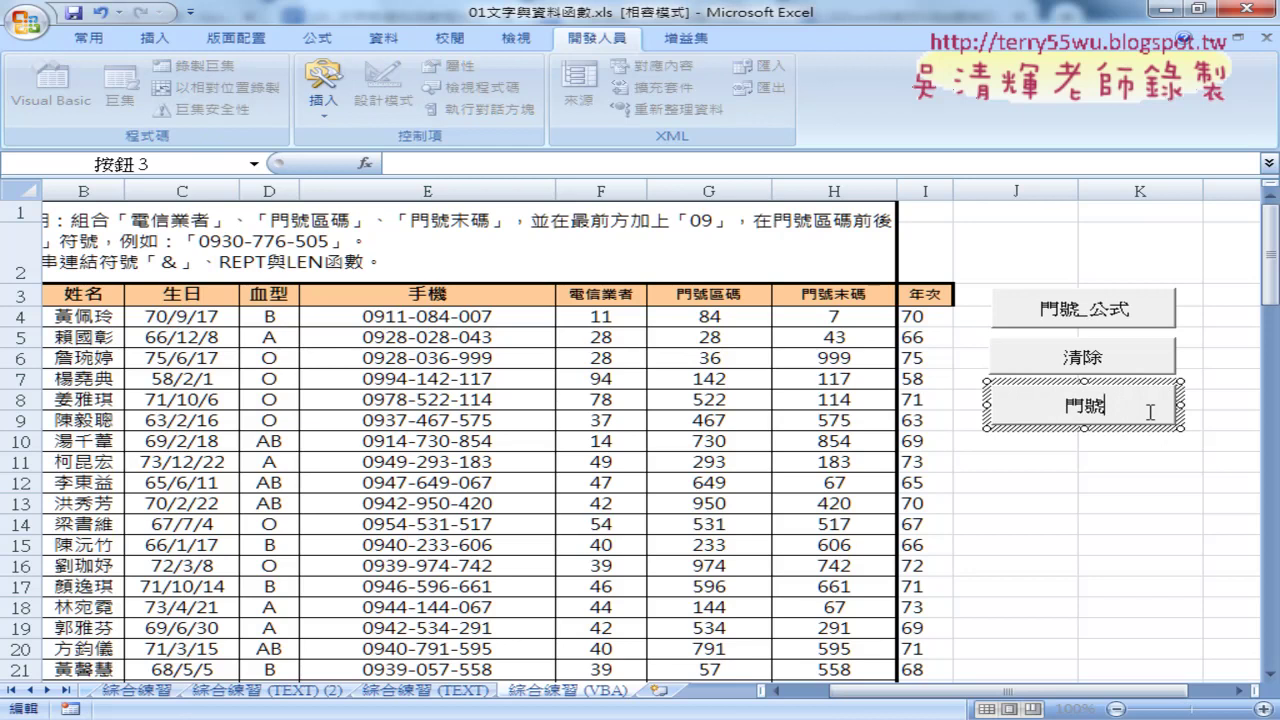
click(1137, 519)
click(1074, 356)
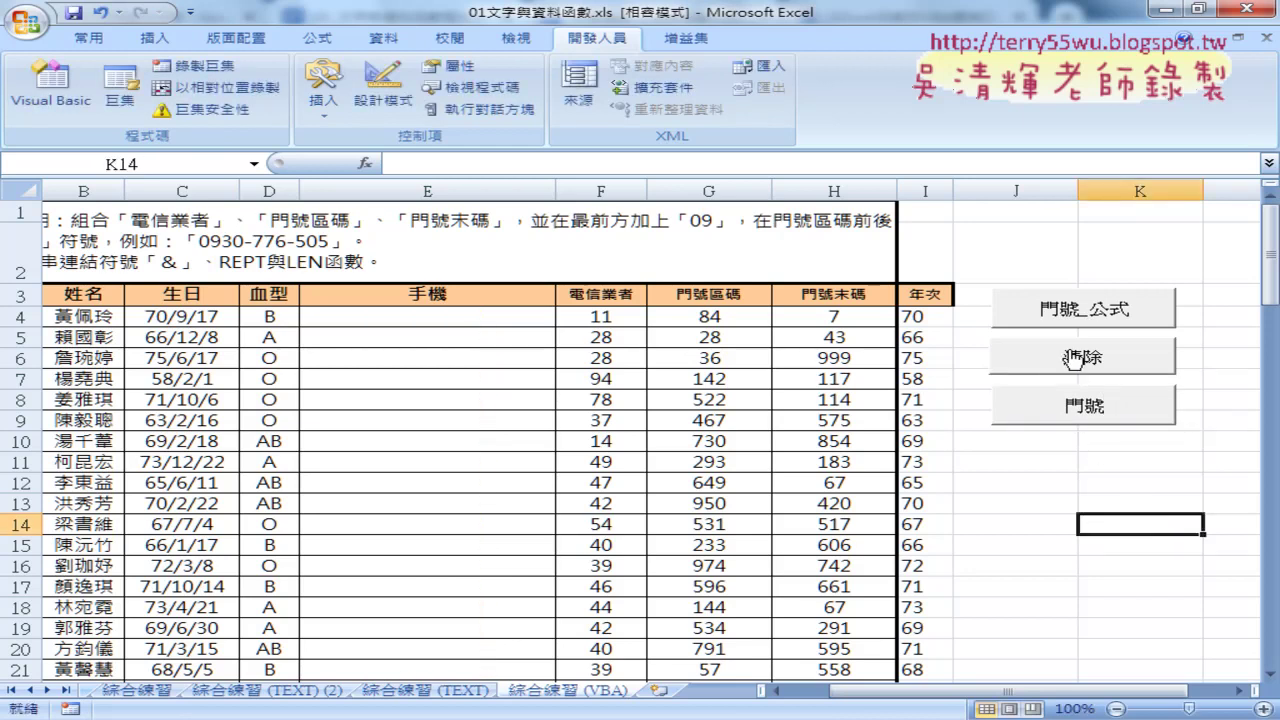
click(1072, 316)
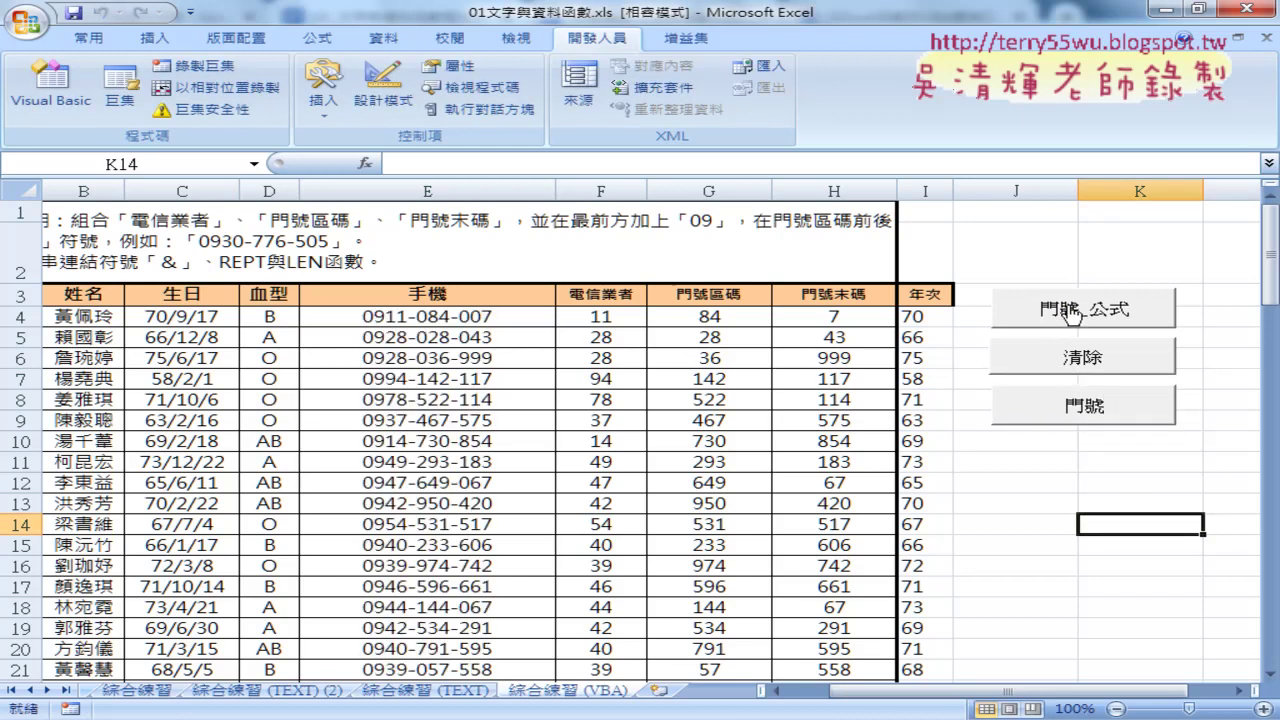
Inspect E4's formula, then clear column E and refill it as plain values with the 門號 button.
click(466, 316)
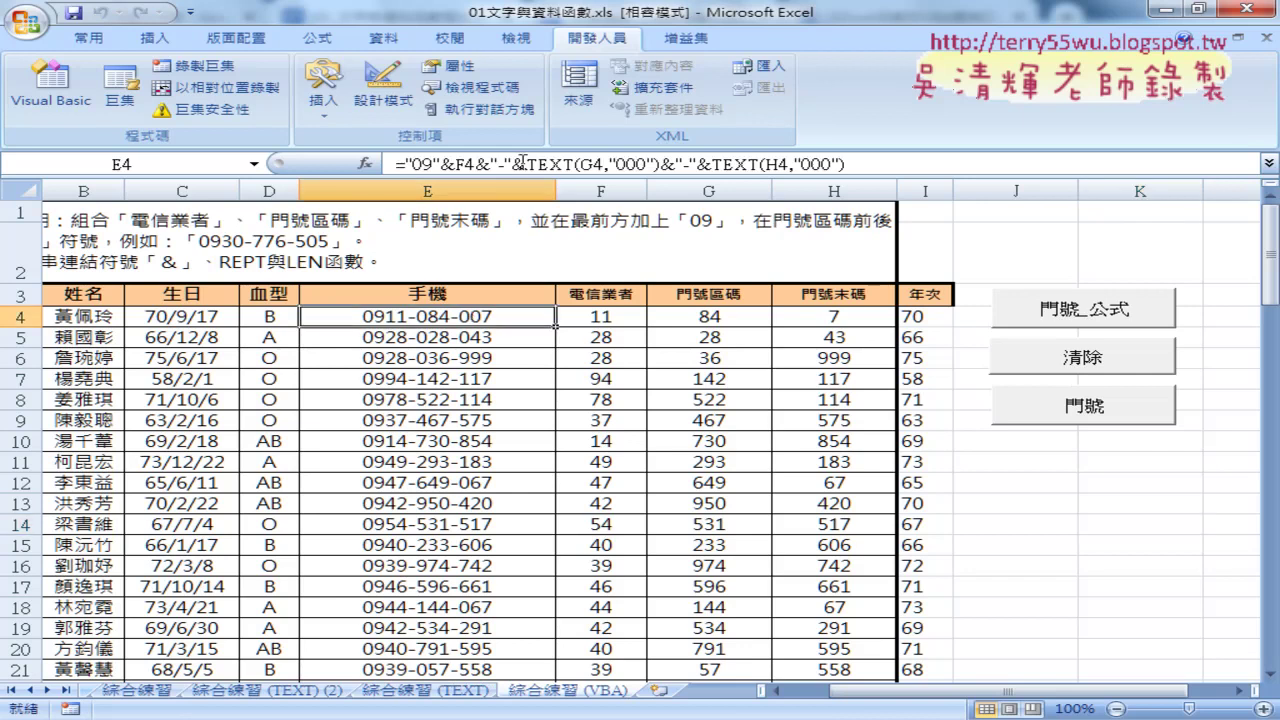
click(1066, 362)
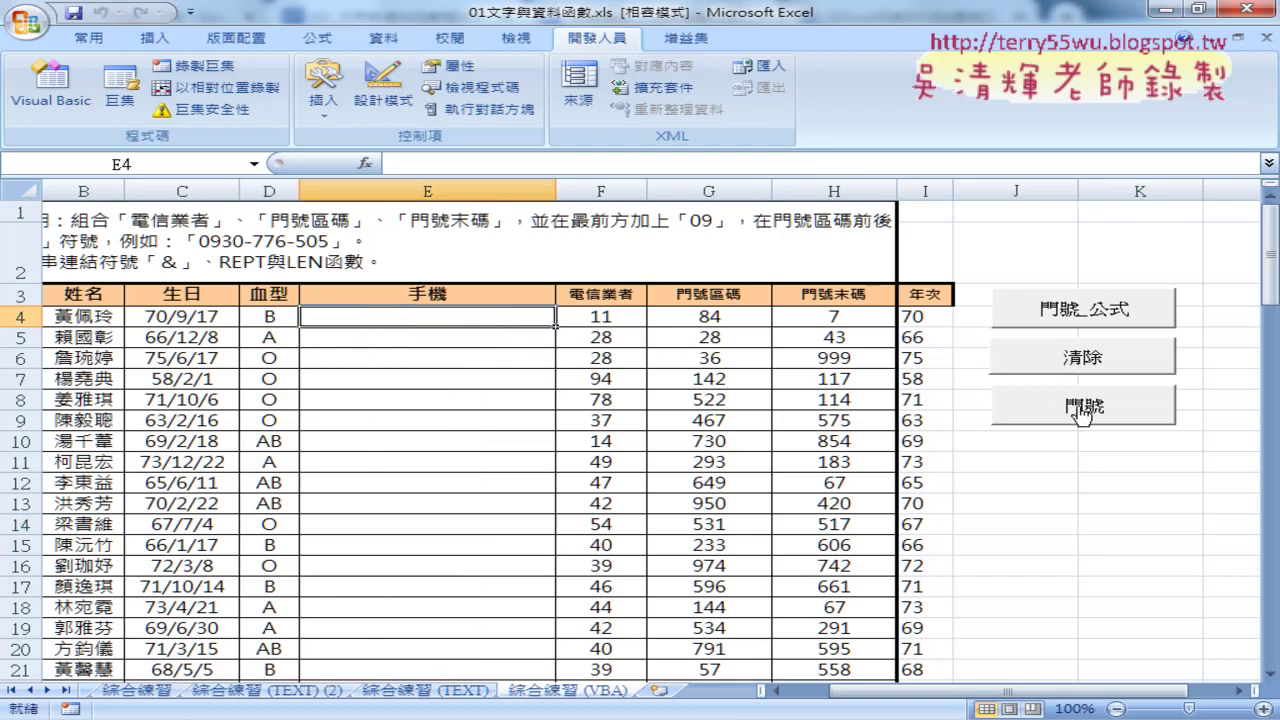
click(1089, 412)
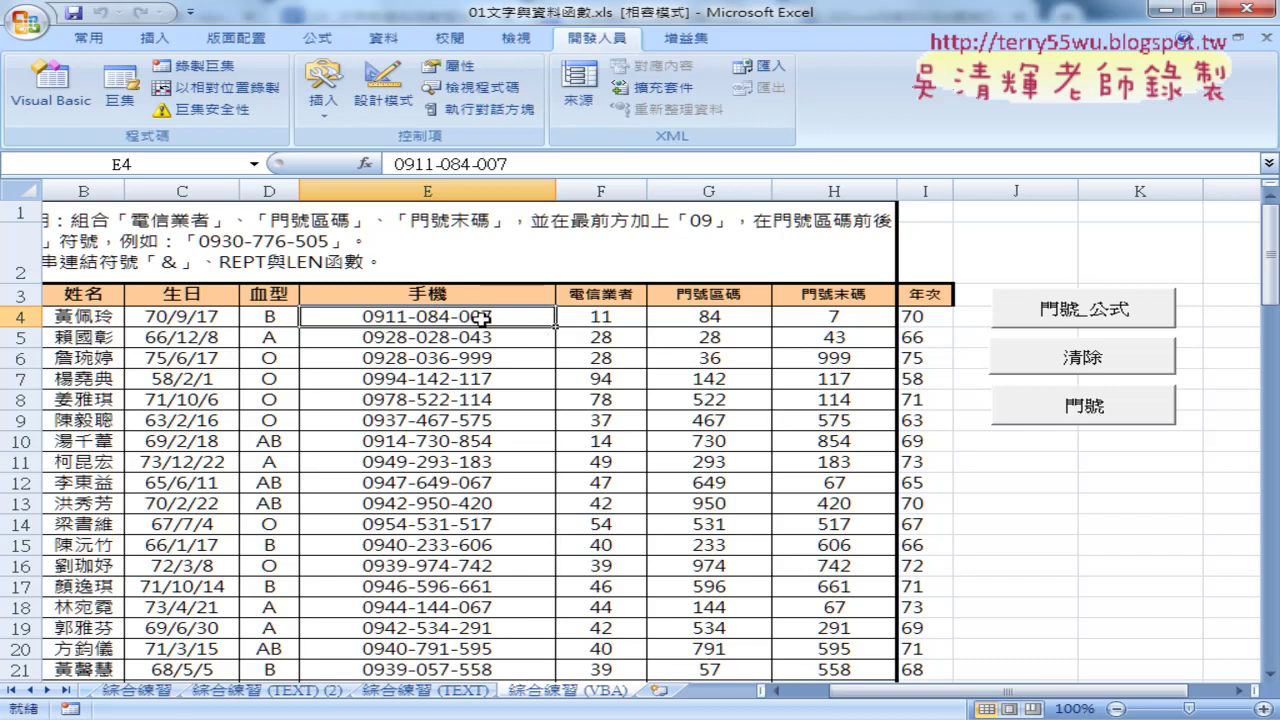
drag(505, 328, 515, 305)
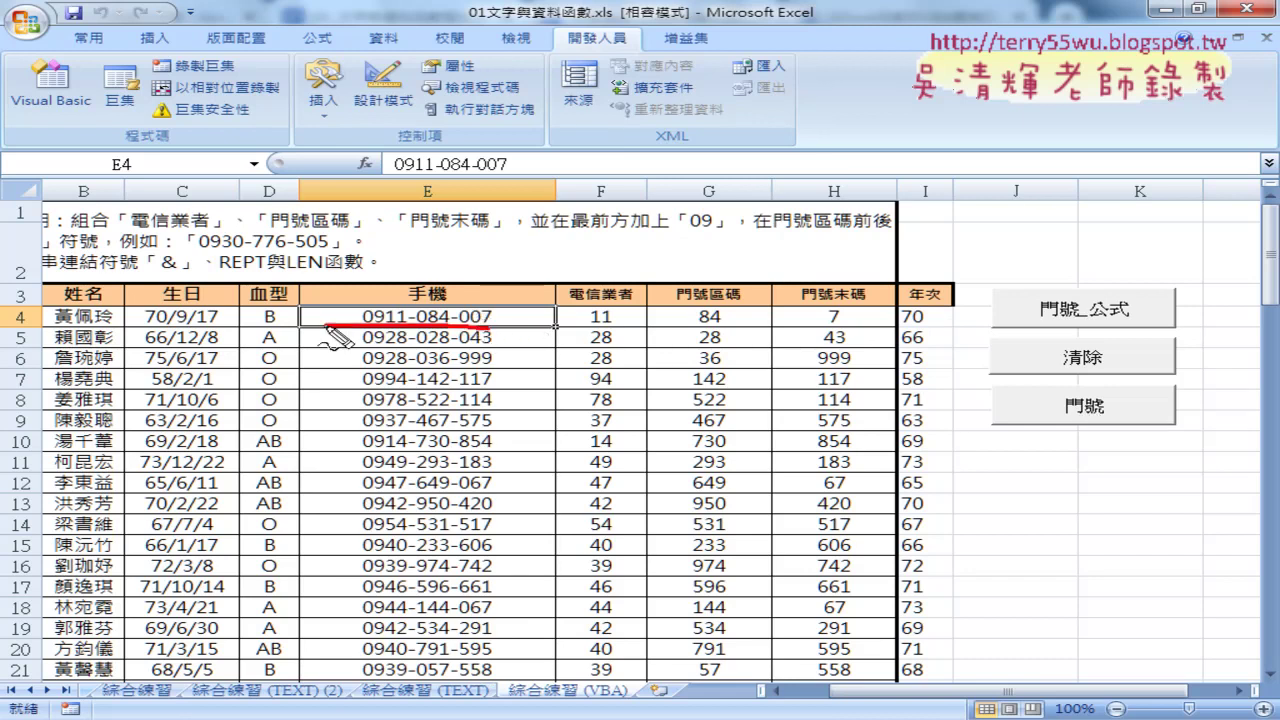
drag(497, 192, 507, 186)
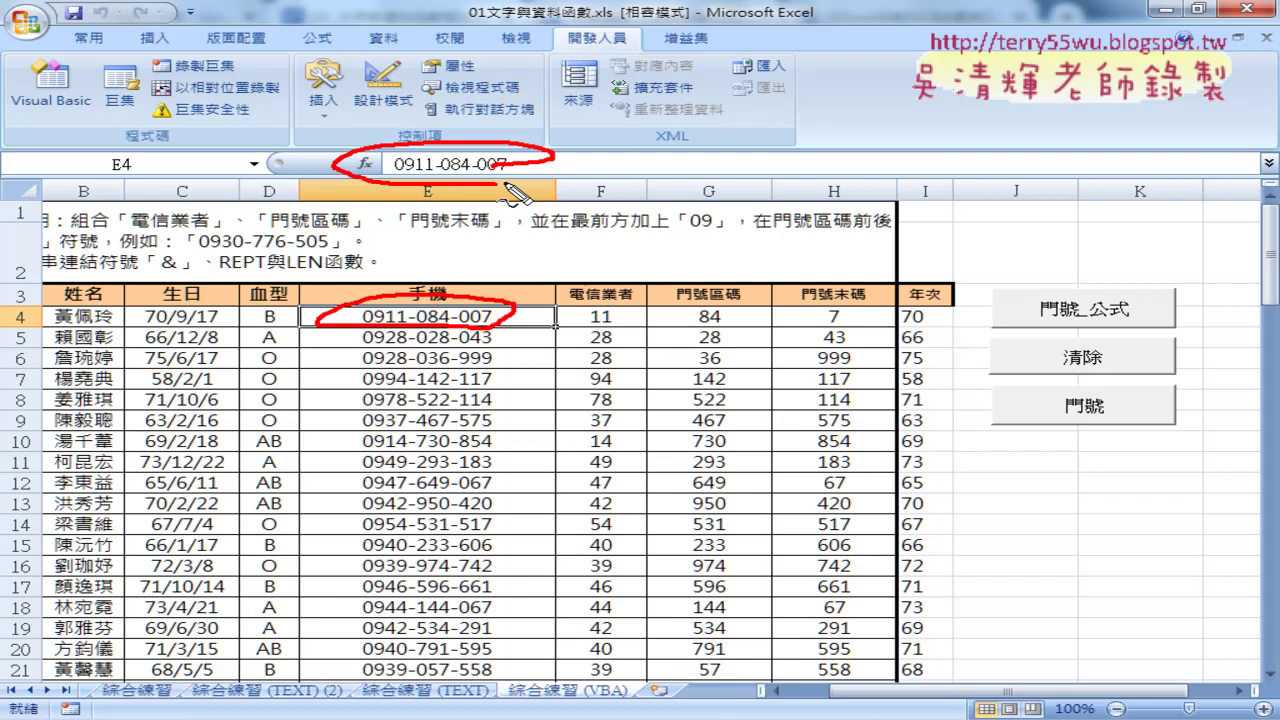
key(Escape)
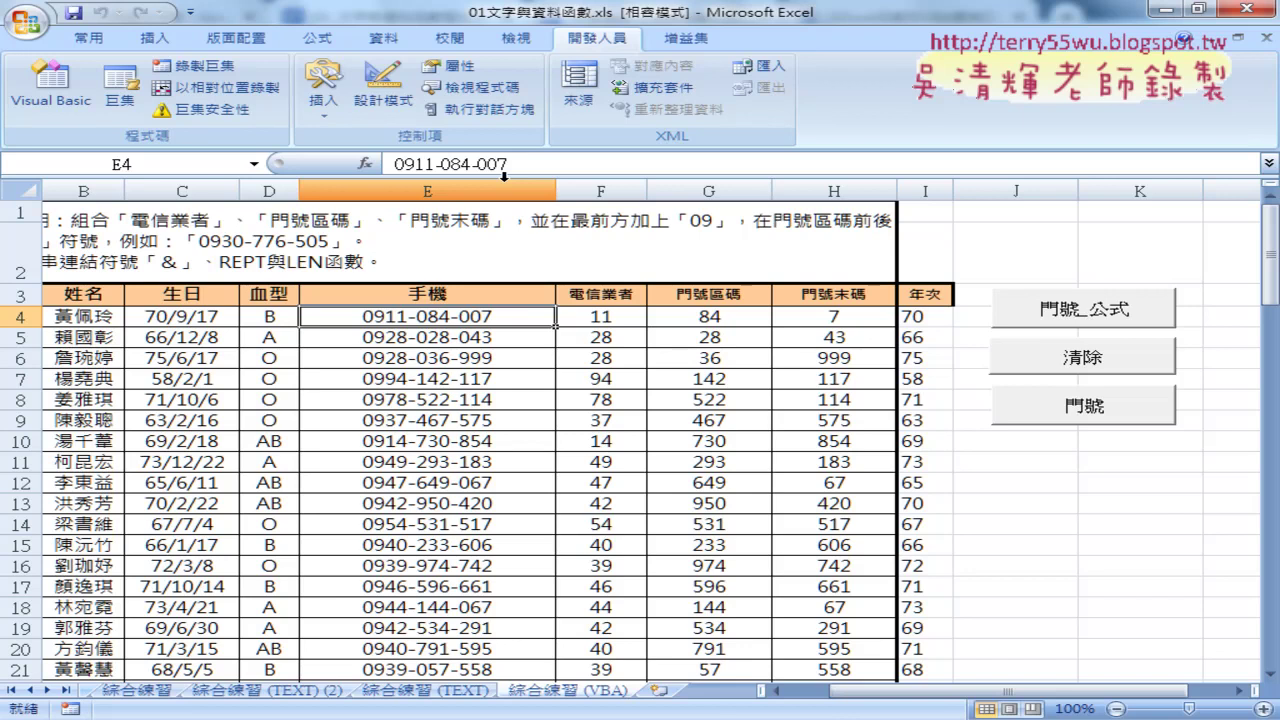
Open the VBA editor and widen the code window to show full lines.
click(50, 85)
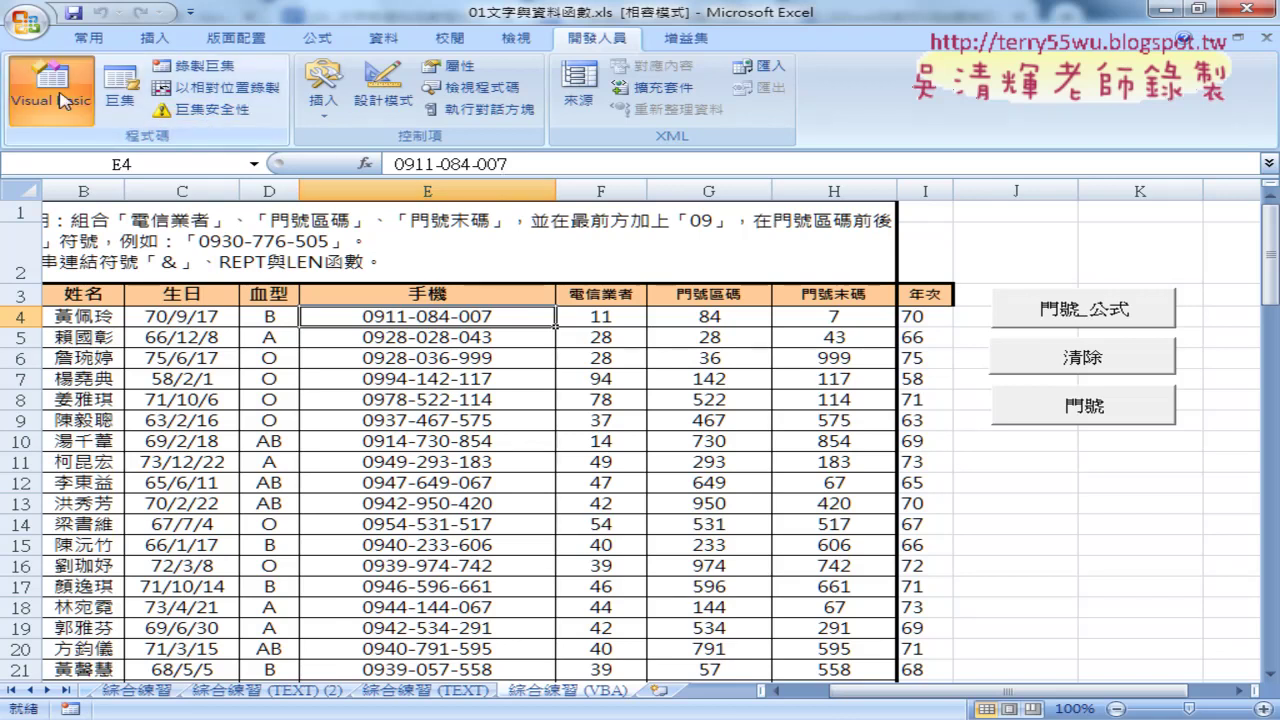
drag(720, 84, 327, 67)
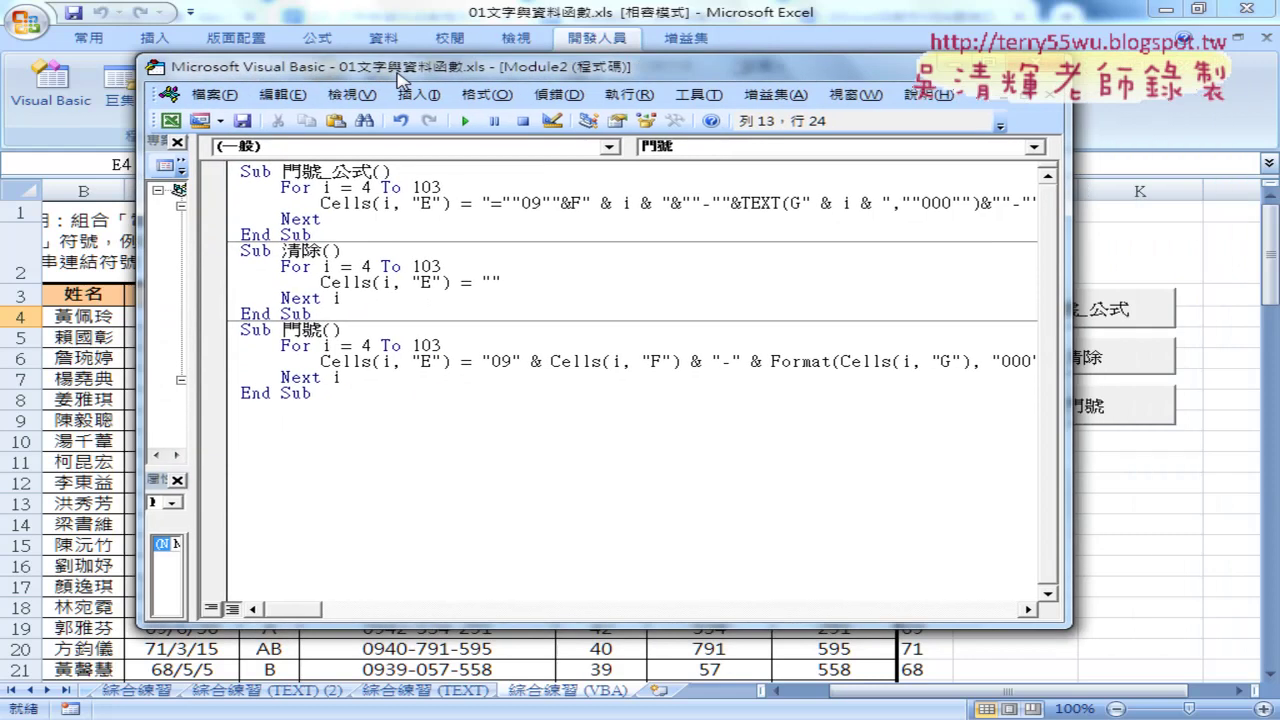
drag(1071, 284, 1211, 278)
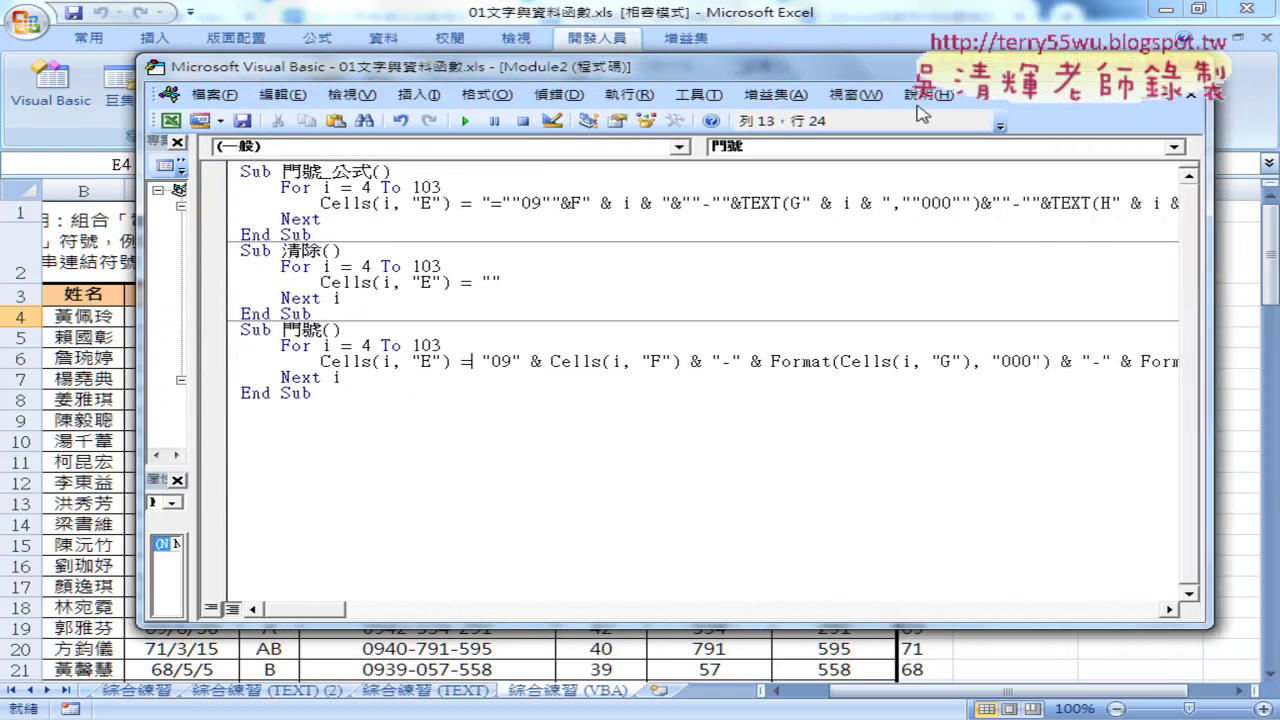
drag(845, 73, 749, 68)
drag(1117, 284, 1210, 284)
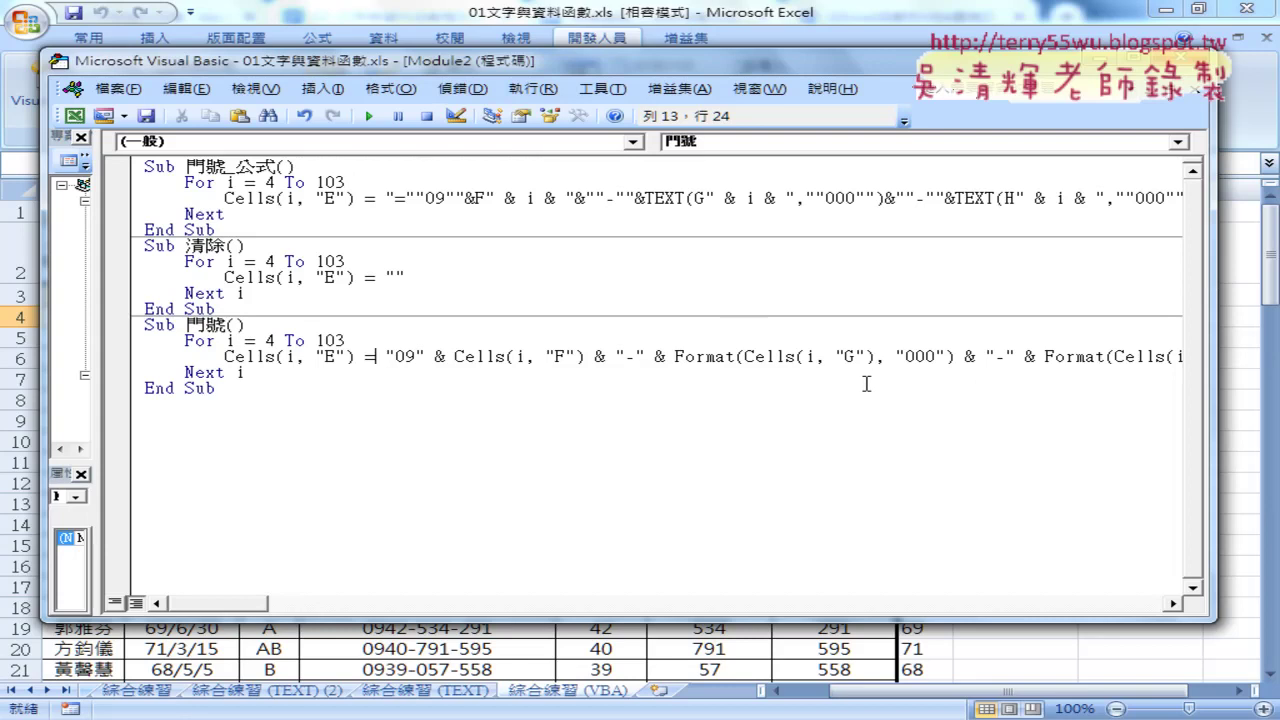
click(674, 198)
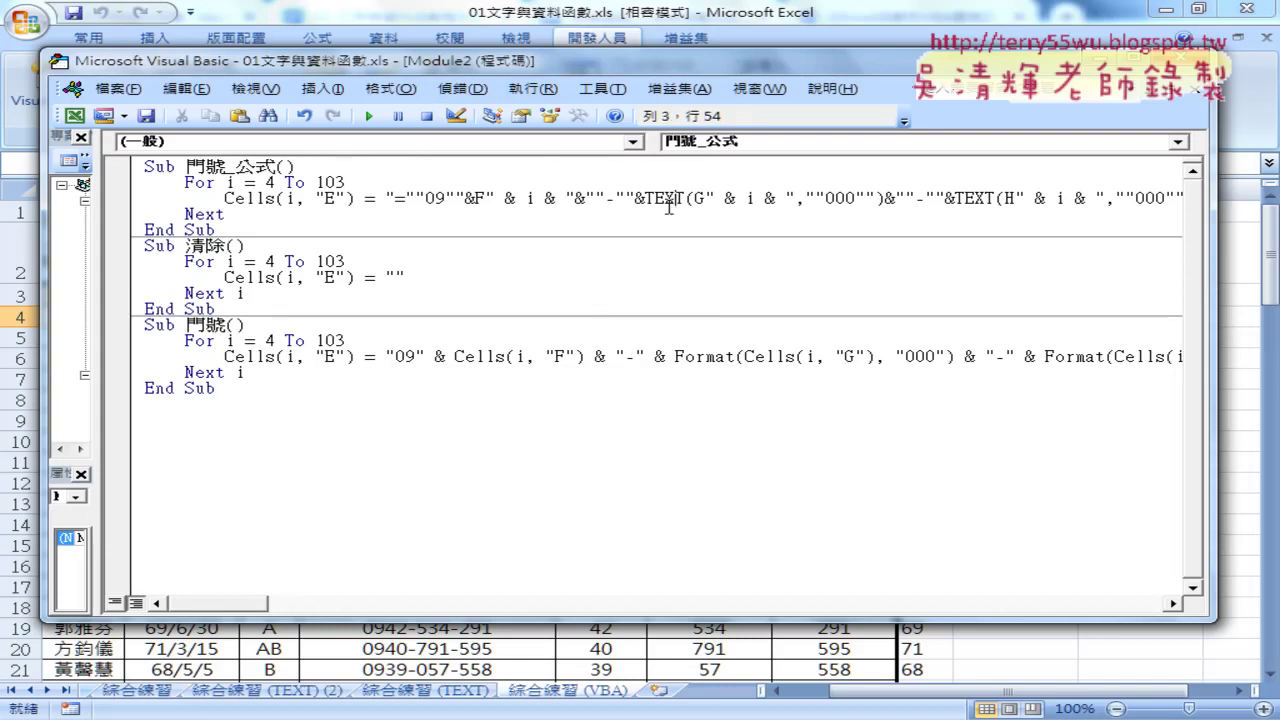
Prefix the first Format call in 門號 with vba. and open the Format help topic.
drag(675, 357, 738, 360)
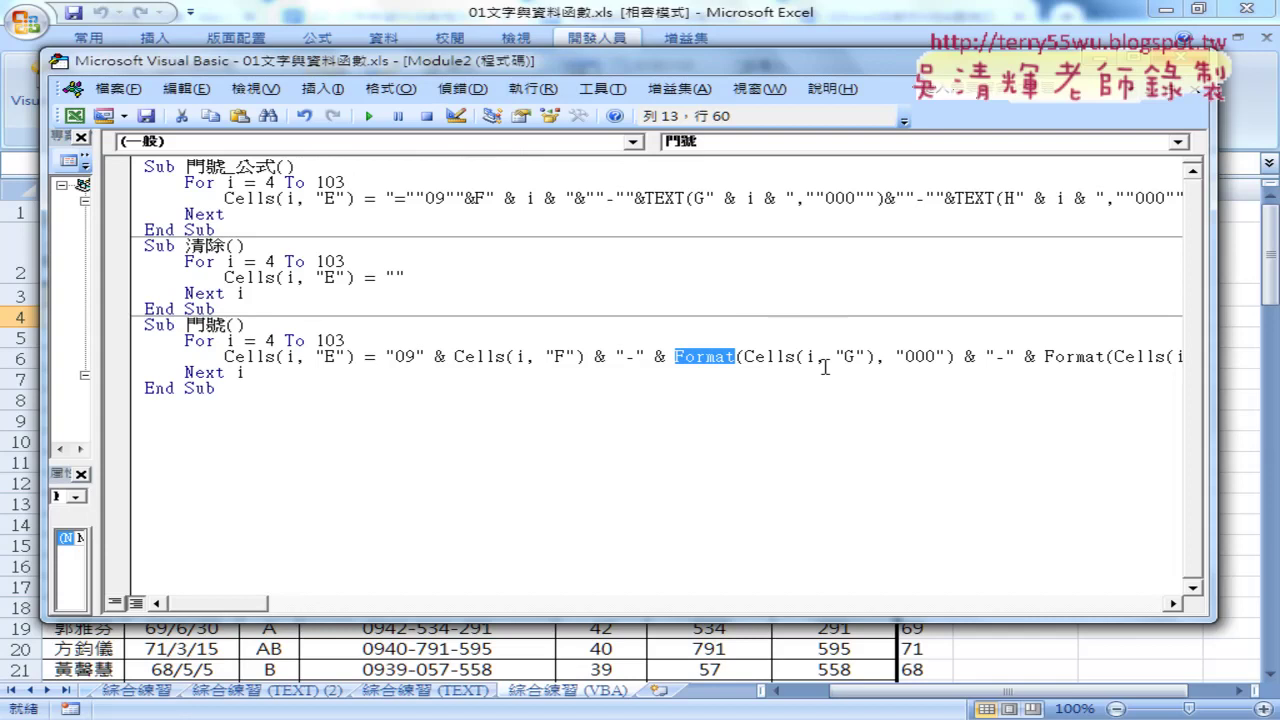
click(704, 356)
key(Left)
key(Left)
key(Left)
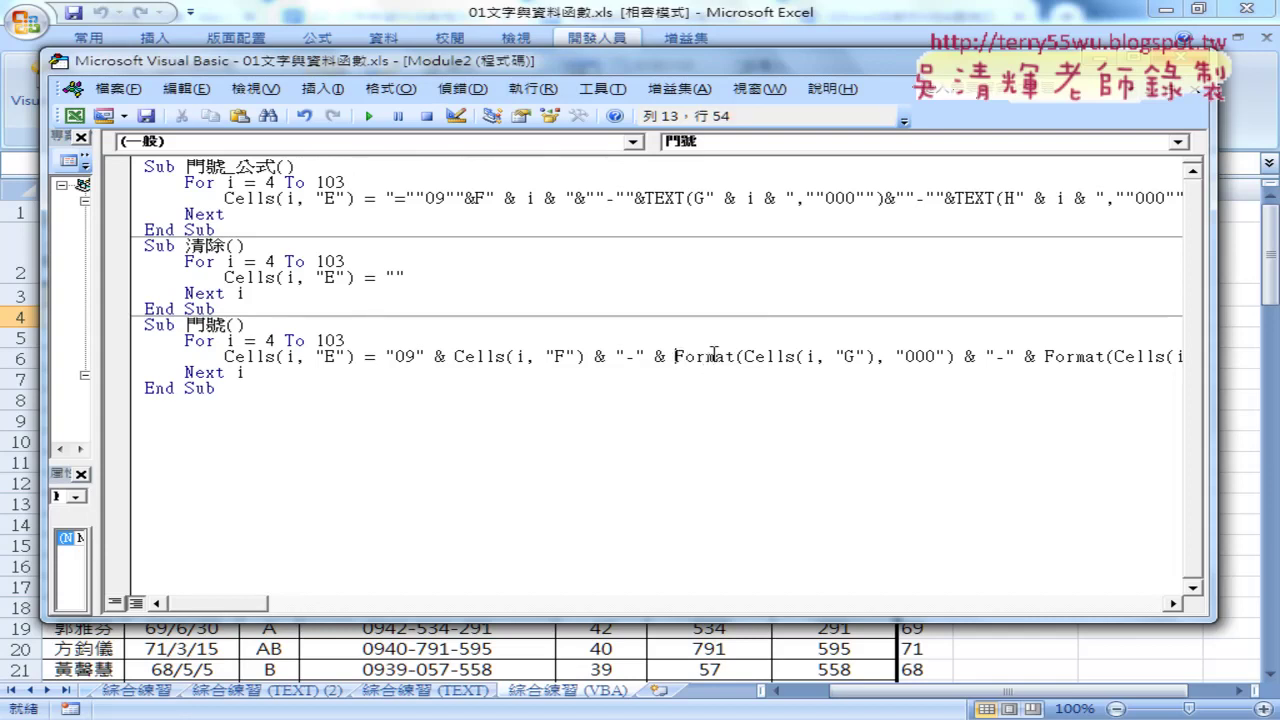
text(v)
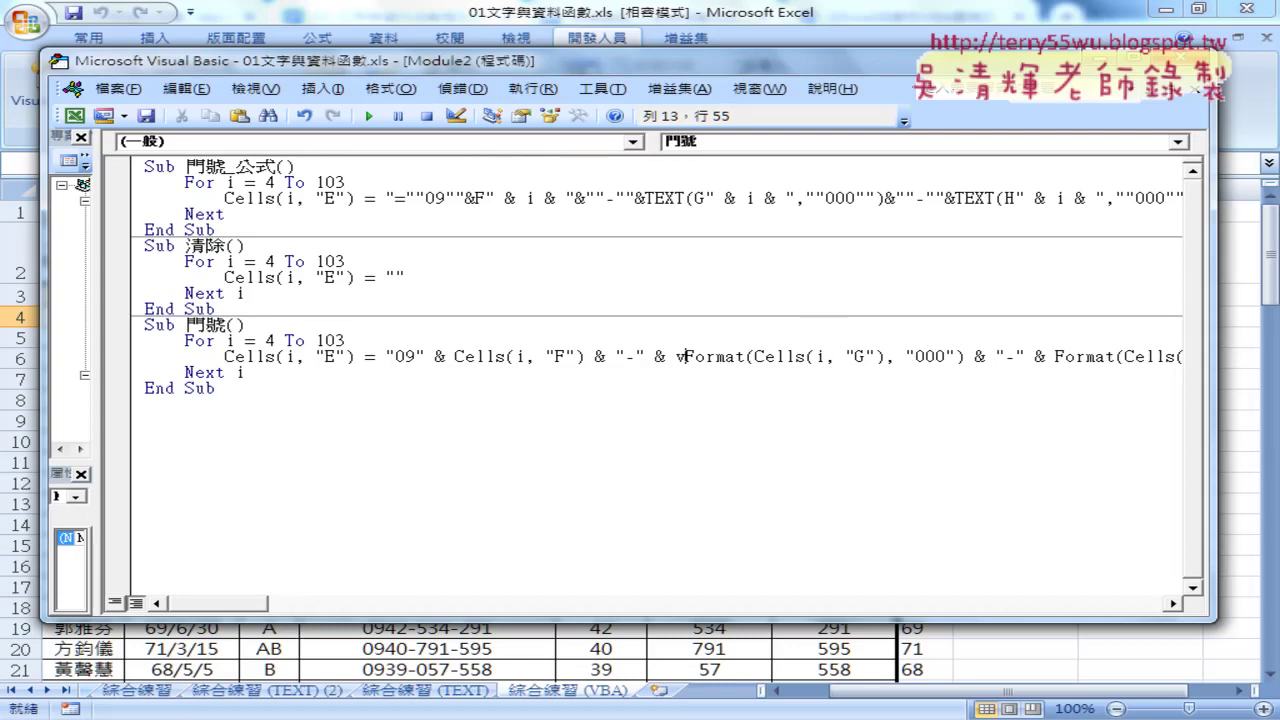
text(ba)
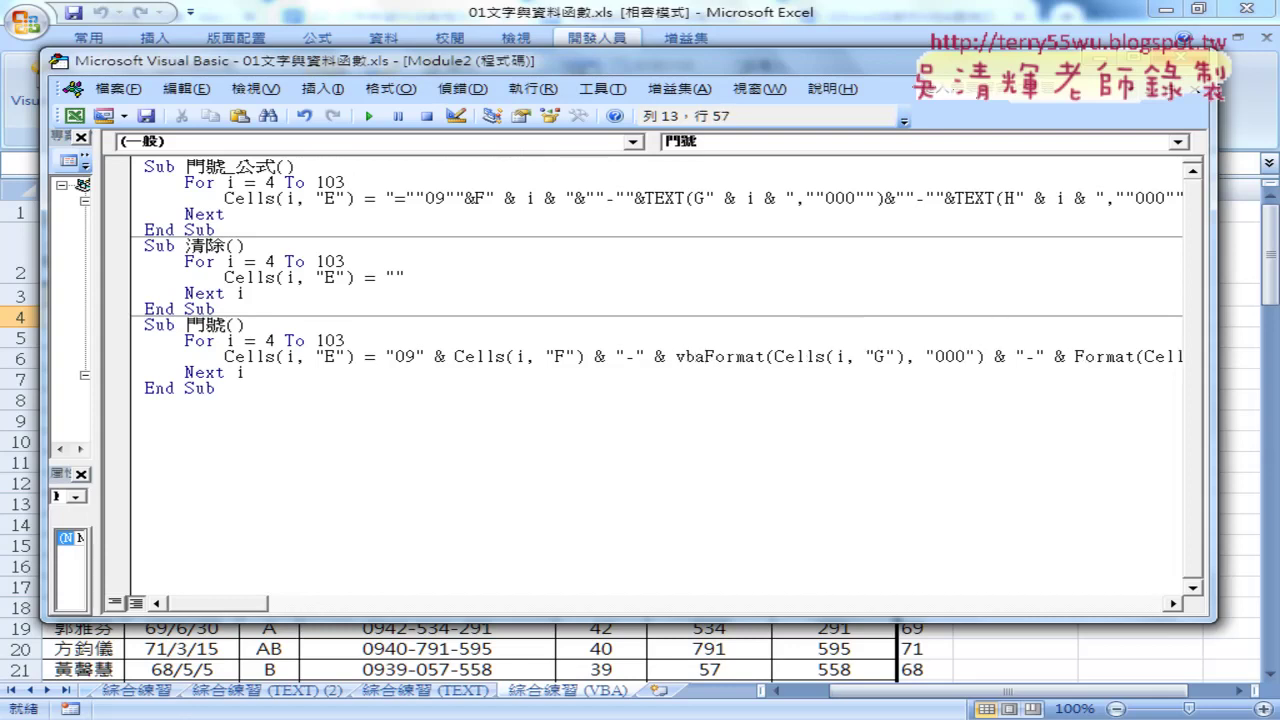
text(.)
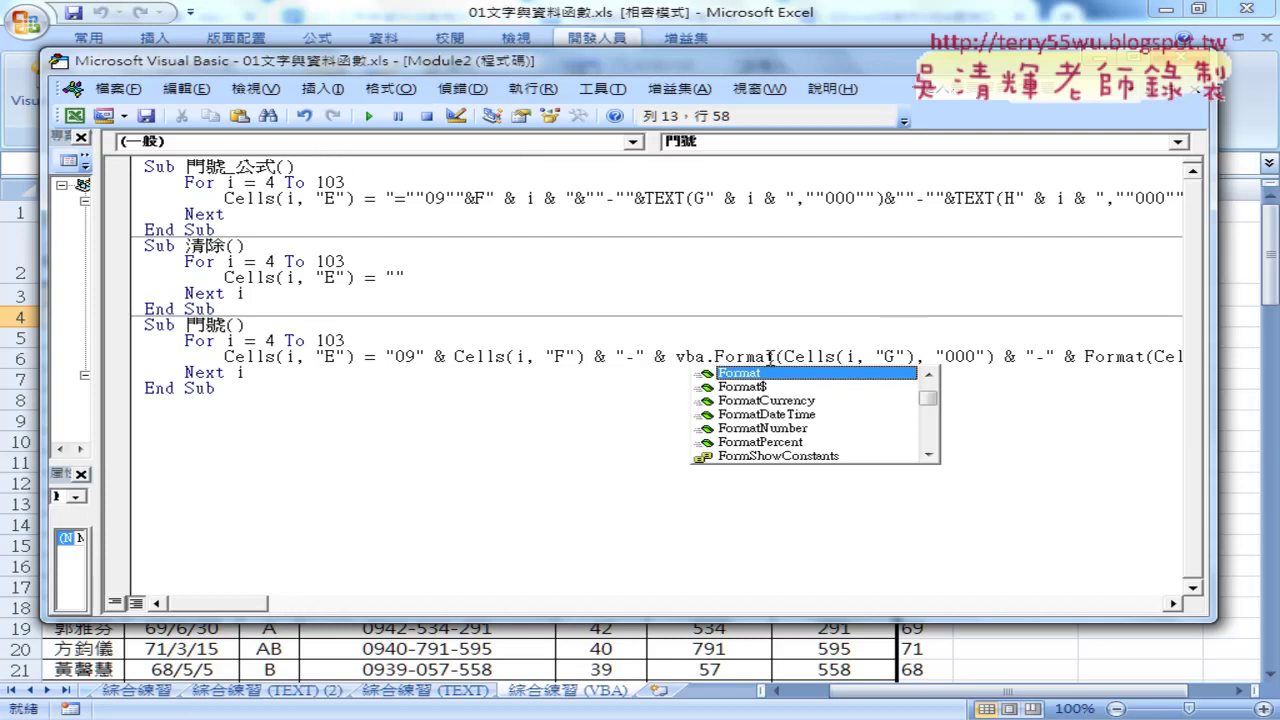
mouse_move(930, 402)
mouse_down()
mouse_move(935, 462)
mouse_move(945, 393)
mouse_up()
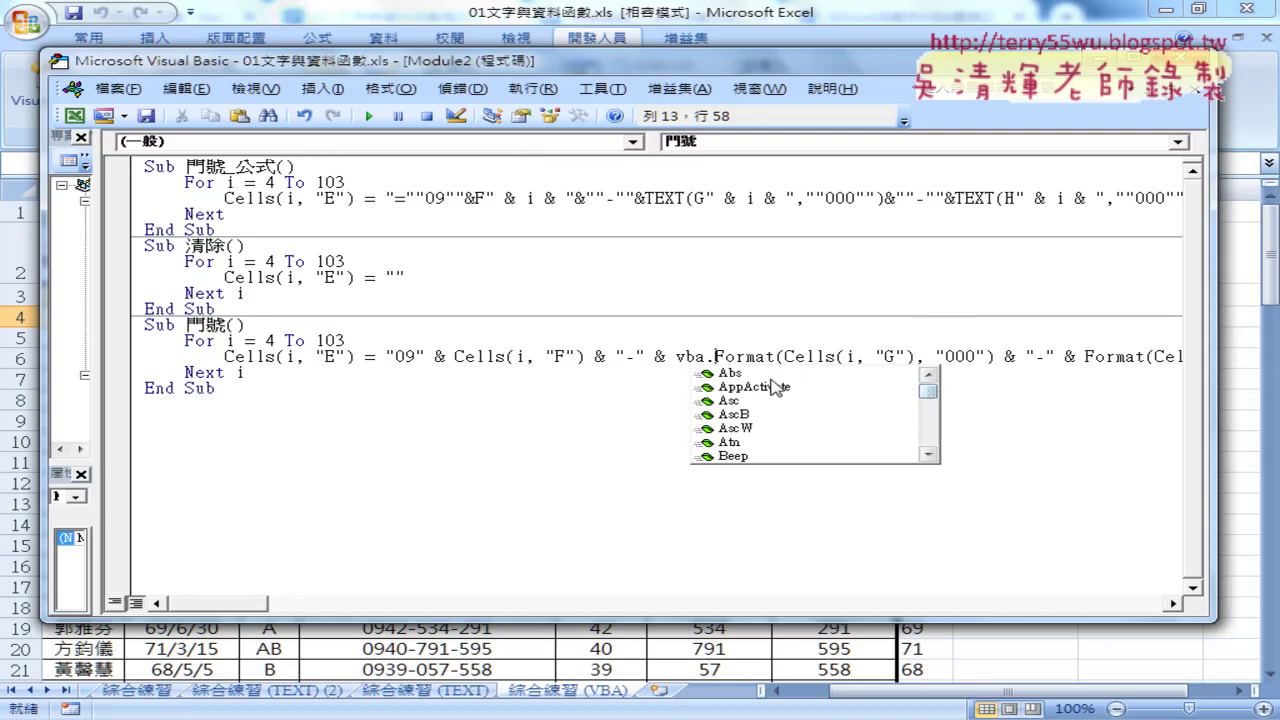
drag(945, 393, 937, 452)
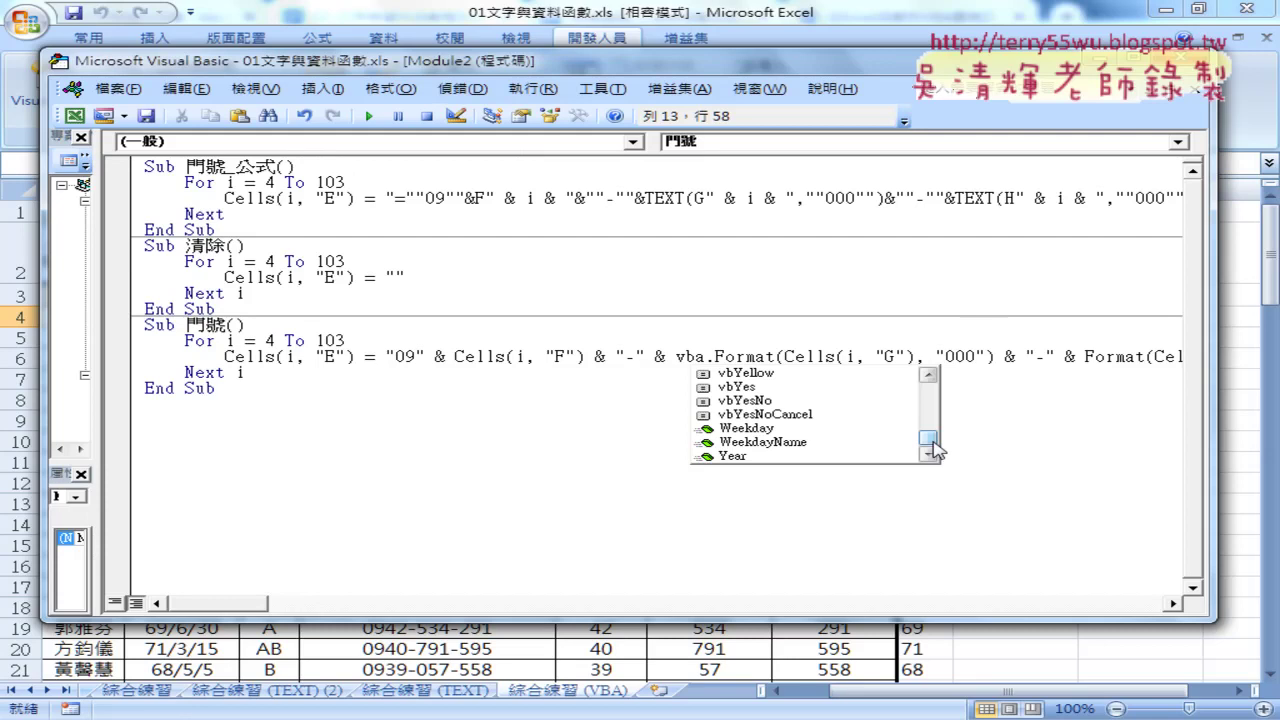
drag(932, 444, 930, 384)
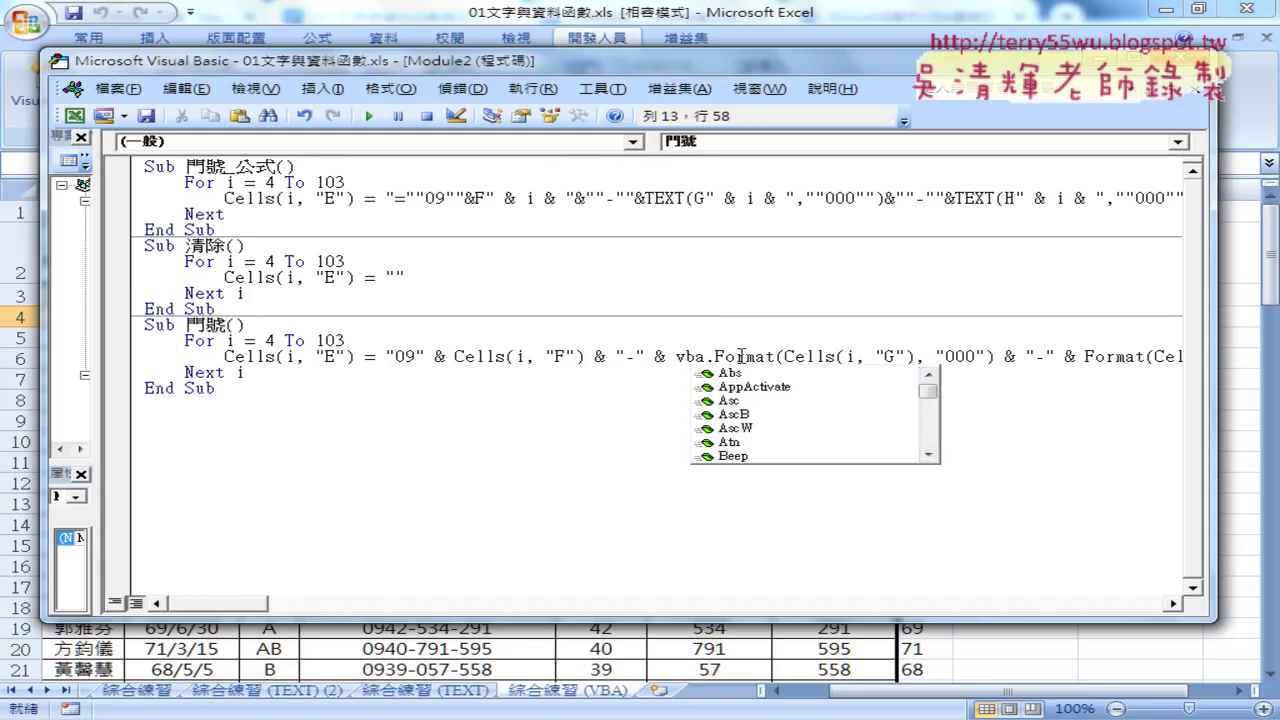
key(Right)
key(Right)
key(F1)
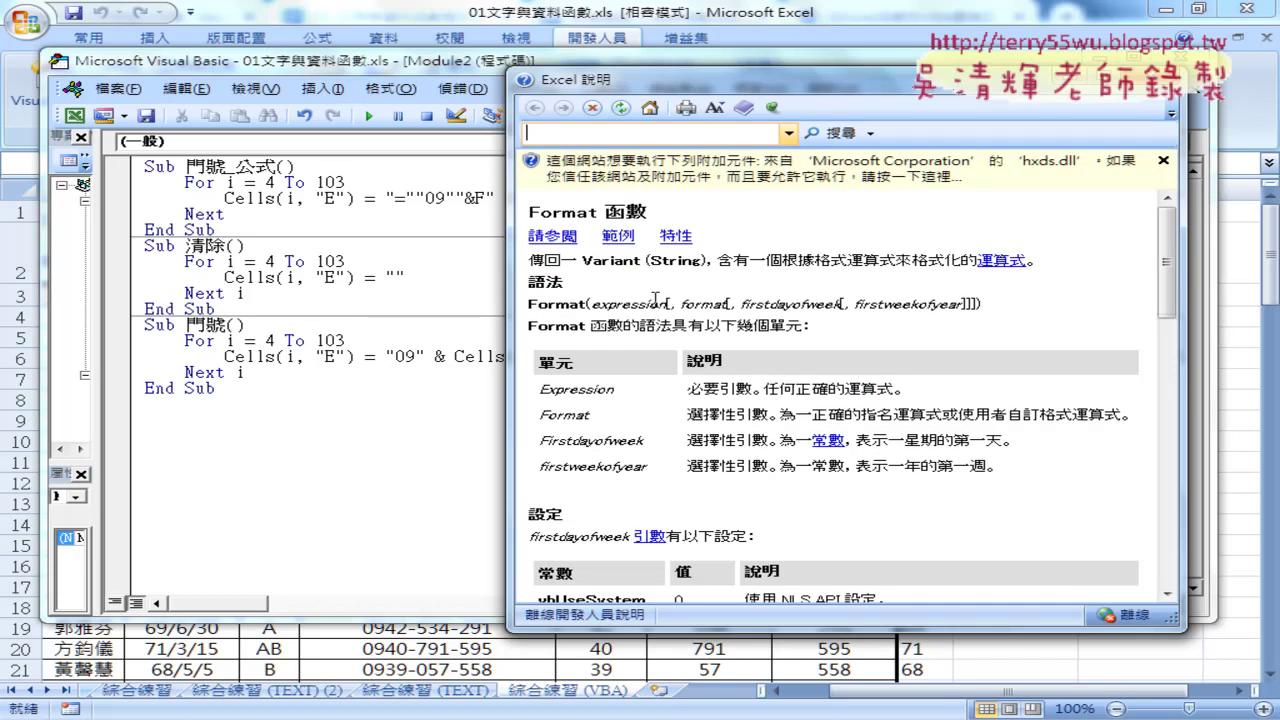
scroll(735, 433, down, 1)
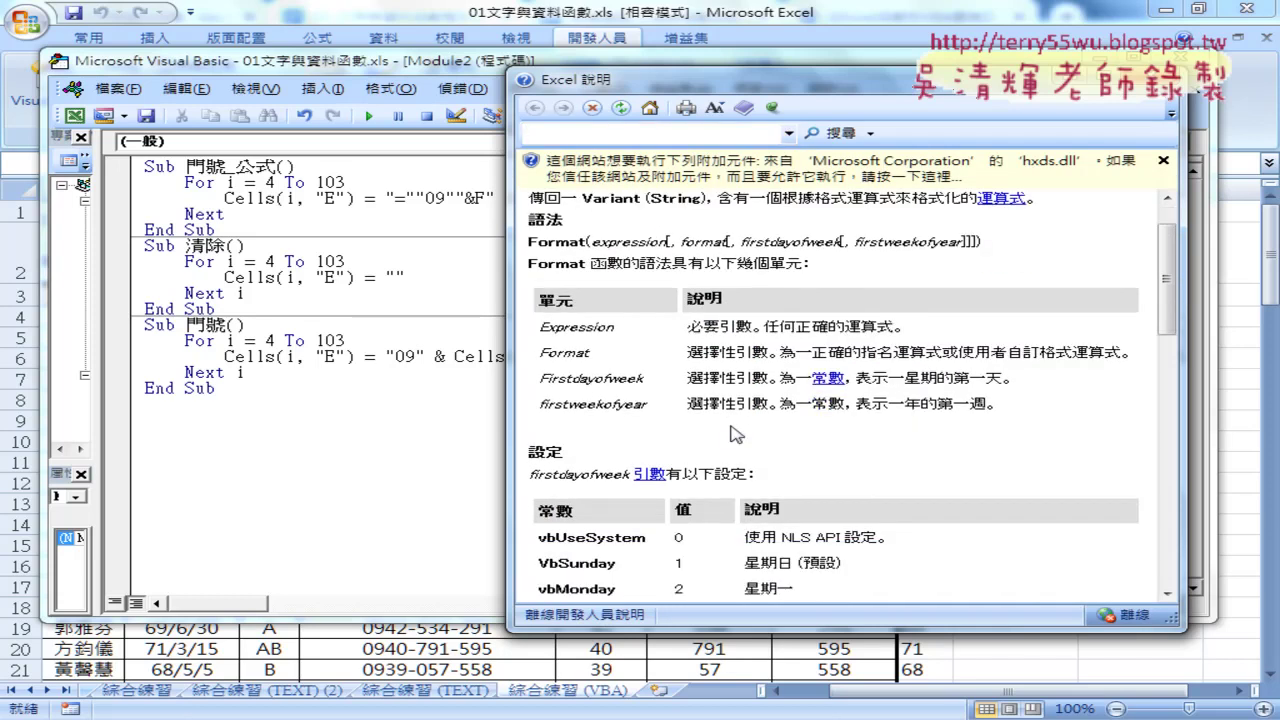
scroll(735, 433, down, 2)
scroll(735, 433, down, 1)
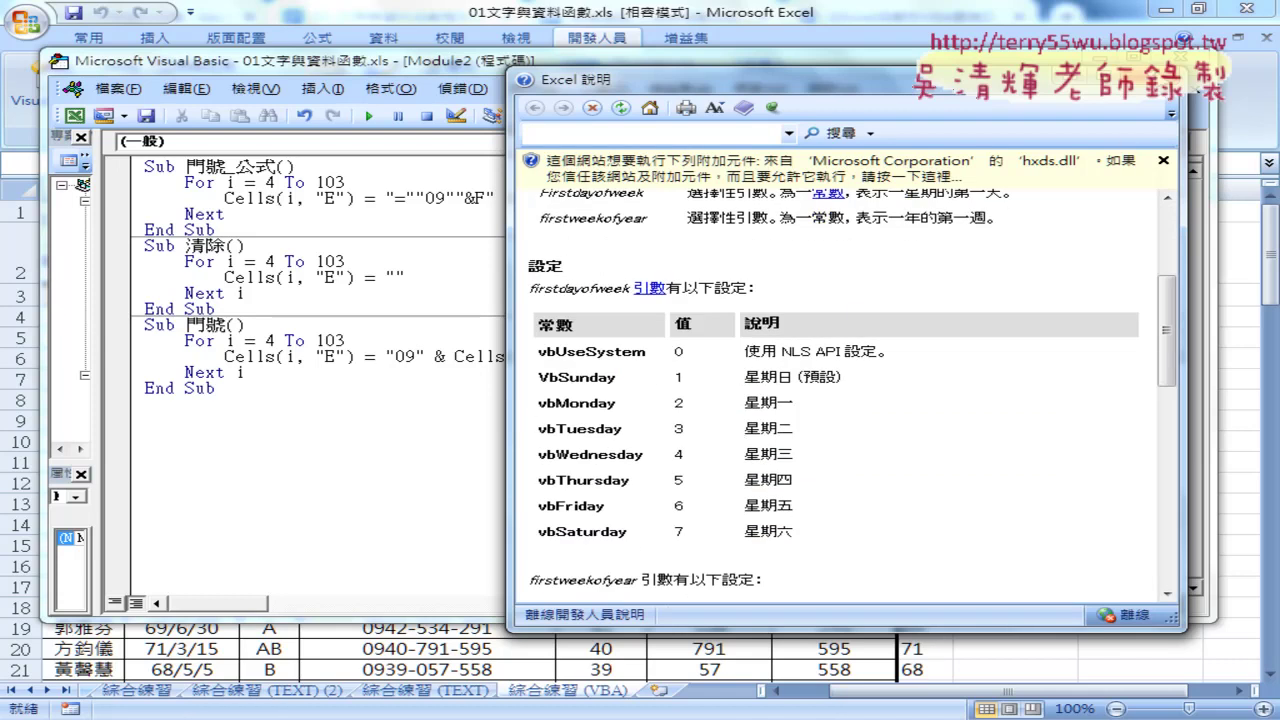
click(300, 60)
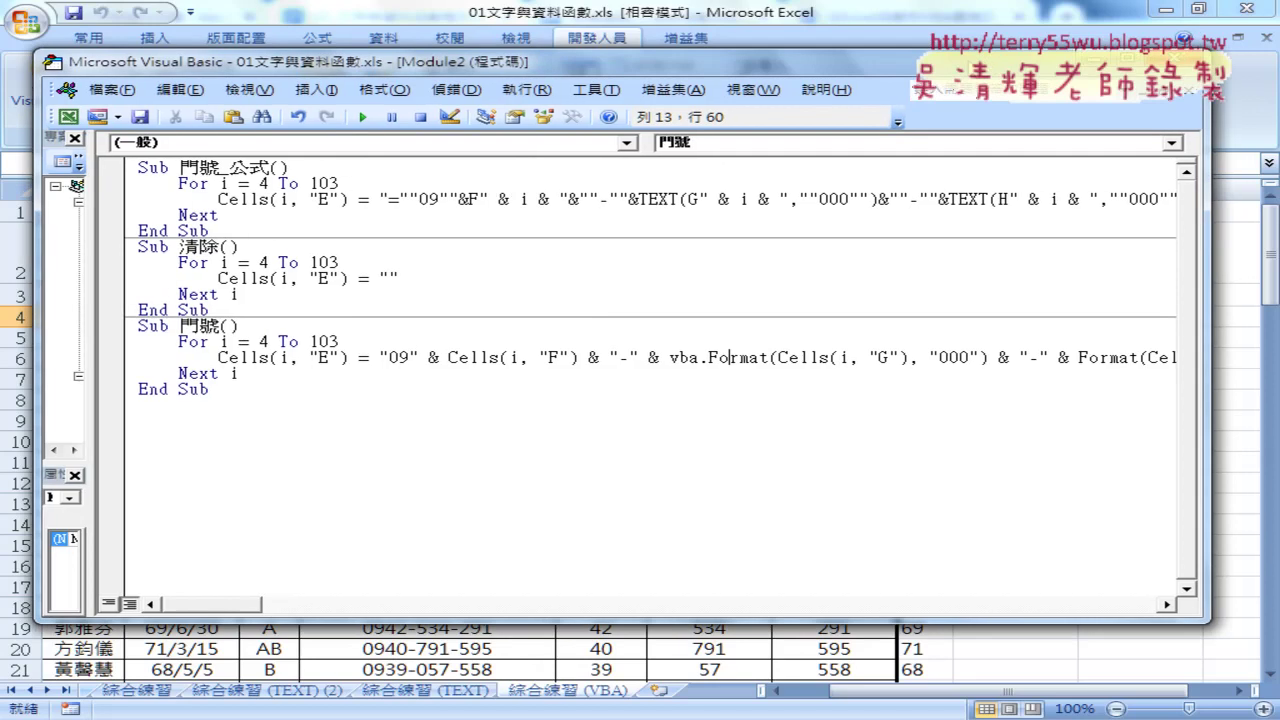
Widen the code editor and review the 清除 and 門號 procedures.
drag(300, 60, 244, 60)
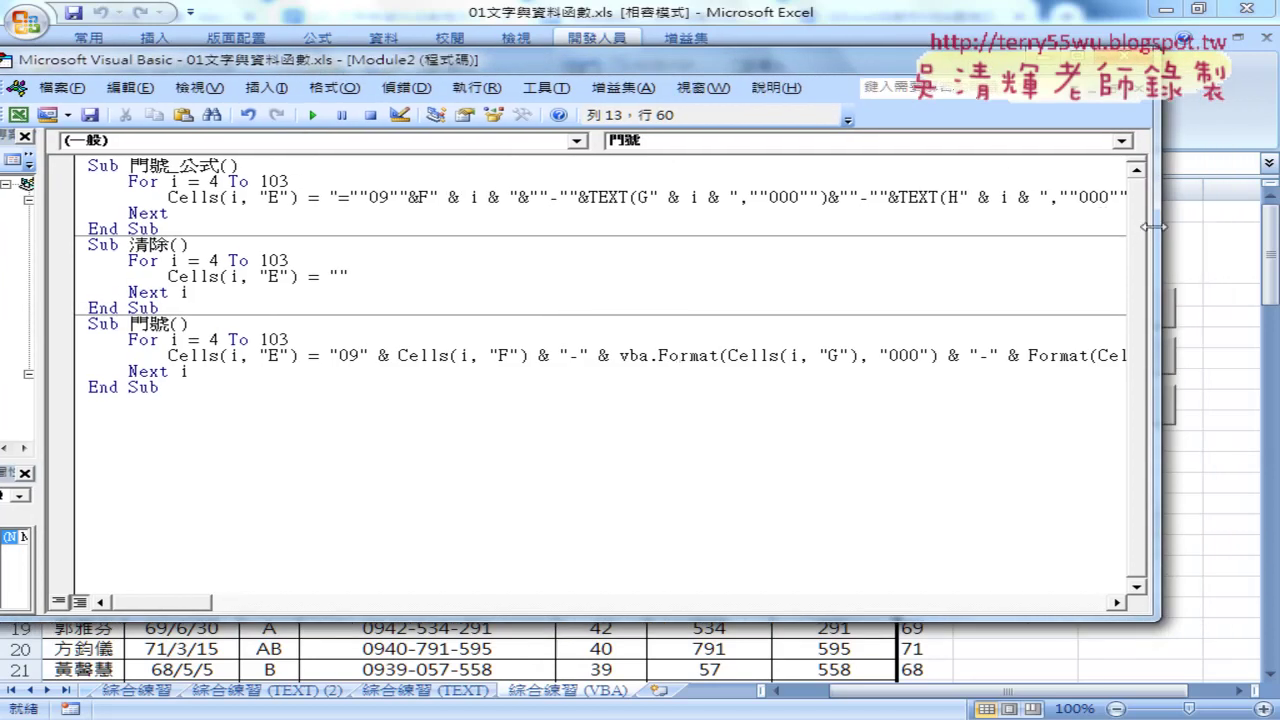
drag(1157, 230, 1248, 229)
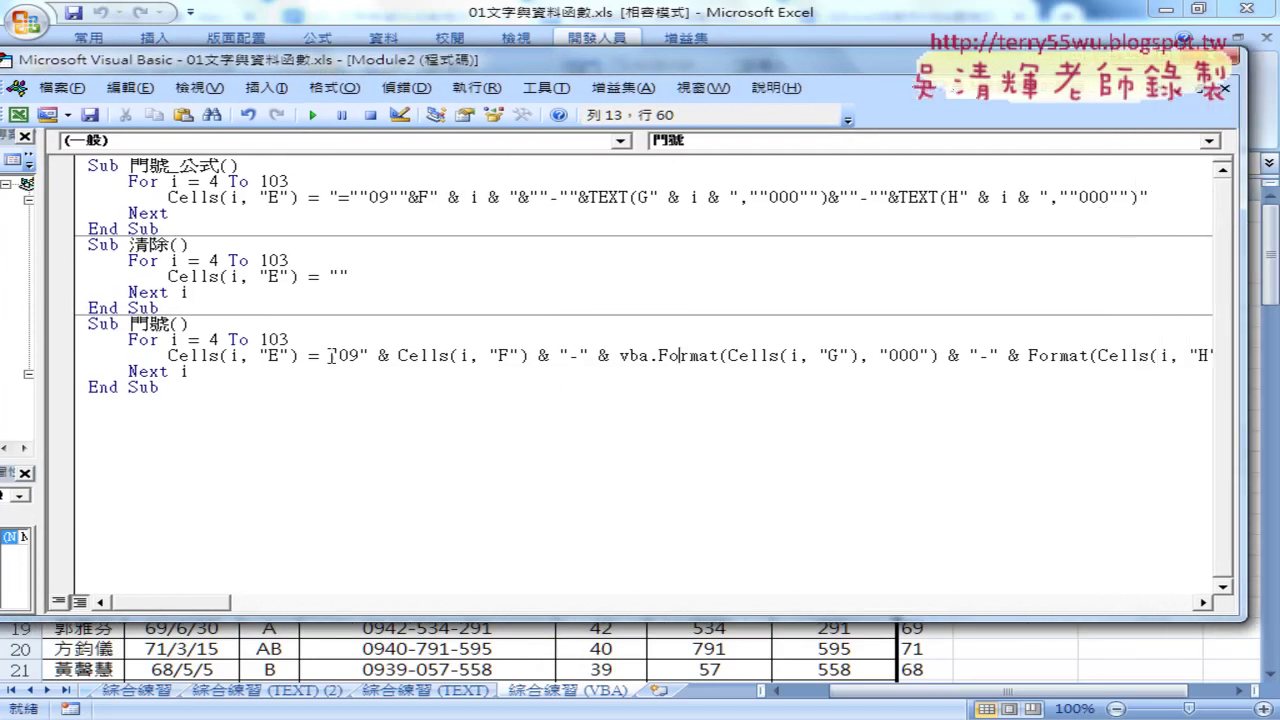
drag(185, 307, 66, 245)
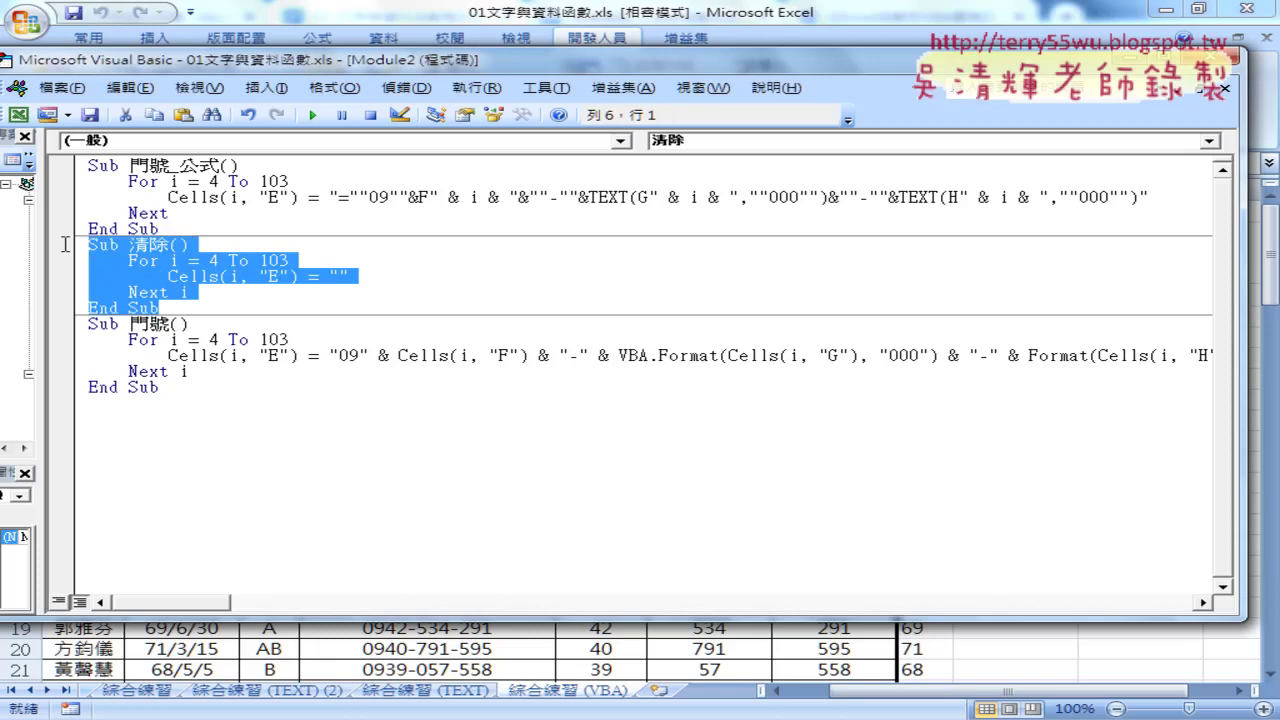
click(220, 292)
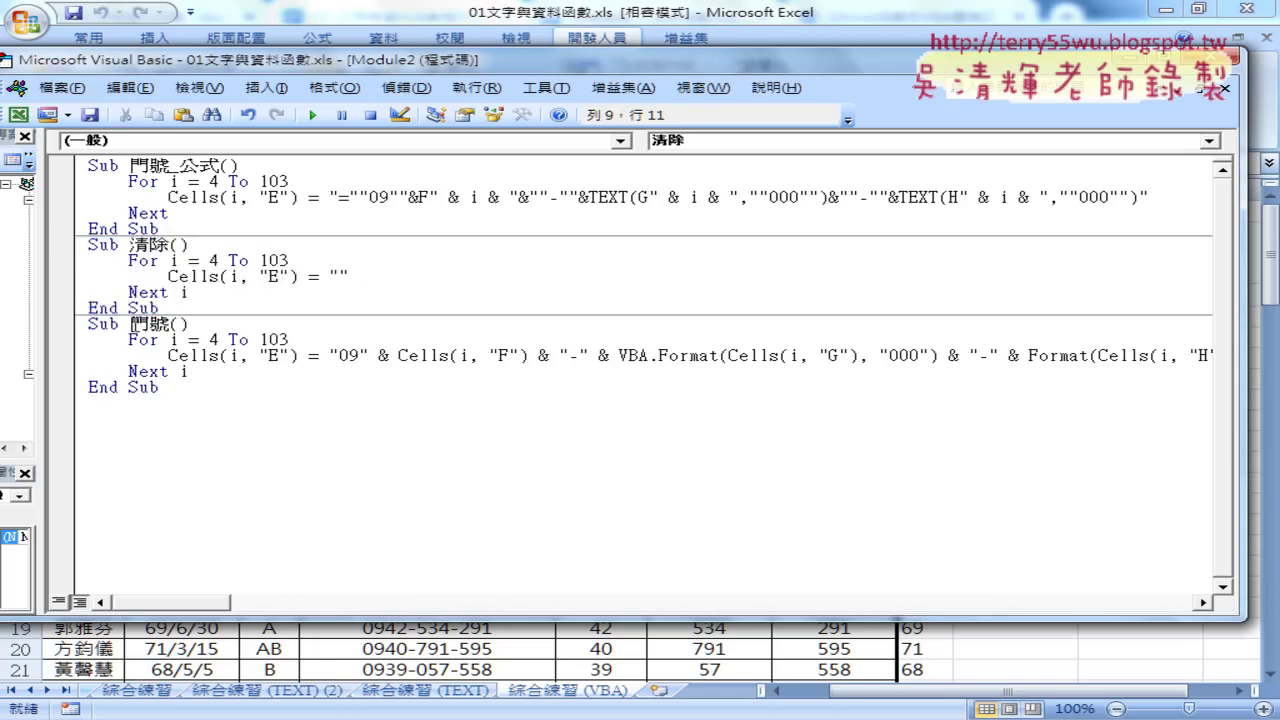
drag(130, 324, 150, 324)
drag(328, 276, 349, 276)
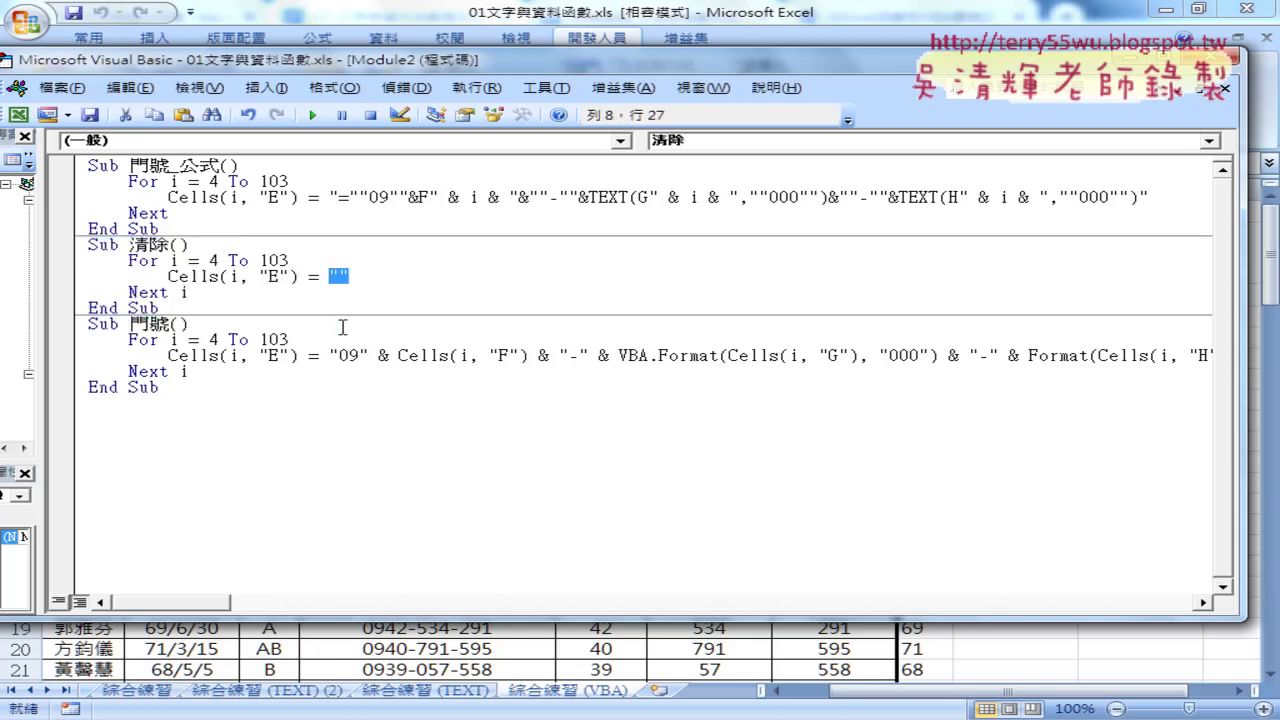
click(330, 352)
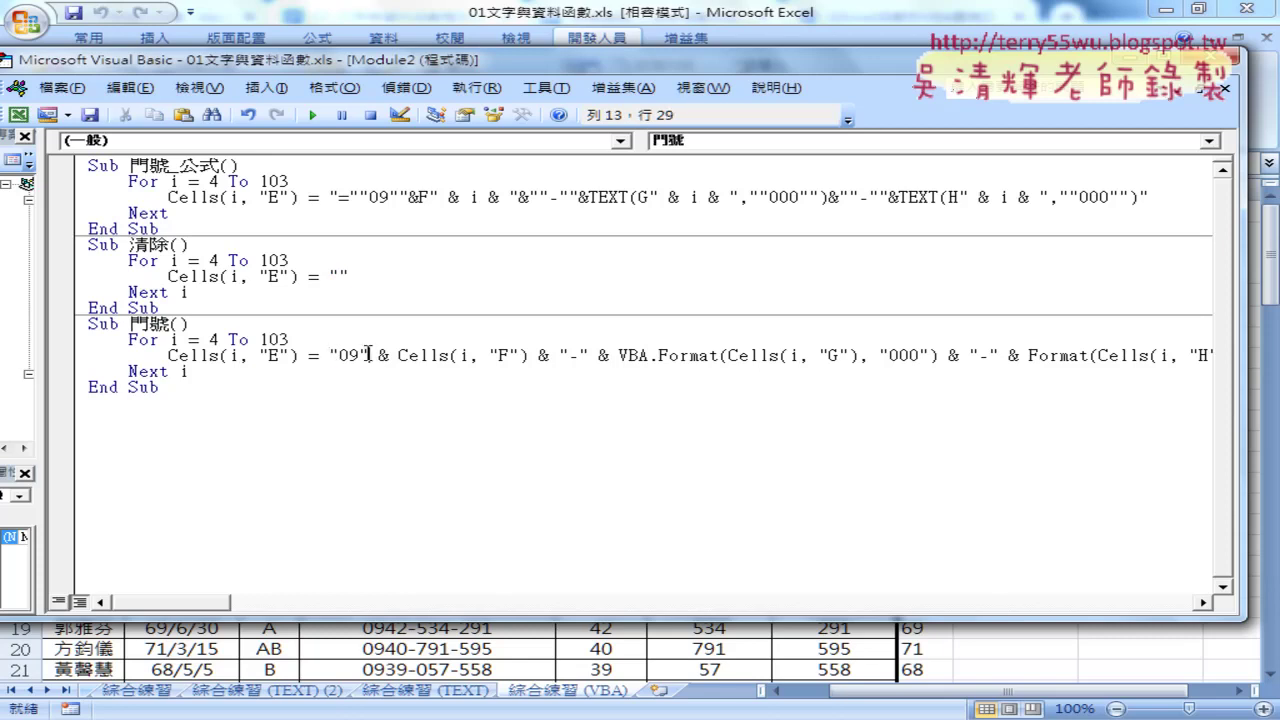
mouse_move(370, 355)
mouse_down()
mouse_move(330, 352)
mouse_move(529, 356)
mouse_up()
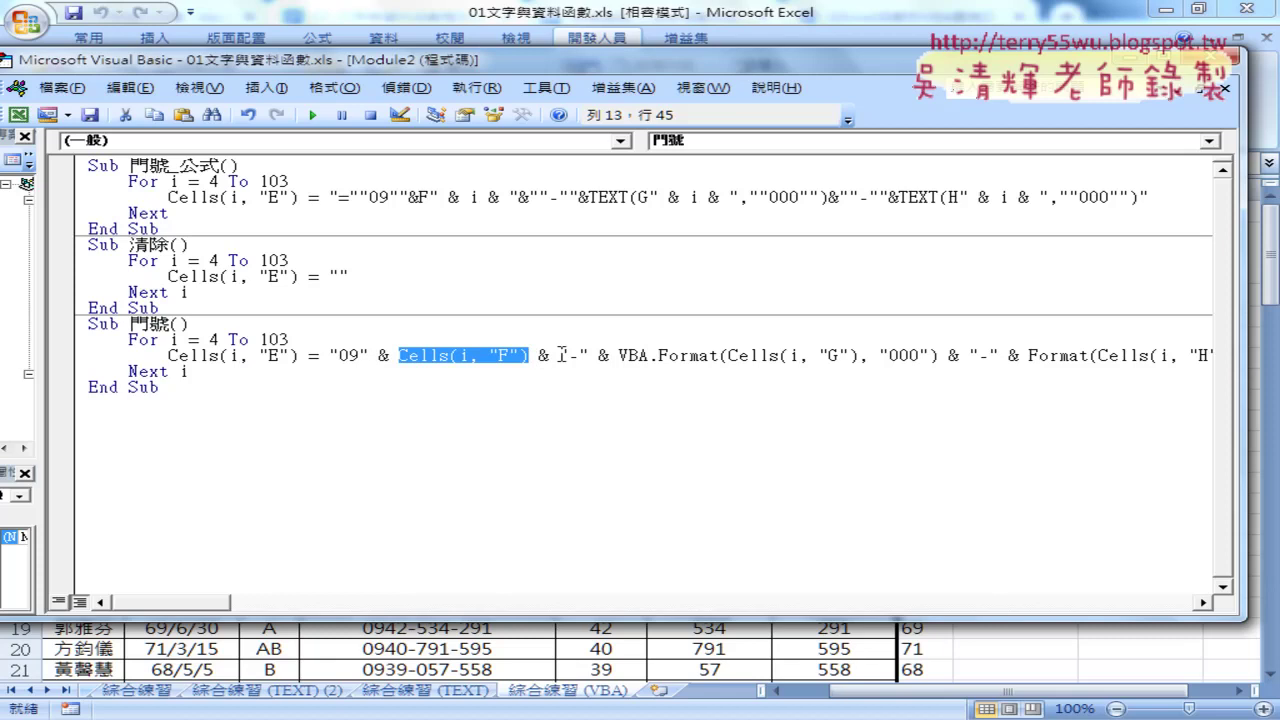
Delete the VBA. prefix before Format, then clear the 手機 column on the worksheet.
drag(619, 355, 658, 355)
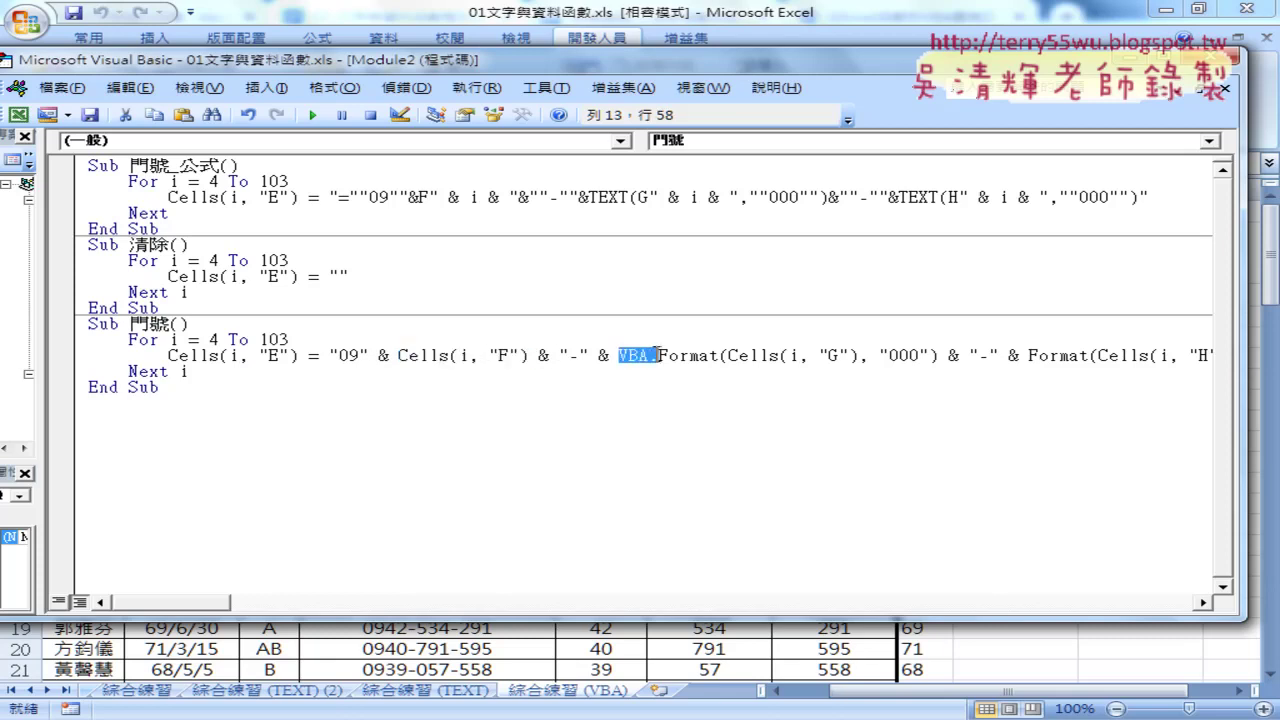
key(Delete)
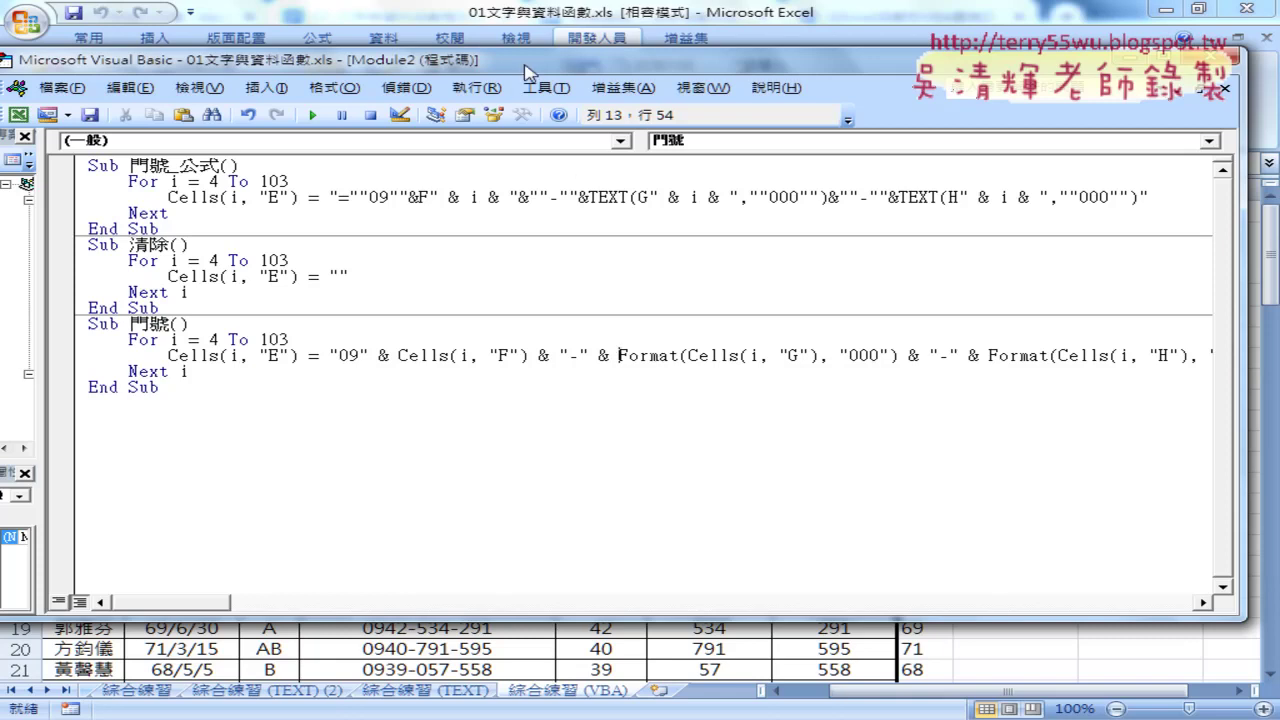
click(680, 14)
click(1100, 359)
click(1092, 407)
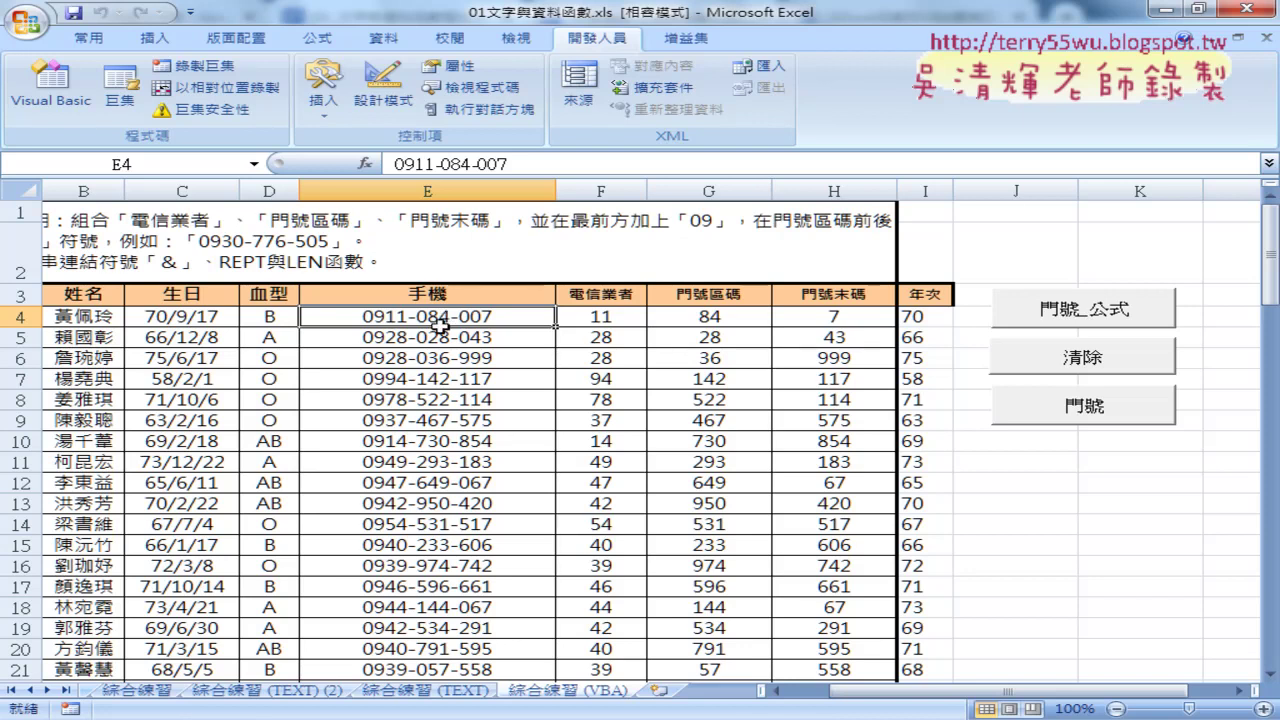
Switch to the Google Docs notes and highlight the looped 門號 procedure.
key(alt+Tab)
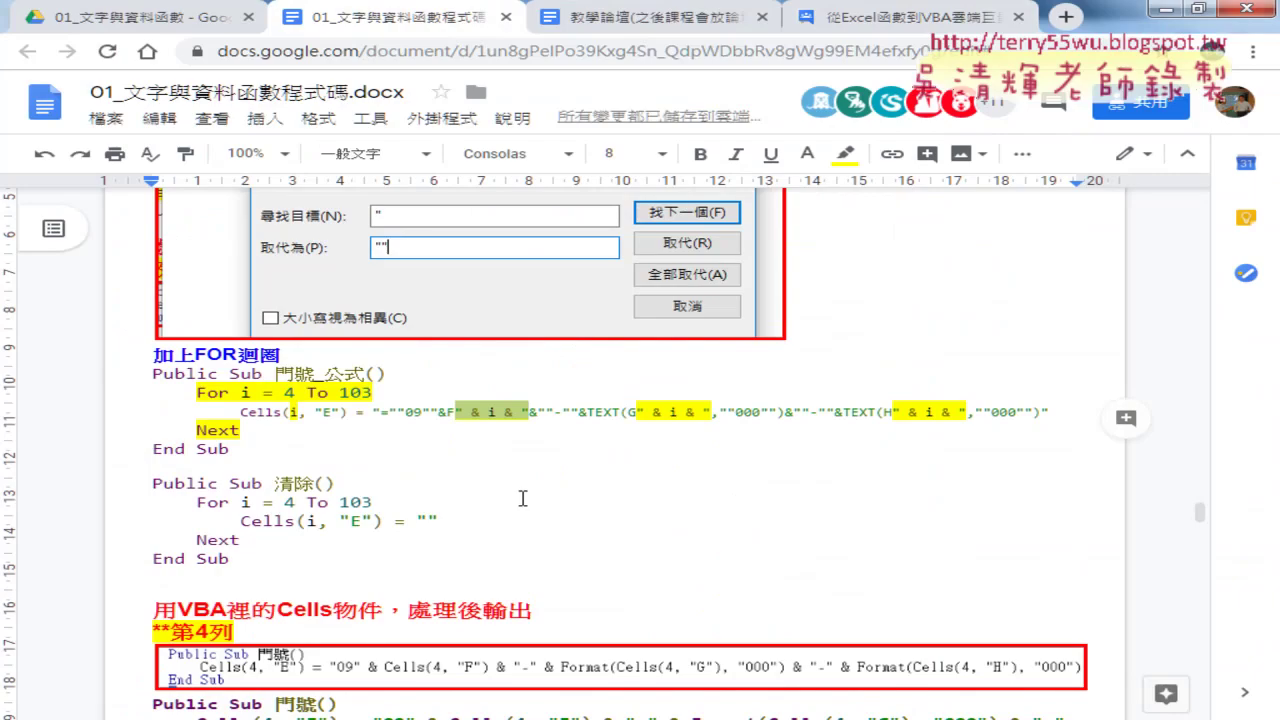
key(Escape)
scroll(521, 498, down, 1)
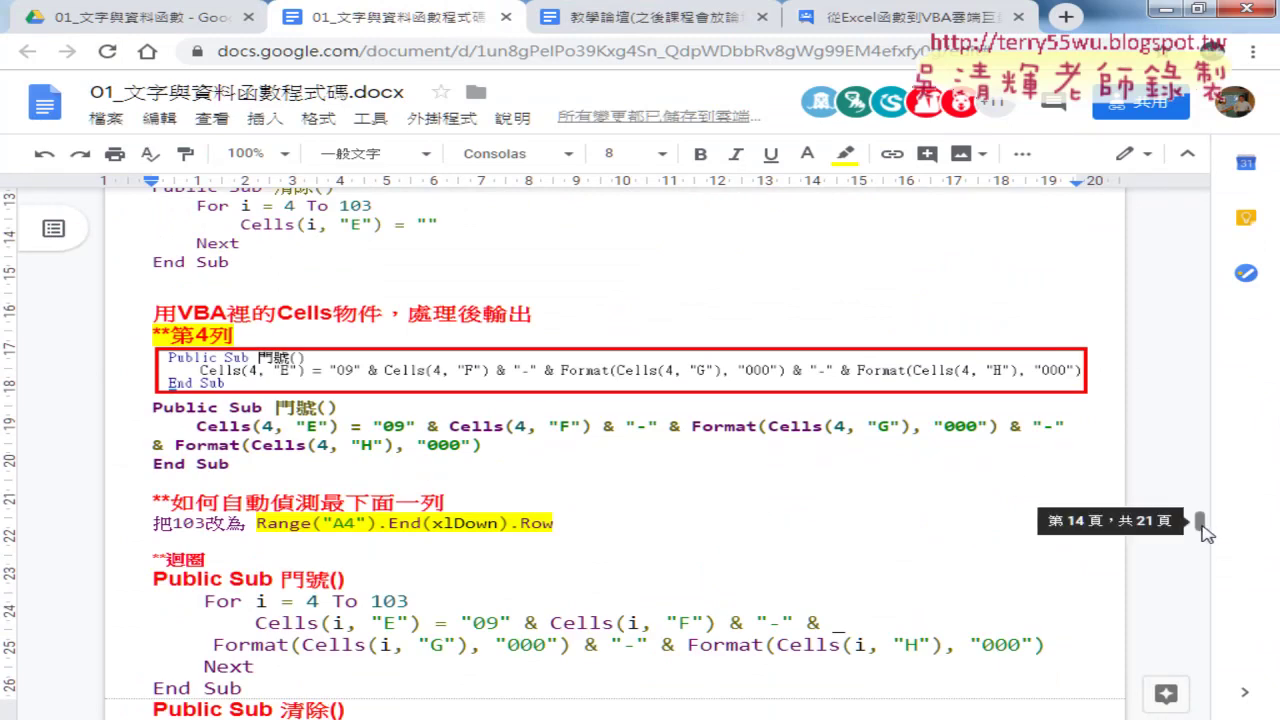
scroll(1205, 533, down, 1)
click(480, 363)
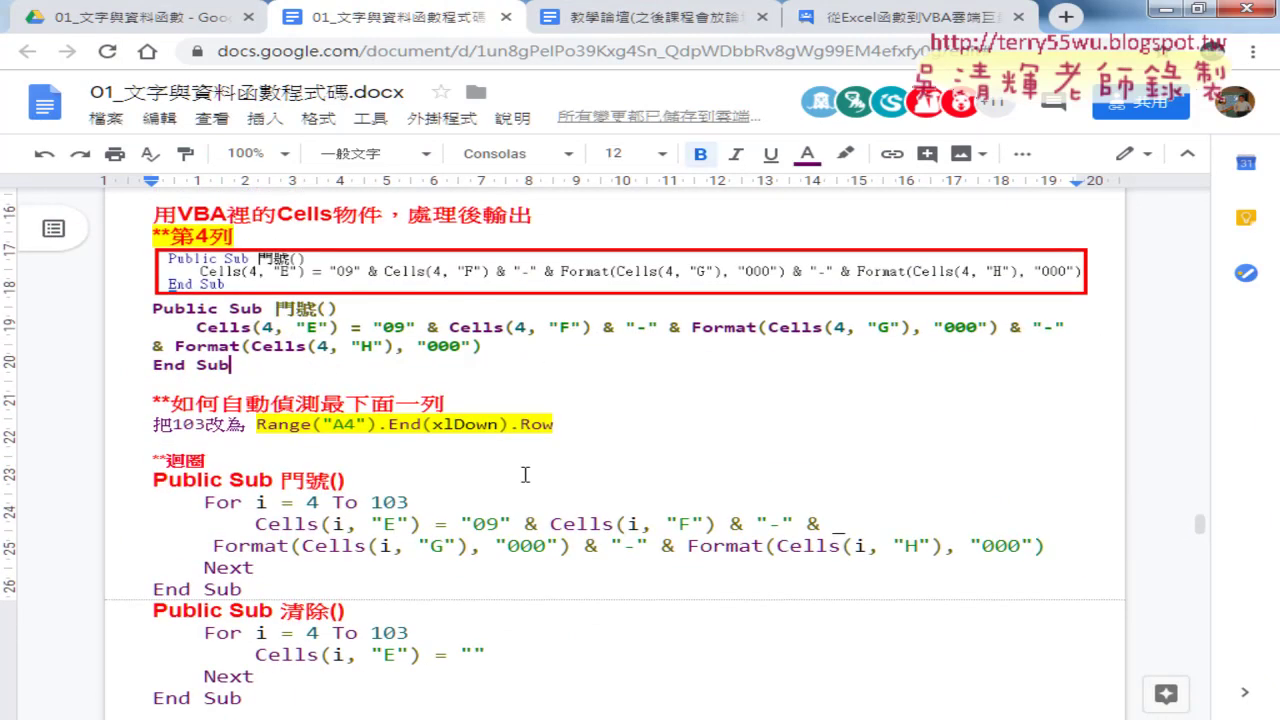
scroll(525, 474, down, 1)
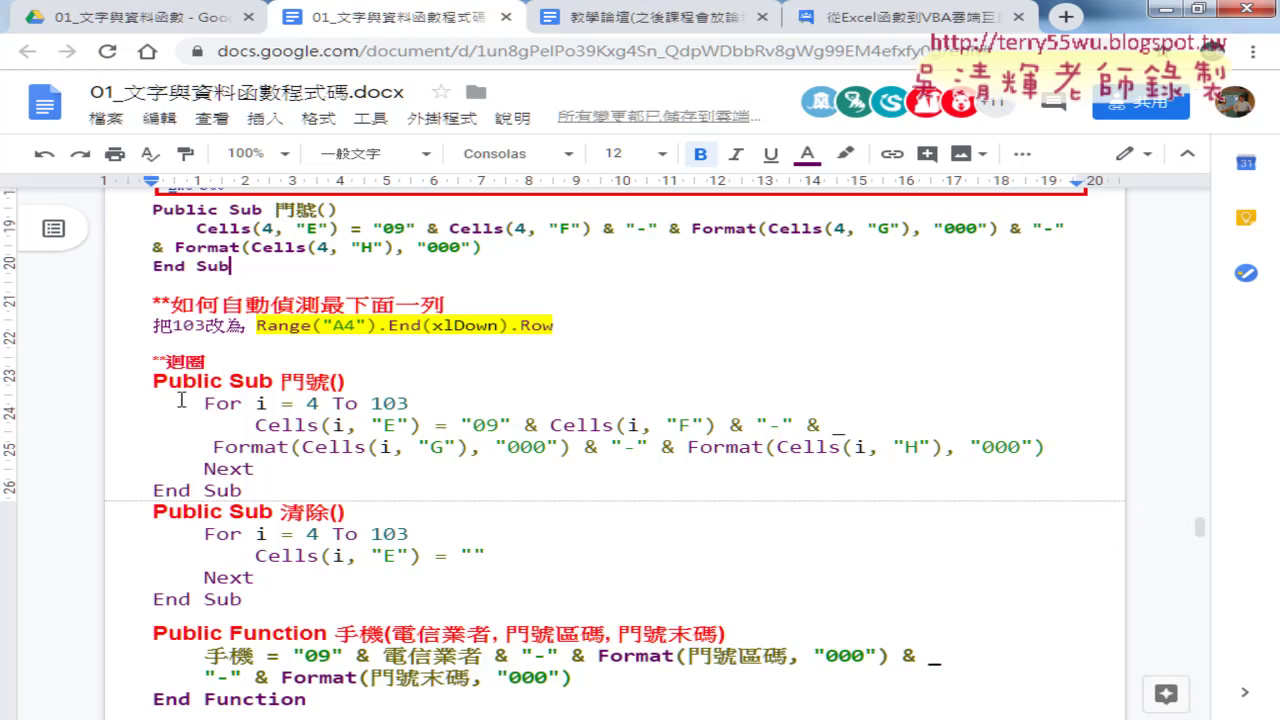
drag(152, 382, 256, 468)
click(256, 468)
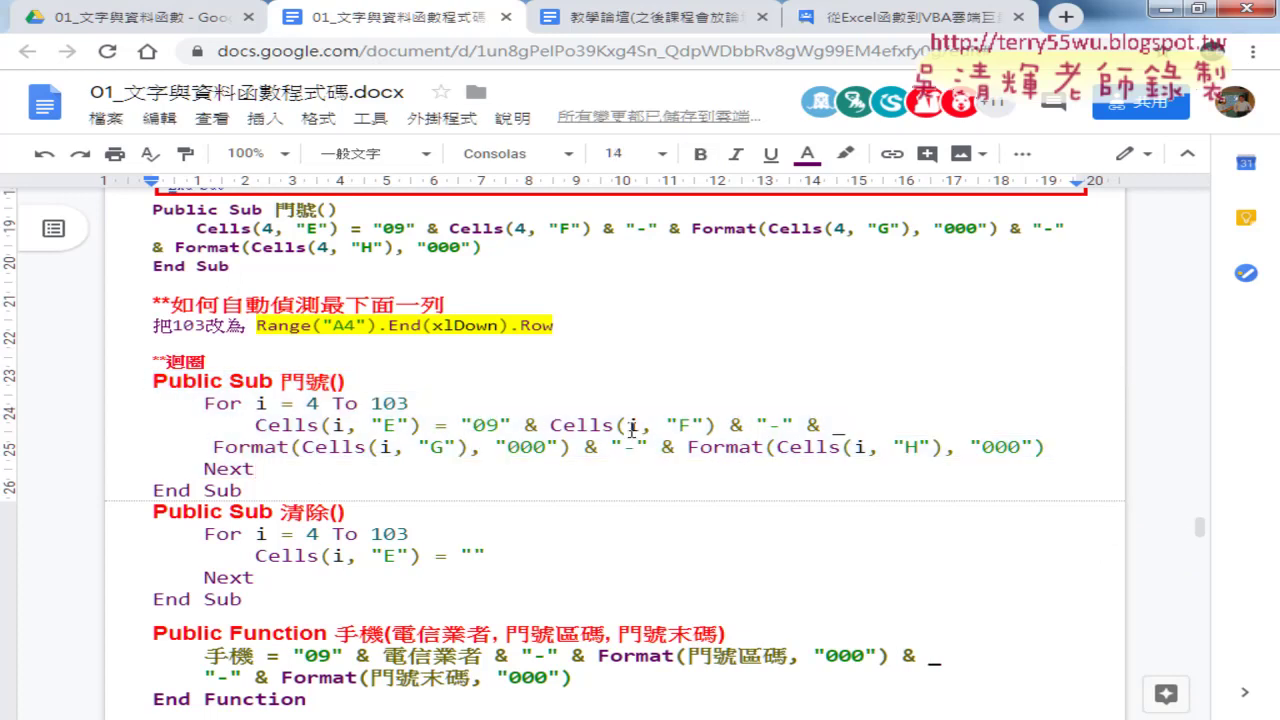